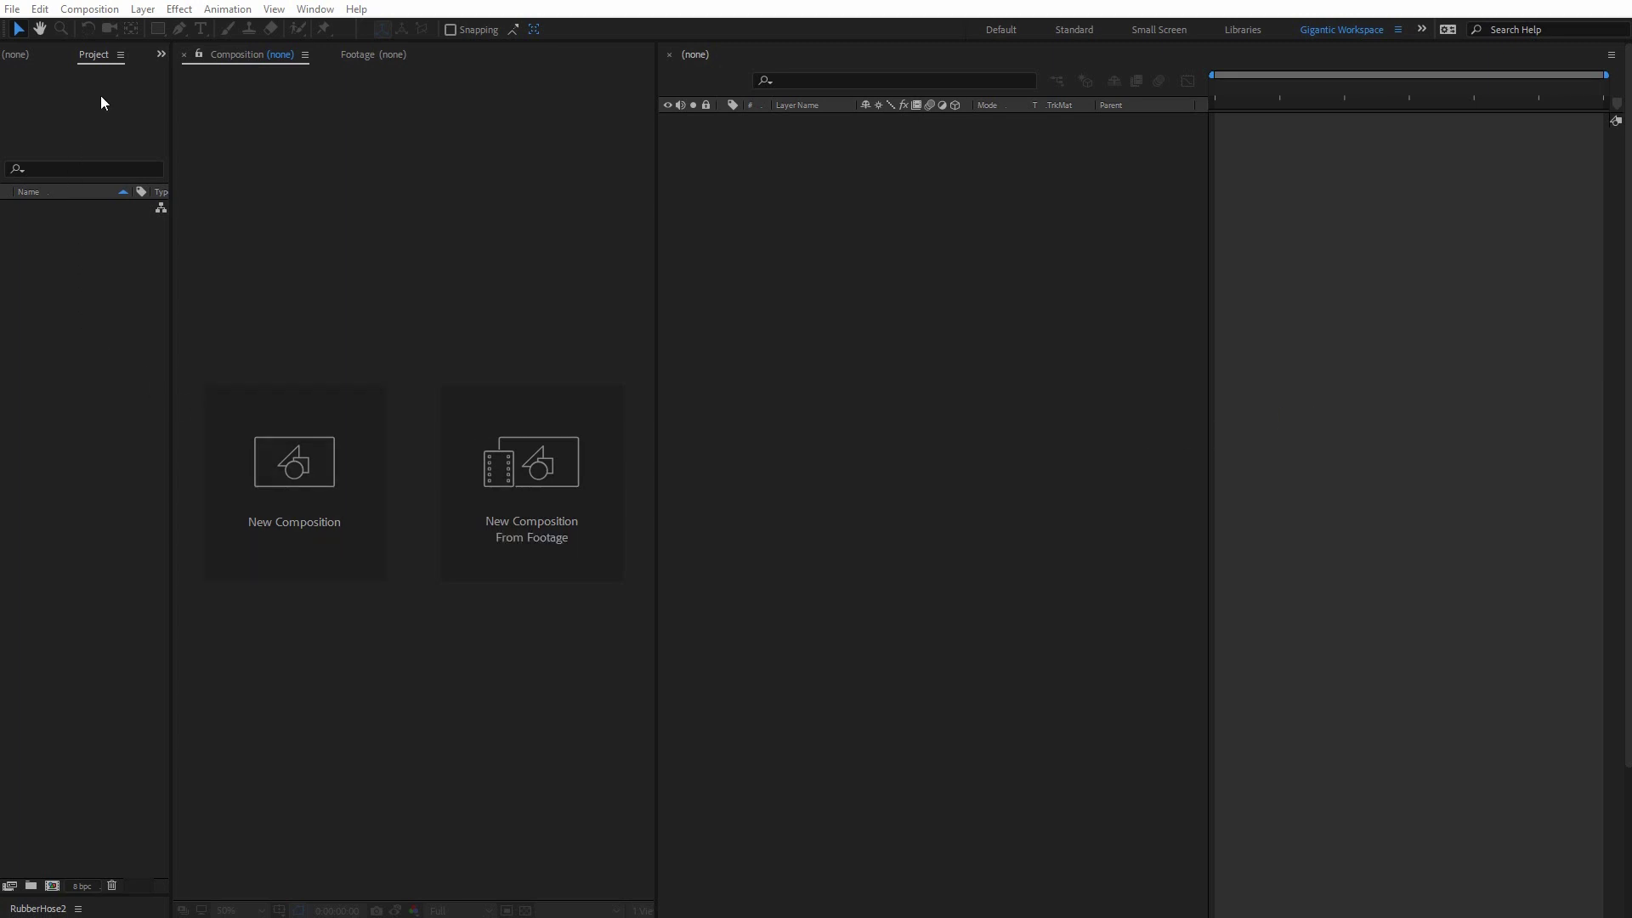
# - Import black sheep.ai as a Composition, adding its black sheep Layers folder to the project
pyautogui.rightClick(73, 316)
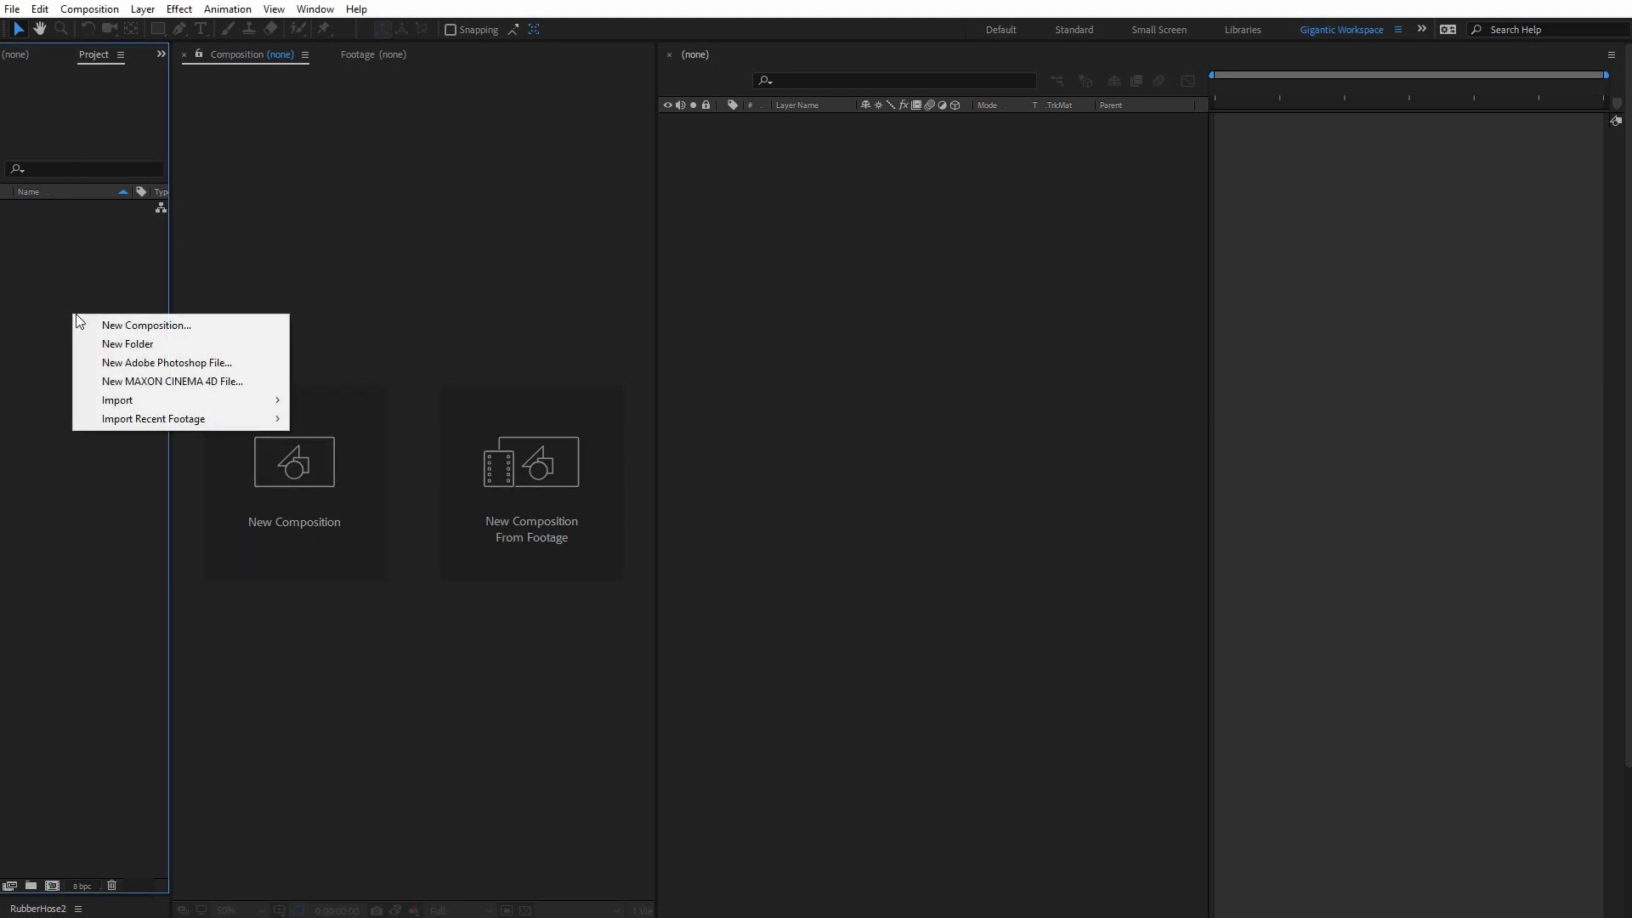
pyautogui.moveTo(131, 401)
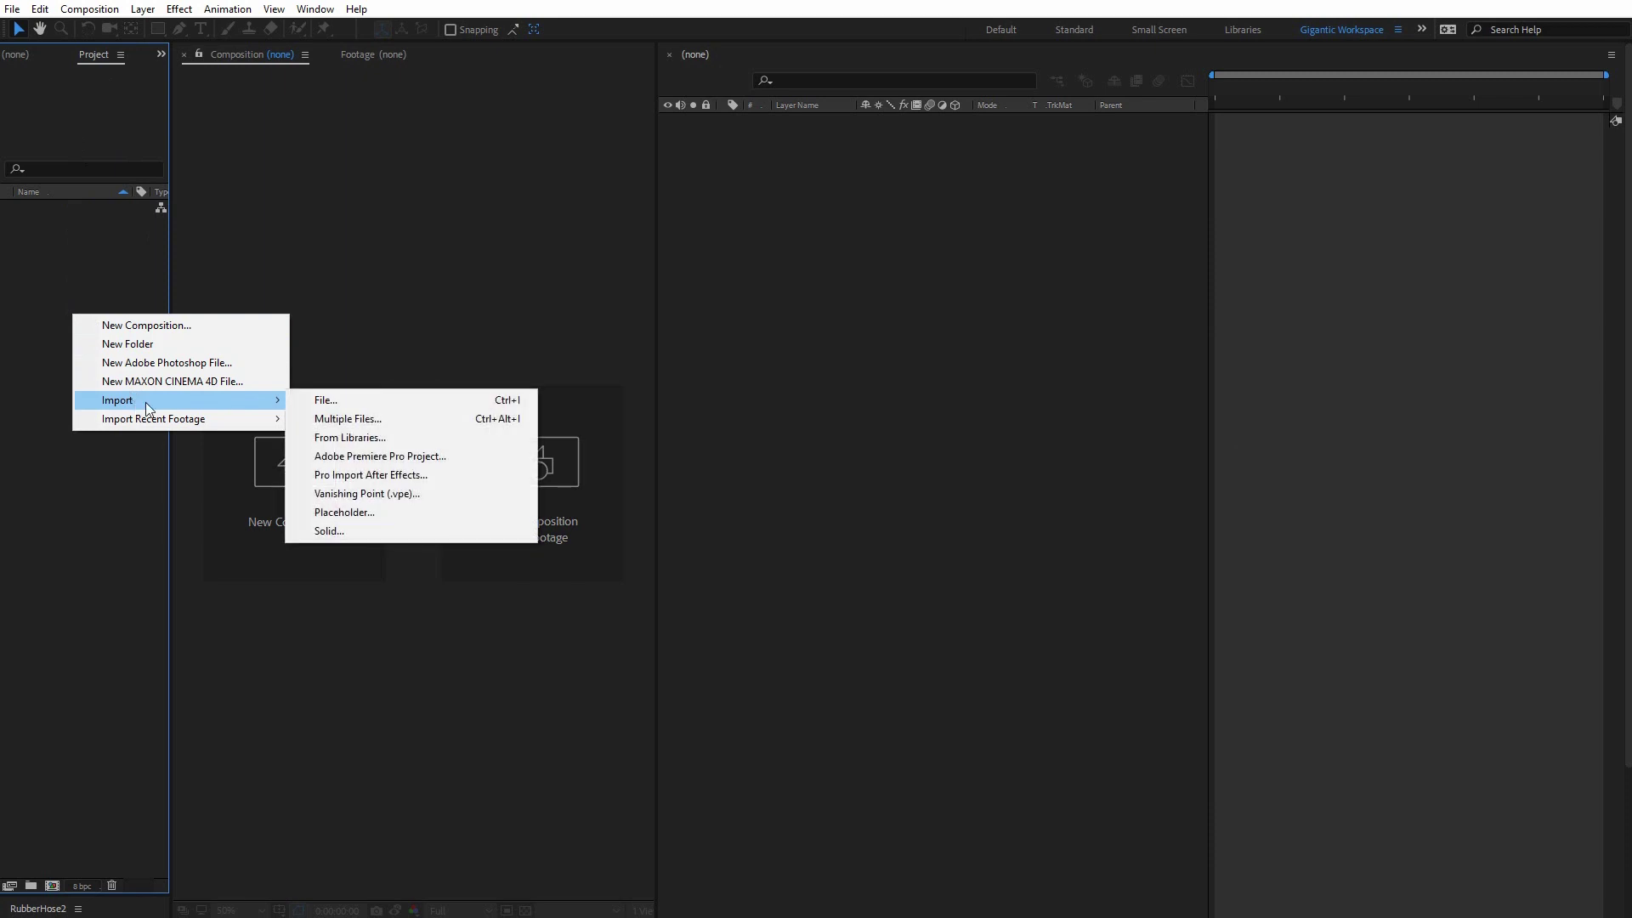
pyautogui.click(317, 406)
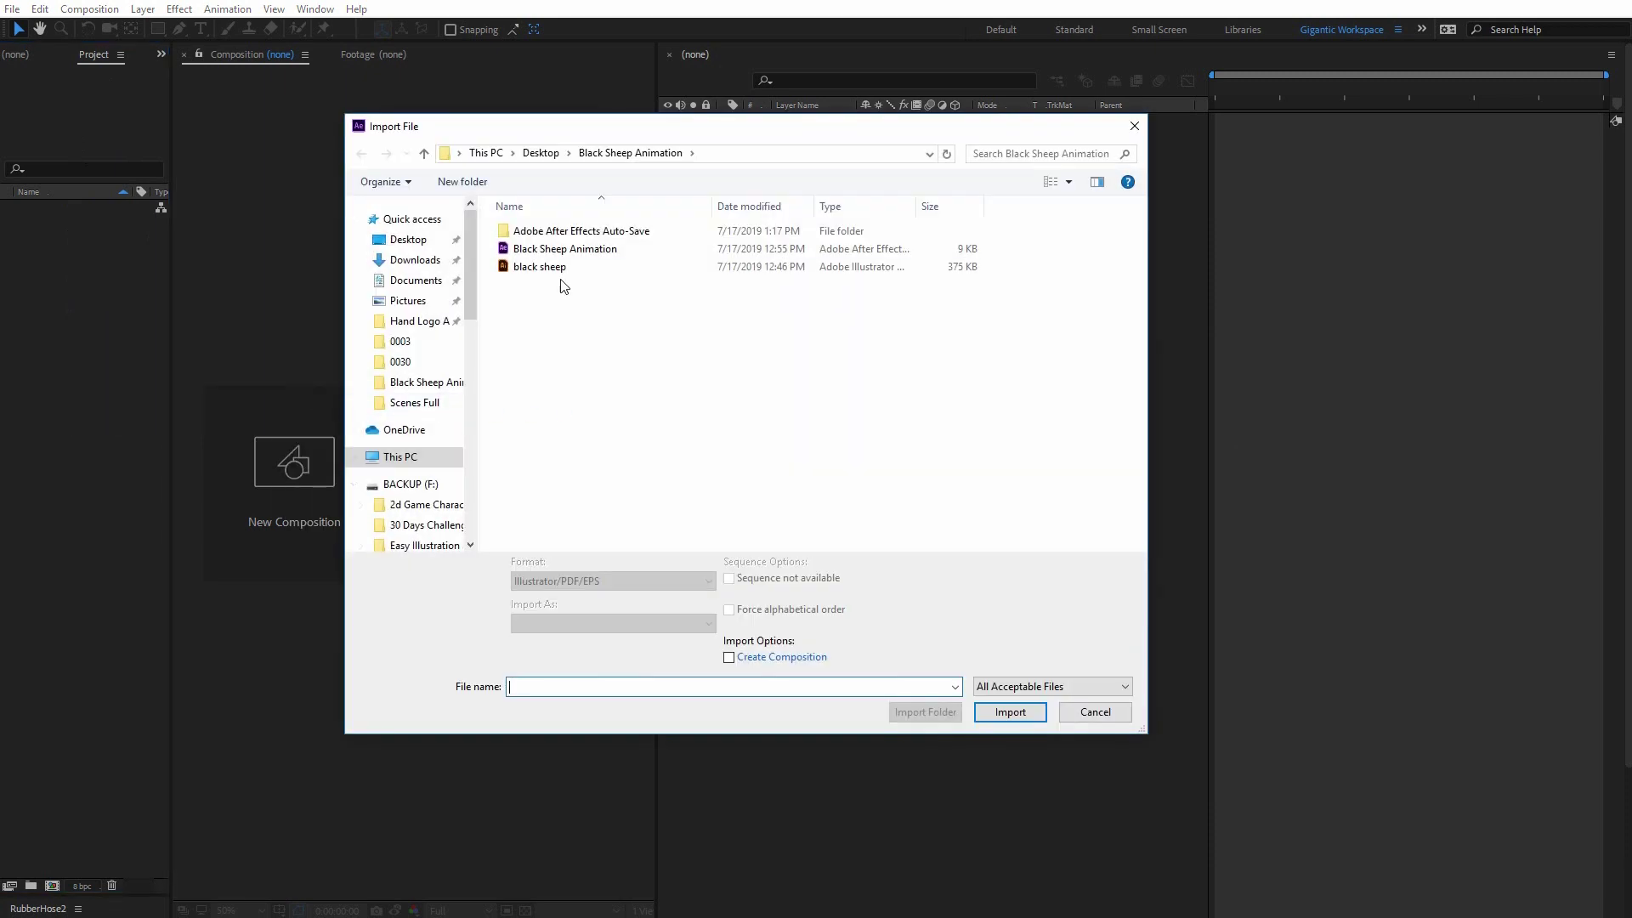
pyautogui.click(544, 269)
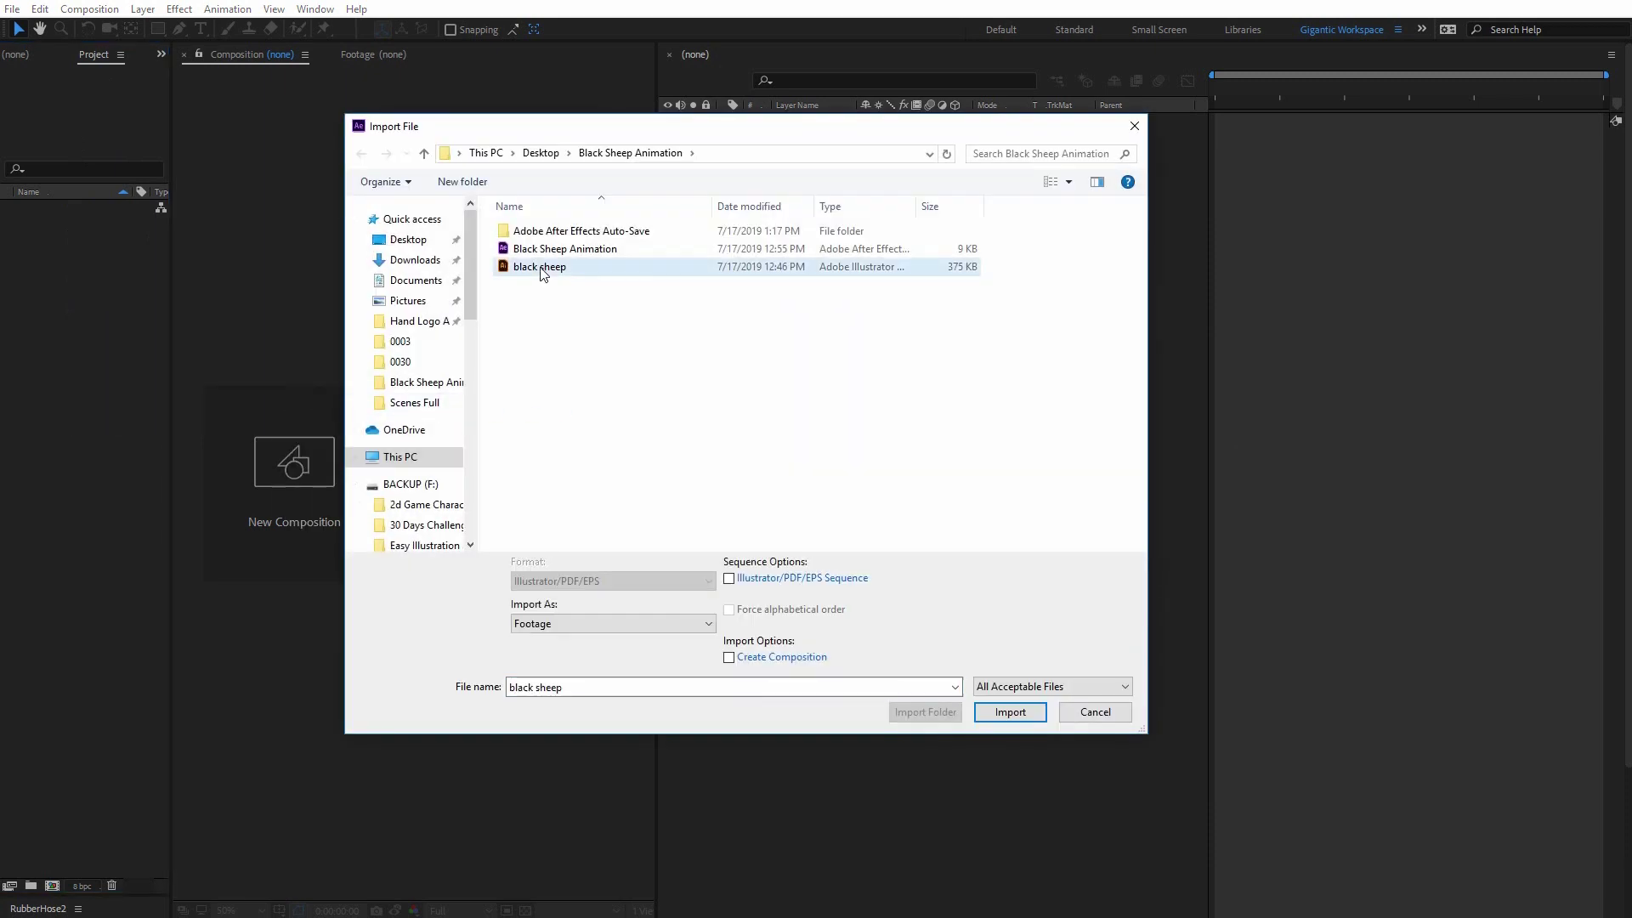
pyautogui.click(1010, 712)
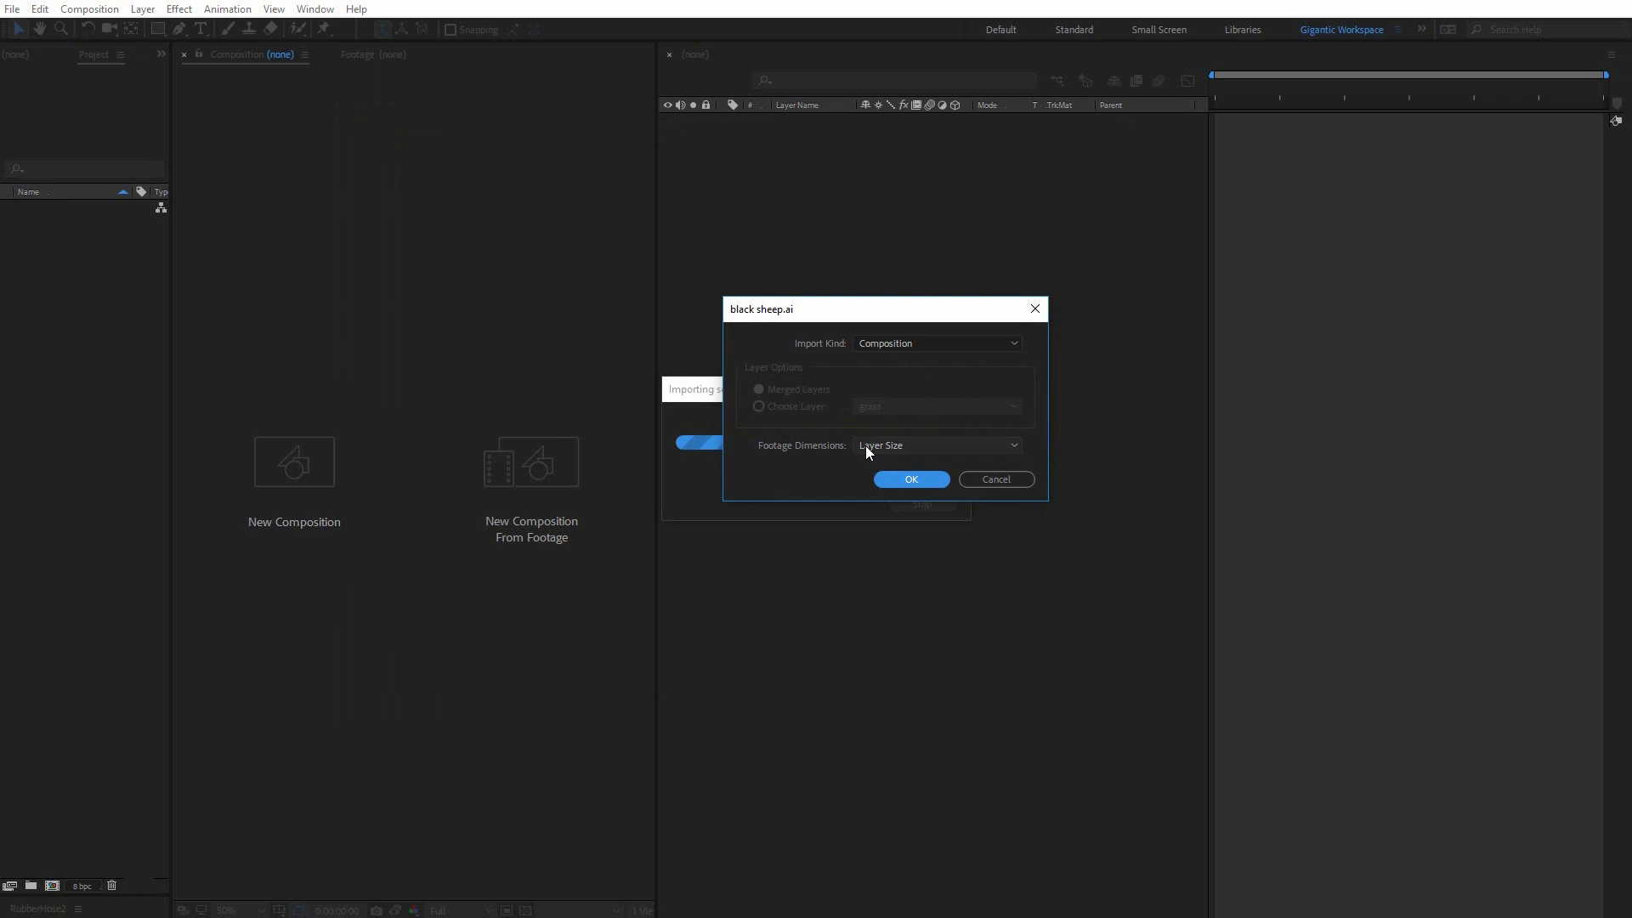
pyautogui.click(912, 481)
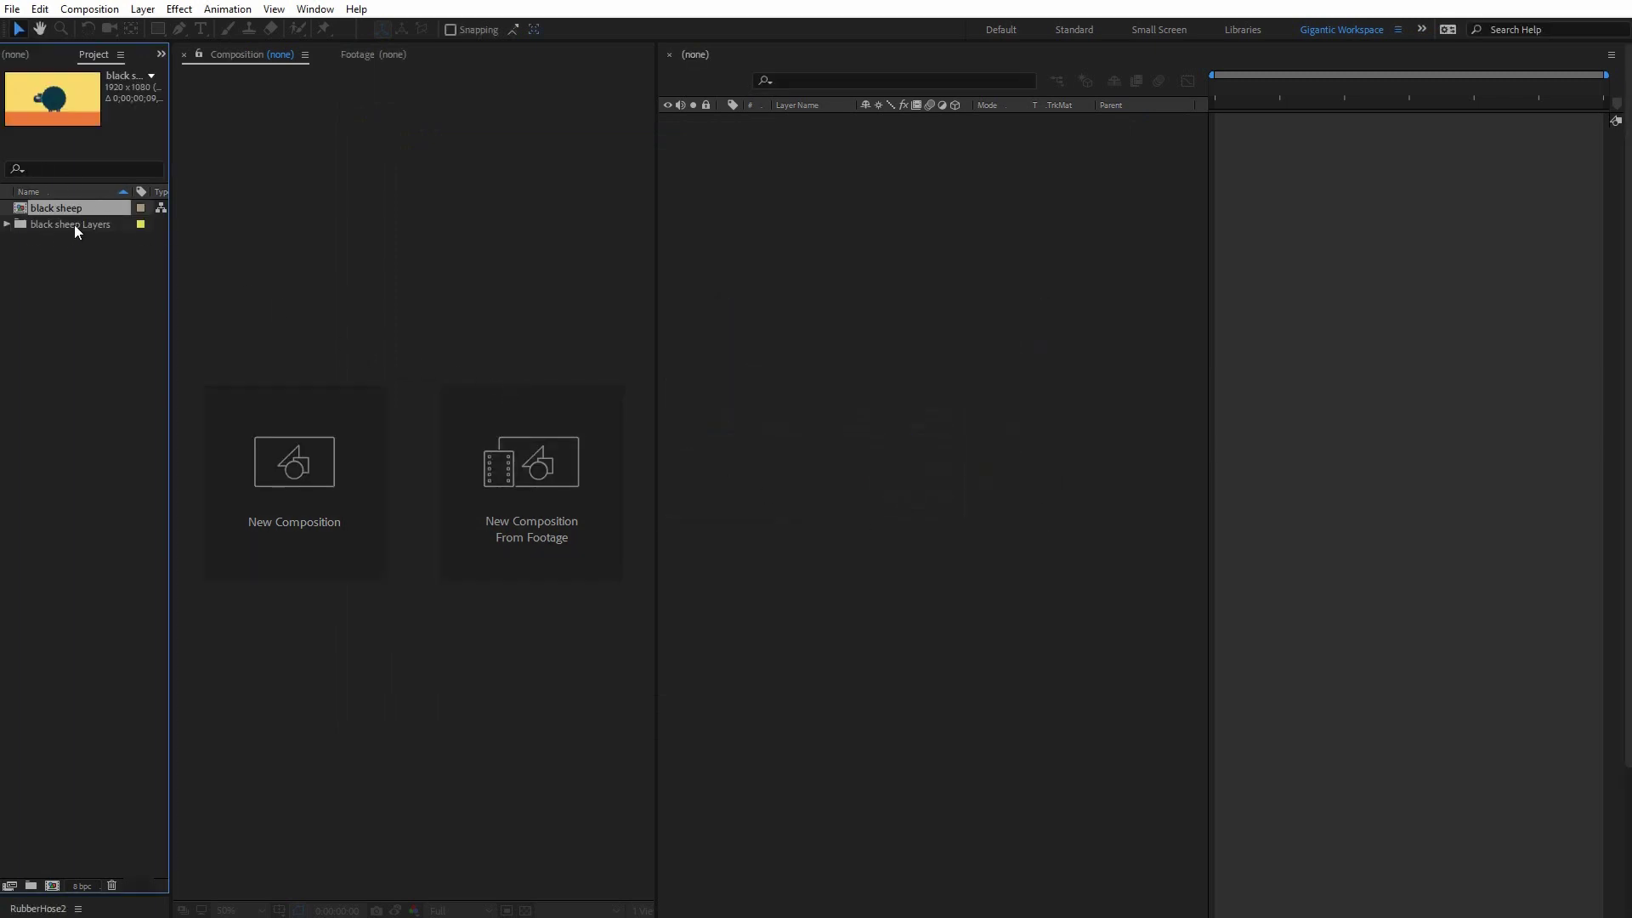
# - Open the black sheep comp at 50% and end the work area at frame 08
pyautogui.doubleClick(24, 209)
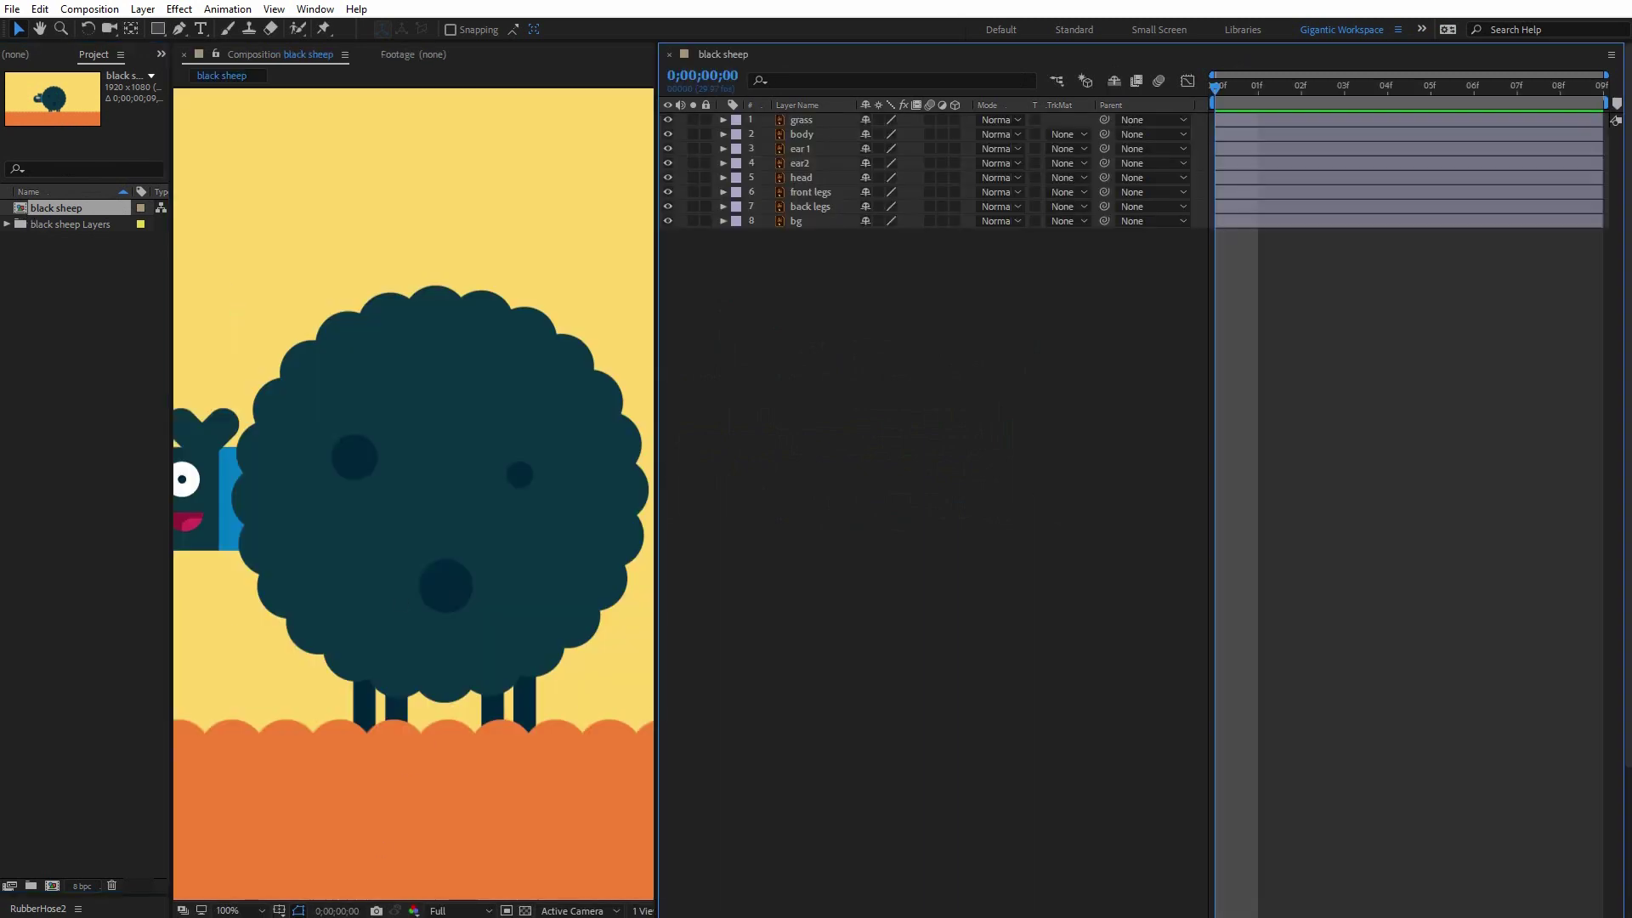
pyautogui.click(264, 910)
pyautogui.click(251, 759)
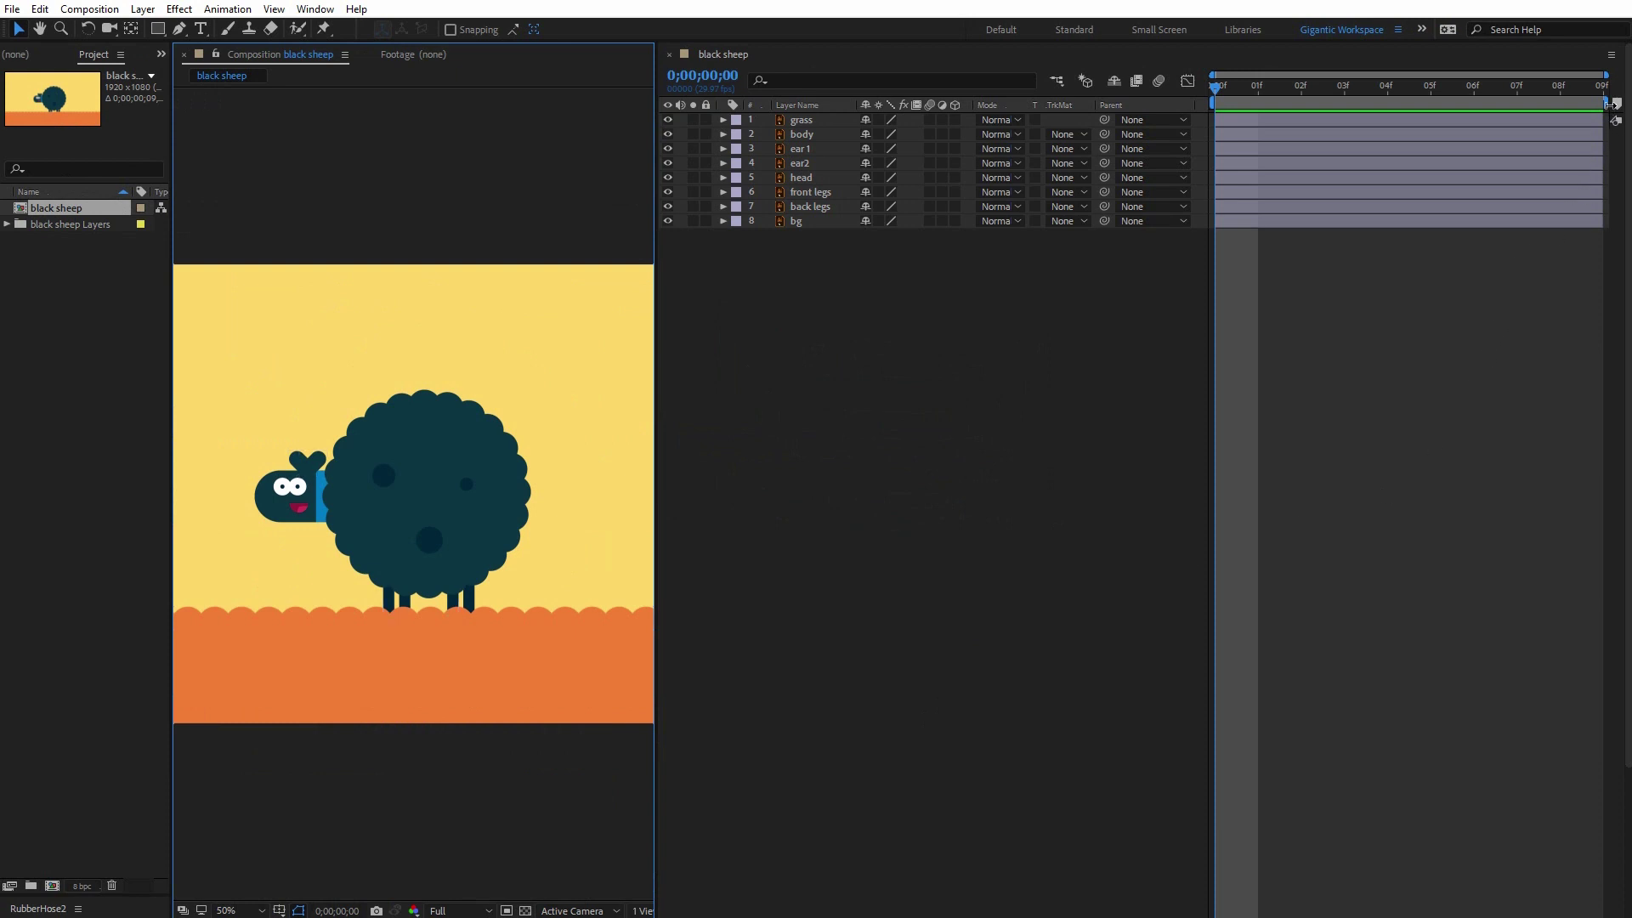
pyautogui.moveTo(1606, 104); pyautogui.dragTo(1568, 105)
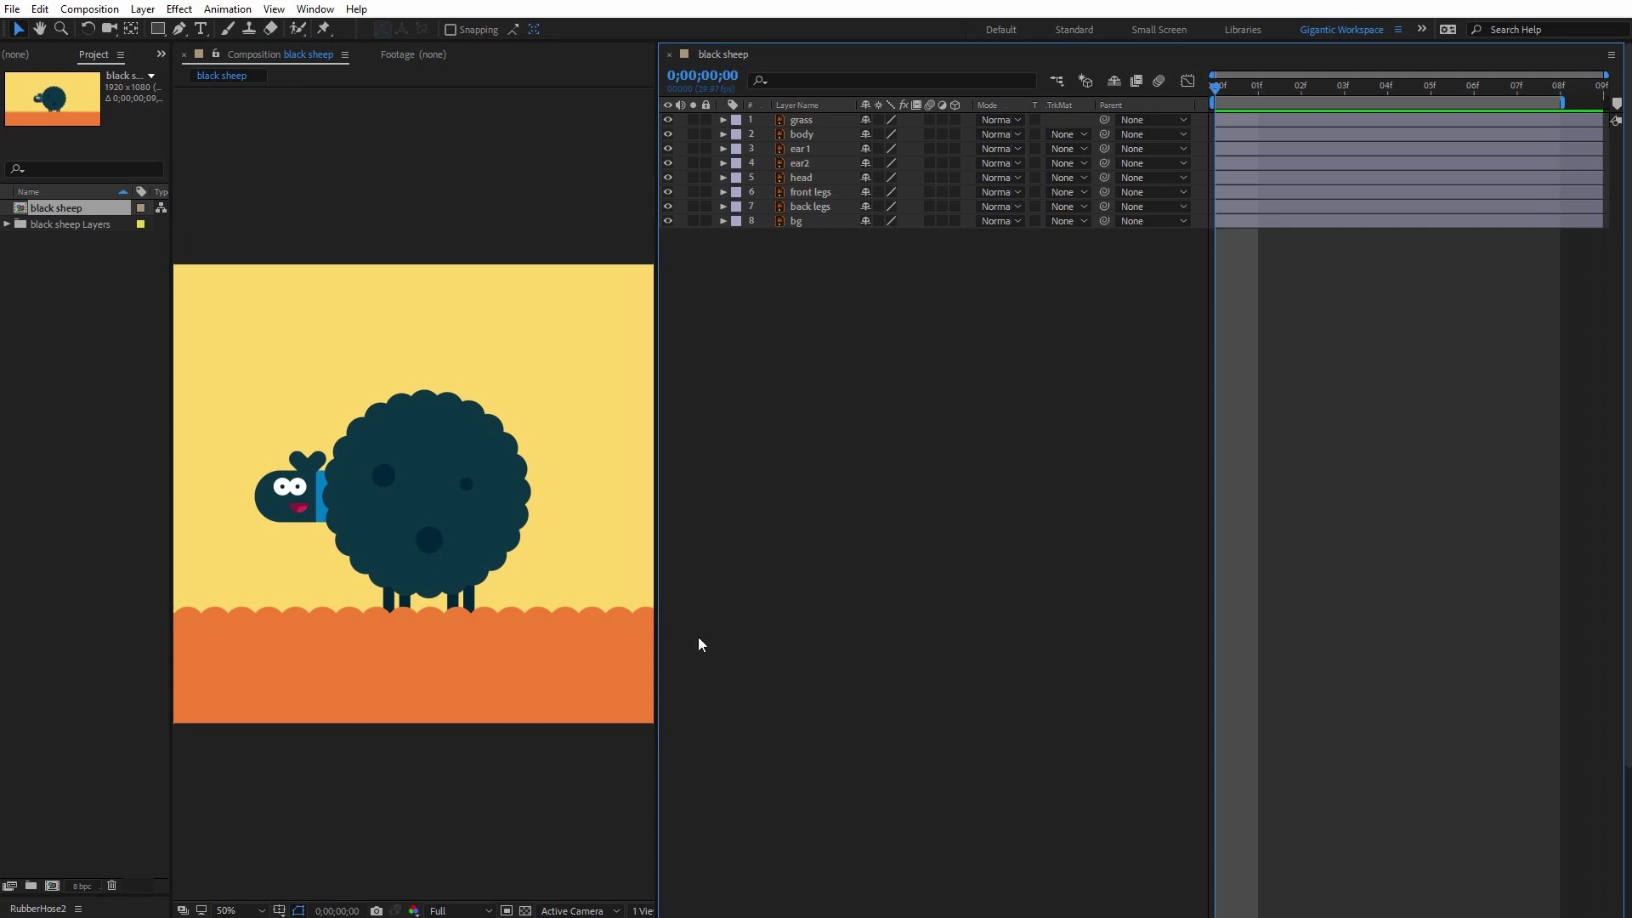
# - Zoom the viewer to 100% and pan to the sheep's head
pyautogui.click(255, 911)
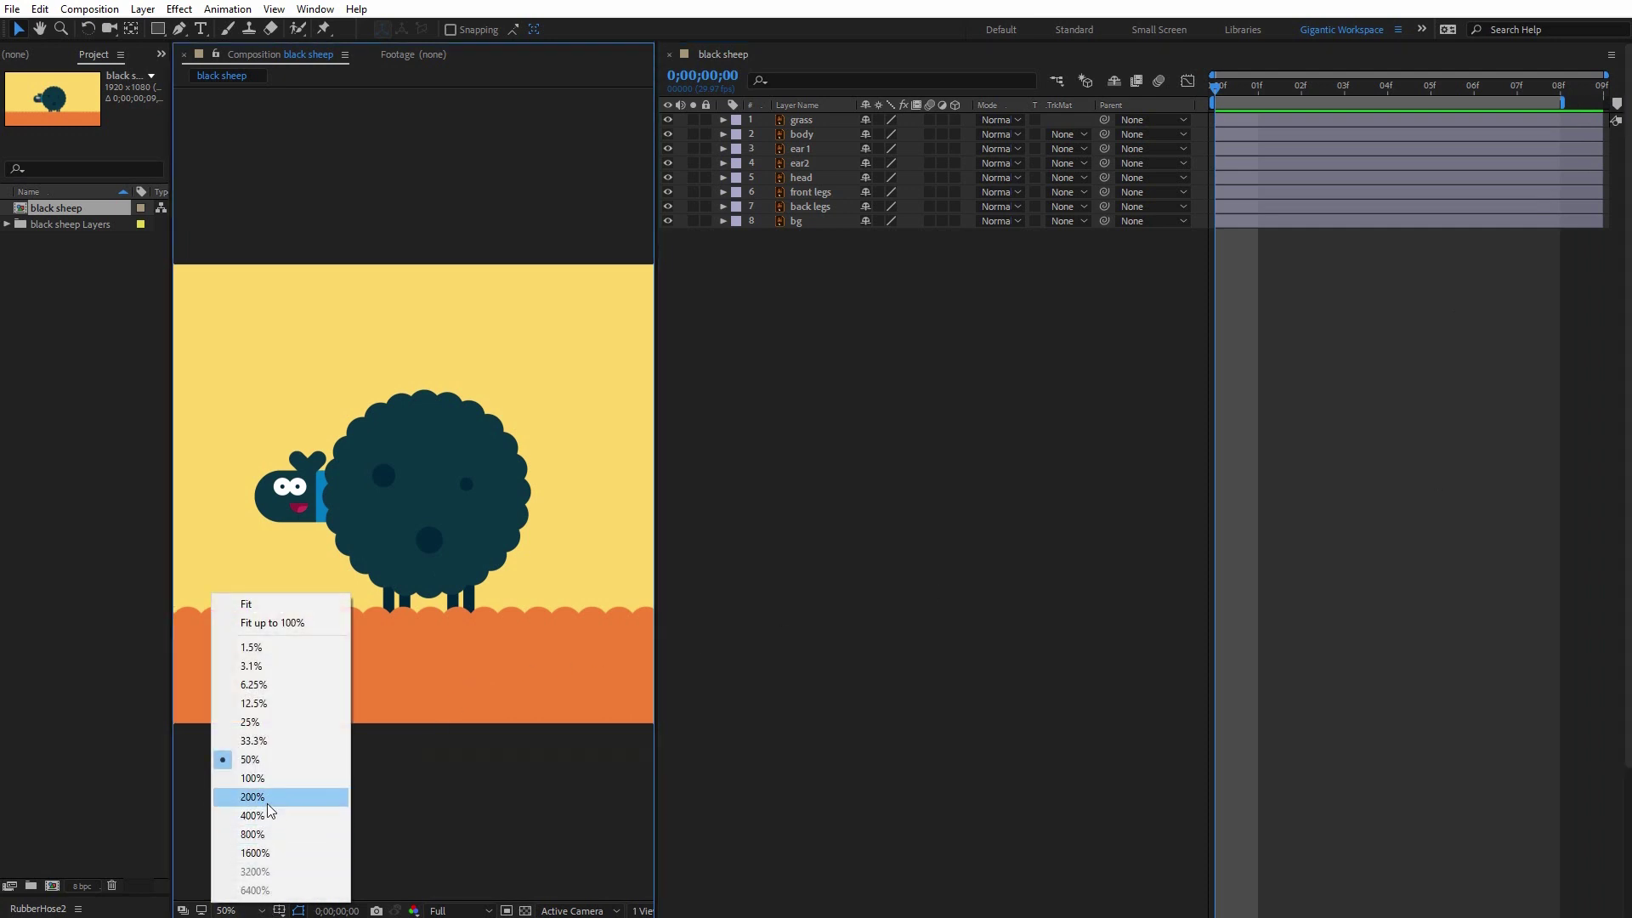
pyautogui.click(270, 778)
pyautogui.moveTo(415, 393); pyautogui.dragTo(507, 339)
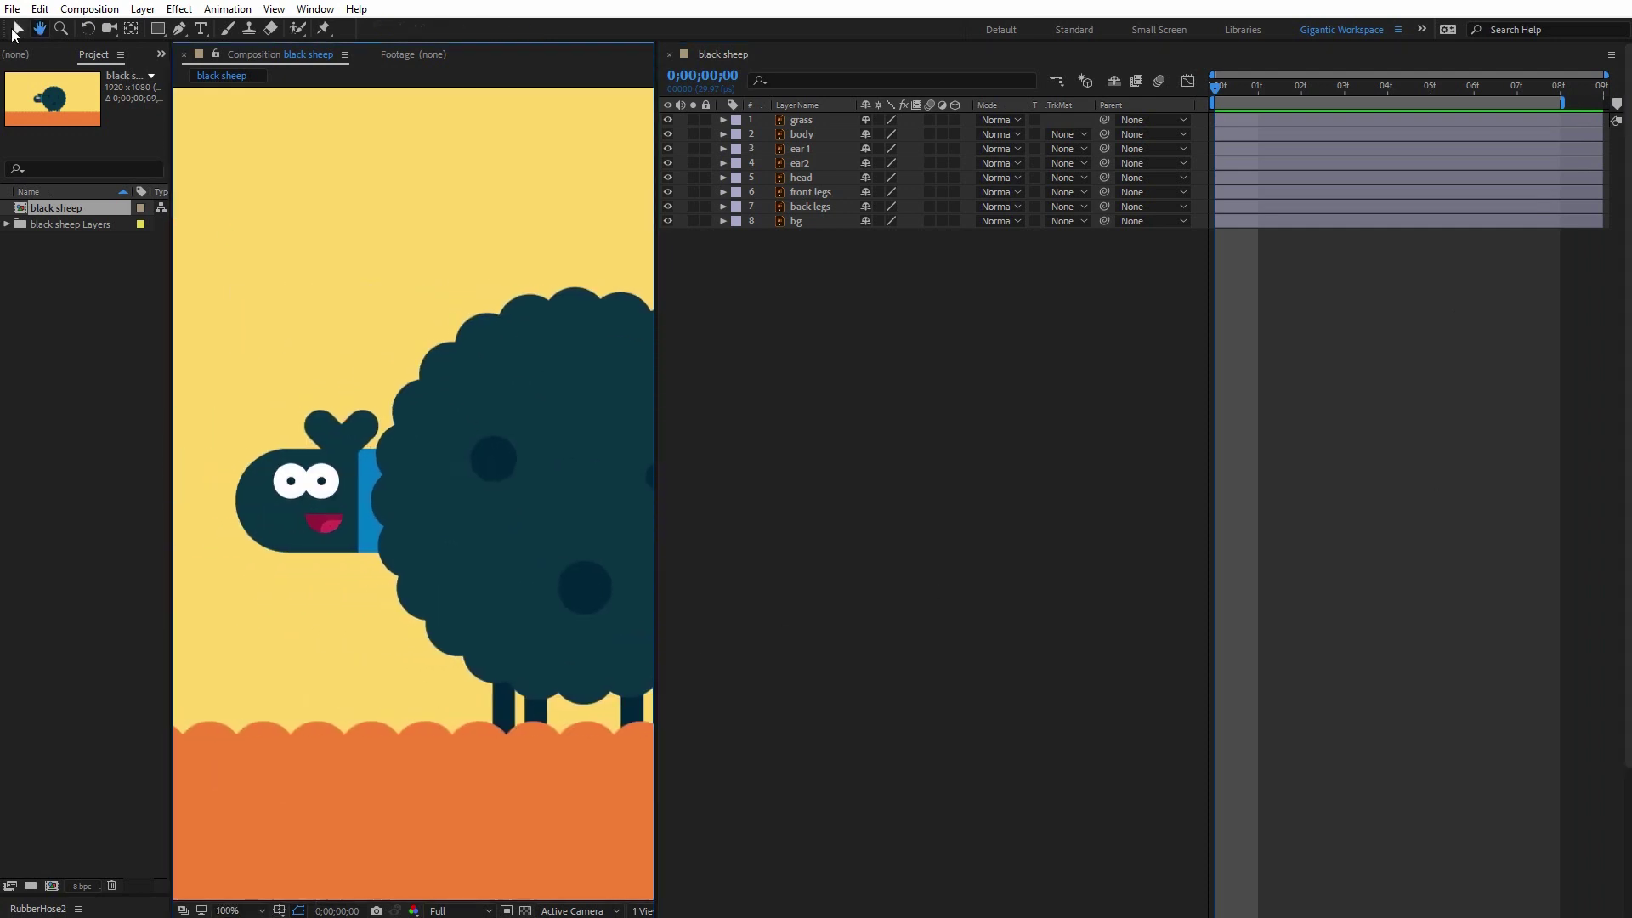
# - With the Pan Behind tool, move the head's anchor toward the neck and ear anchors to their bases
pyautogui.click(303, 501)
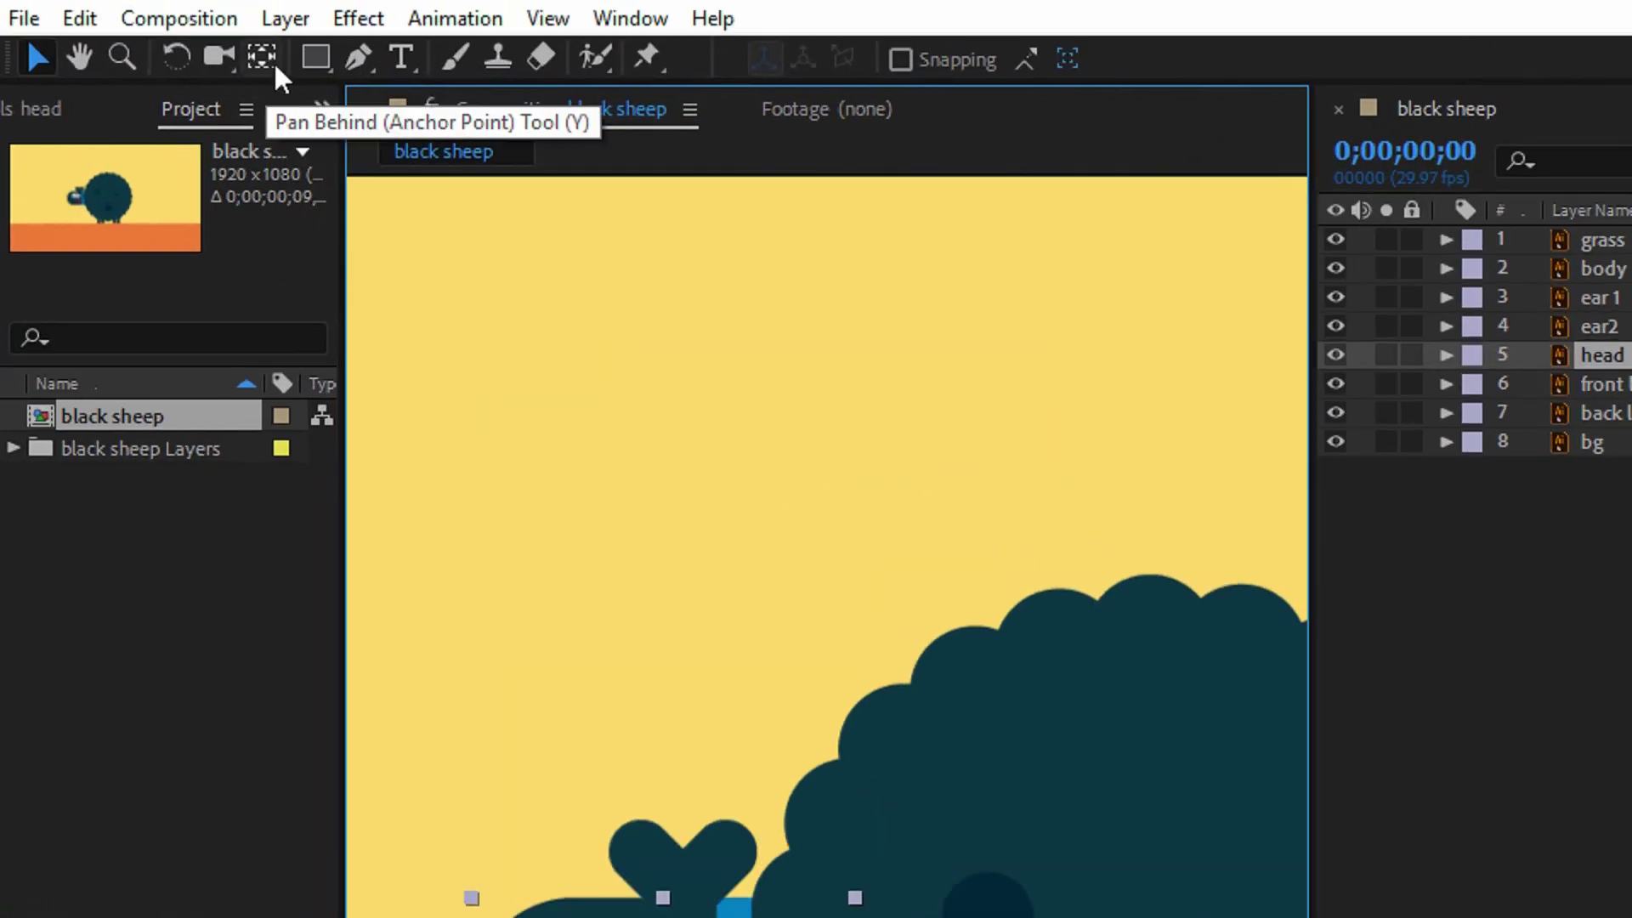
pyautogui.click(263, 58)
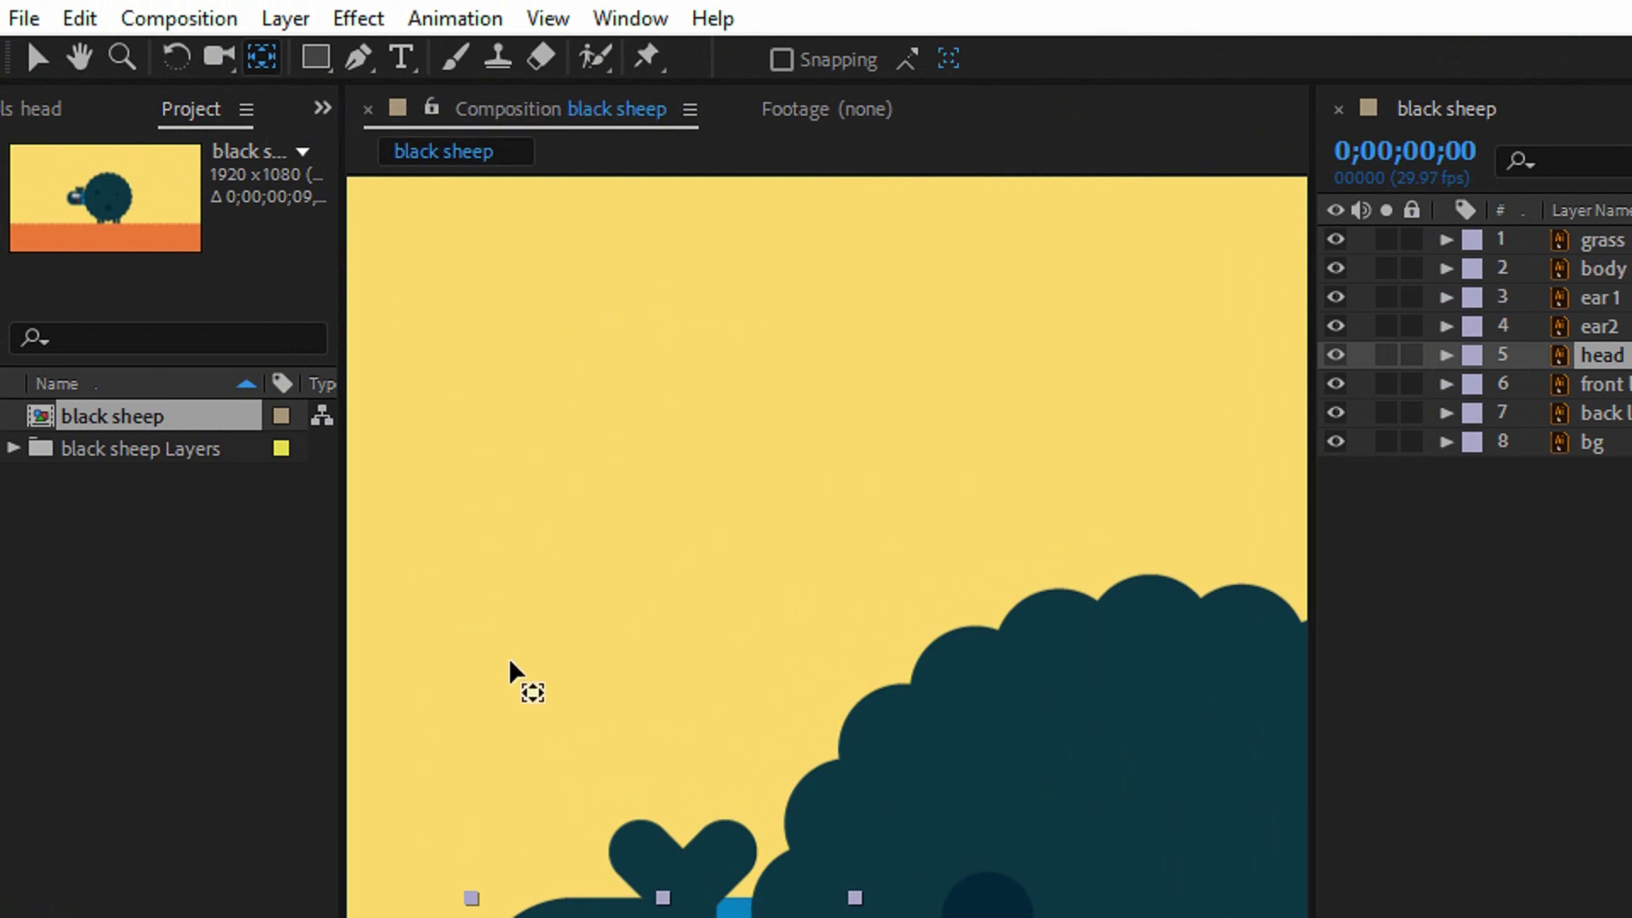
pyautogui.moveTo(666, 685); pyautogui.dragTo(827, 664)
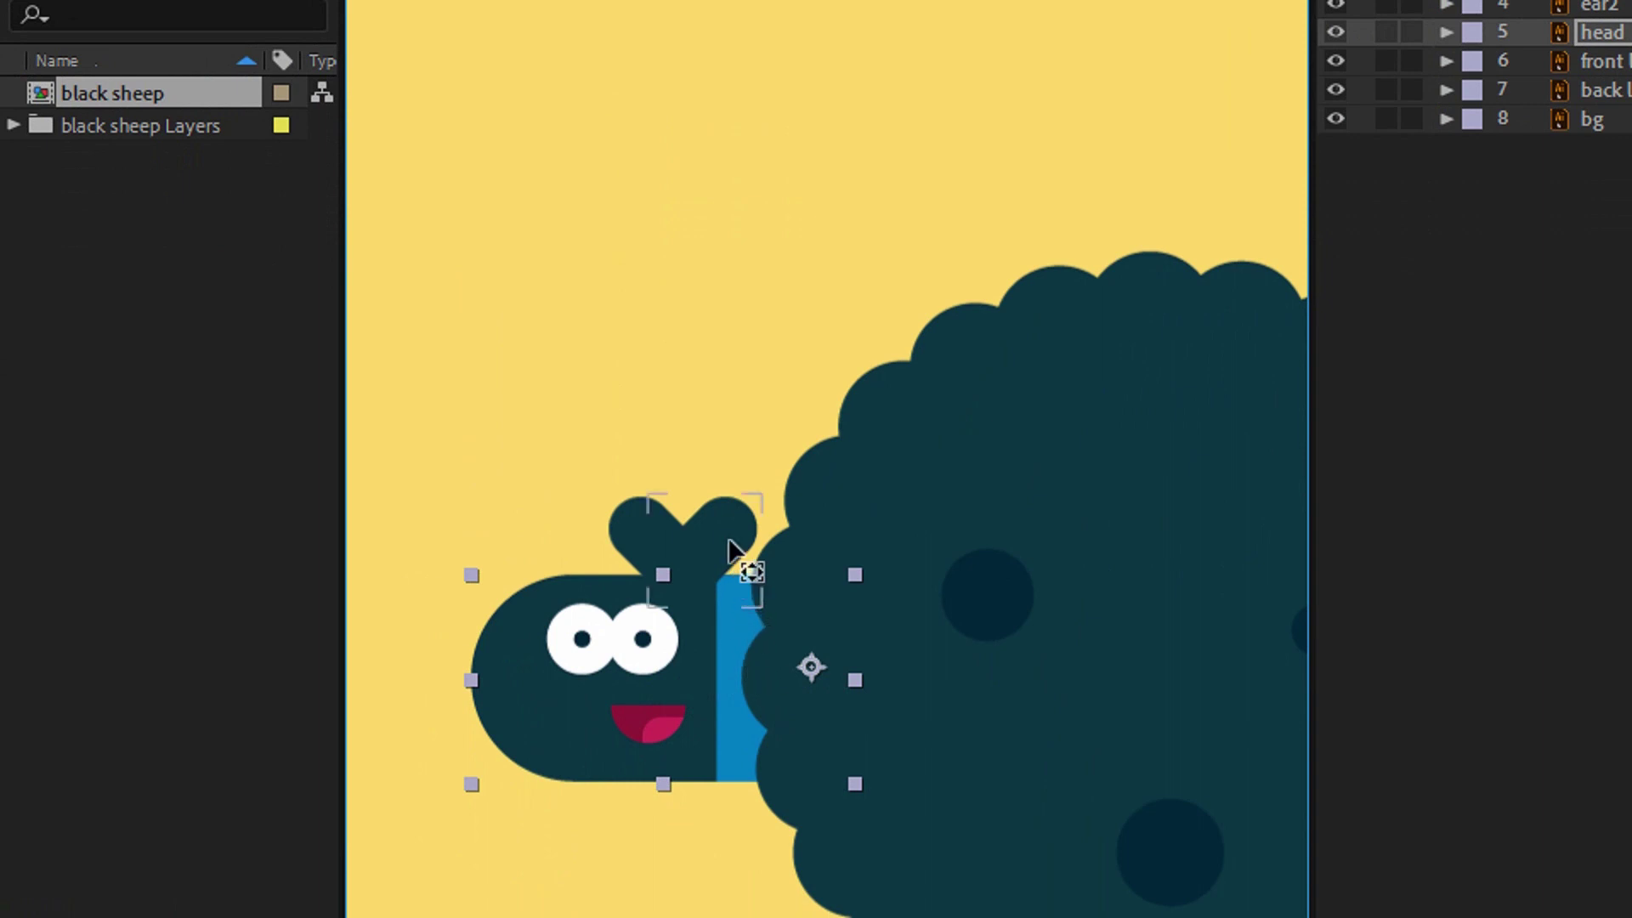
pyautogui.click(713, 568)
pyautogui.moveTo(694, 573)
pyautogui.mouseDown()
pyautogui.moveTo(675, 597)
pyautogui.moveTo(690, 580)
pyautogui.mouseUp()
pyautogui.click(636, 523)
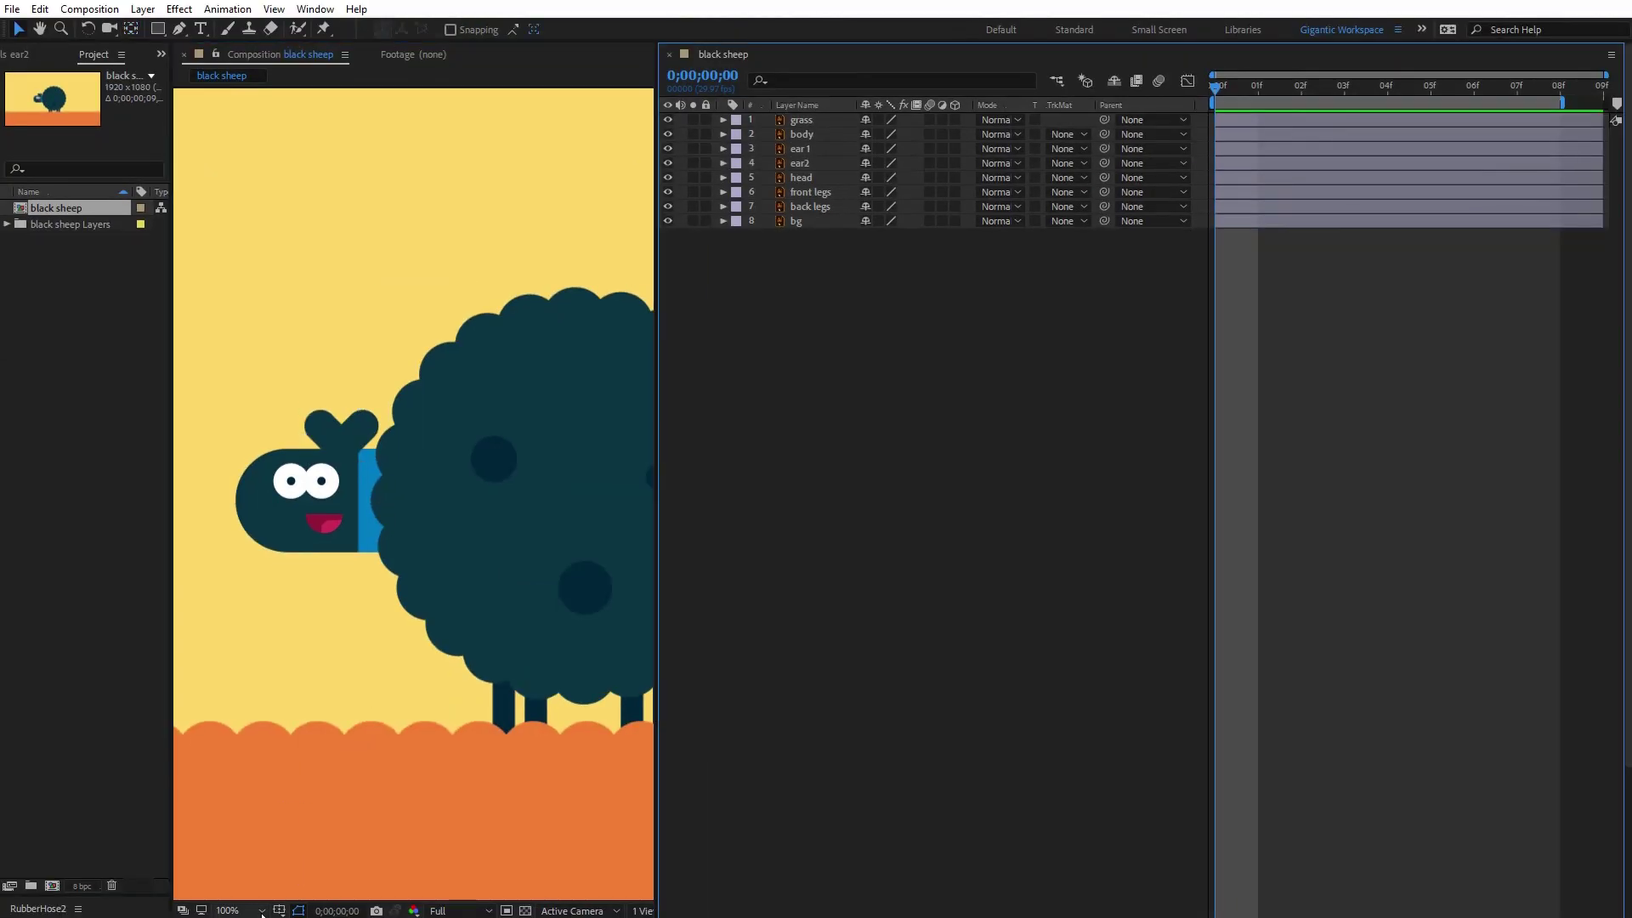
# - Zoom the viewer back to 50% and recentre the sheep
pyautogui.click(234, 911)
pyautogui.click(252, 759)
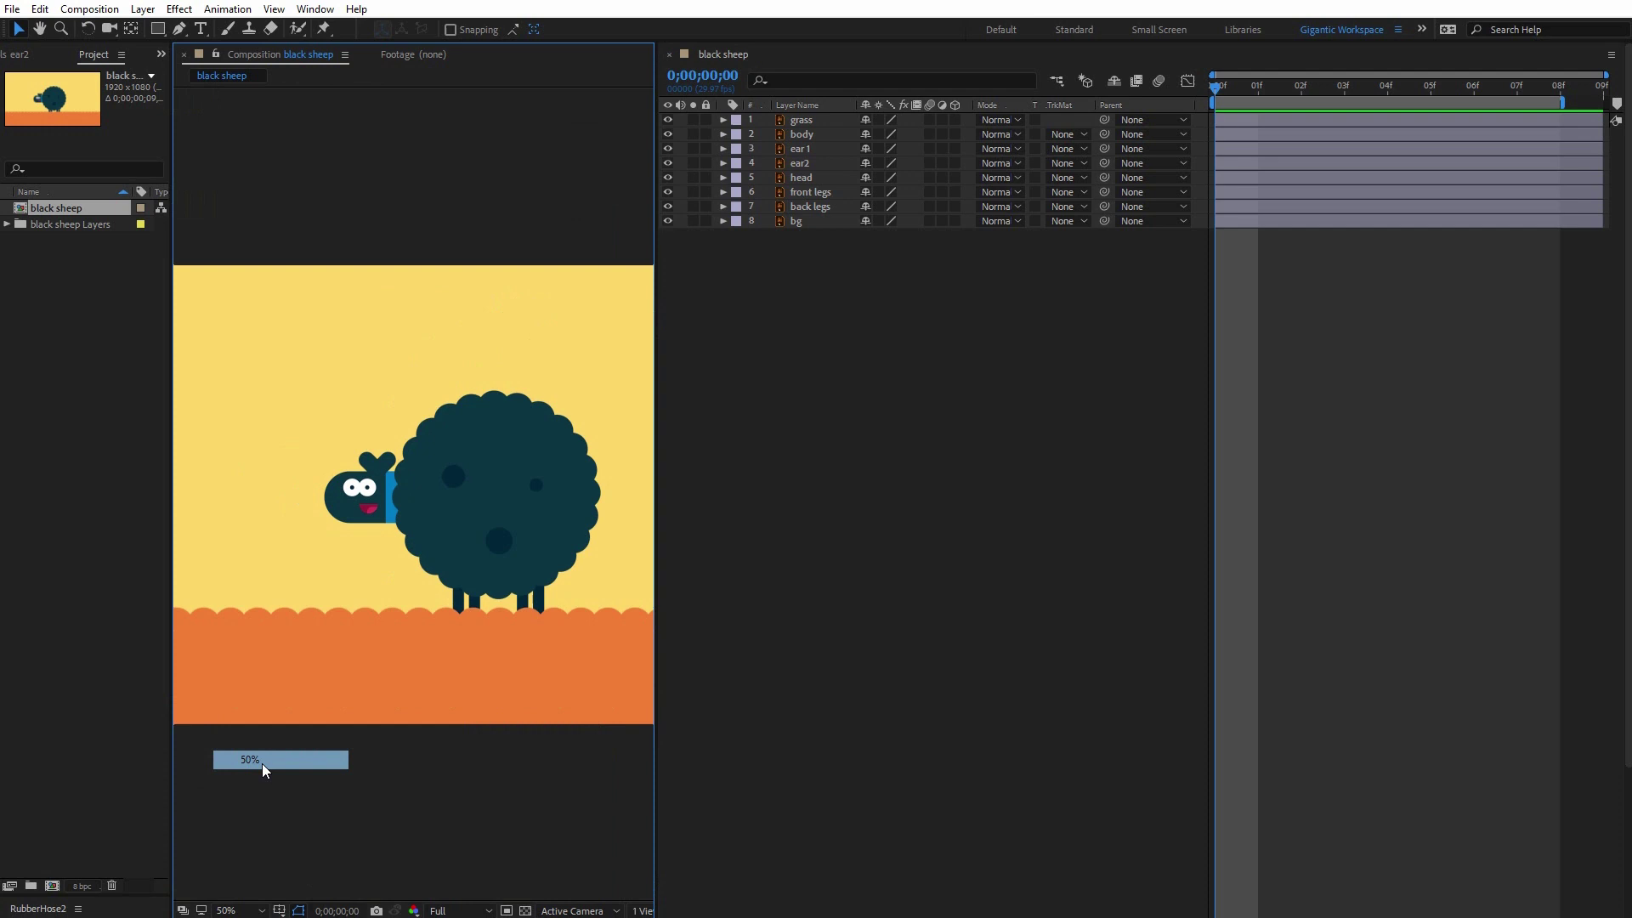
pyautogui.press('h')
pyautogui.moveTo(561, 435); pyautogui.dragTo(510, 432)
pyautogui.press('v')
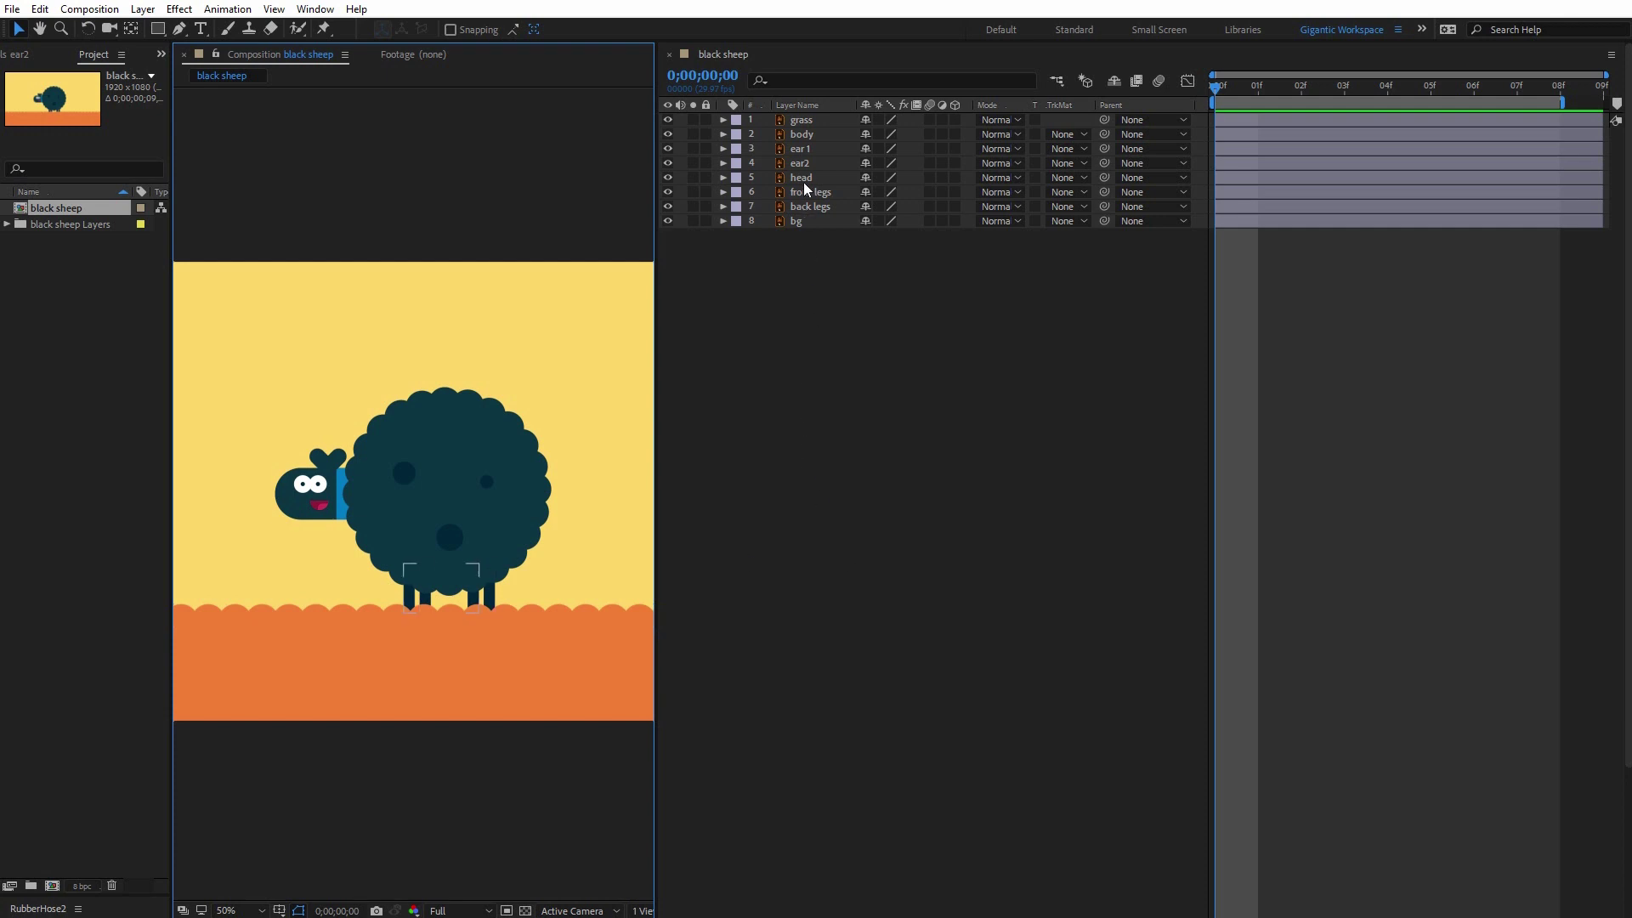
# - Parent ear 1 and ear2 to the head layer
pyautogui.click(811, 150)
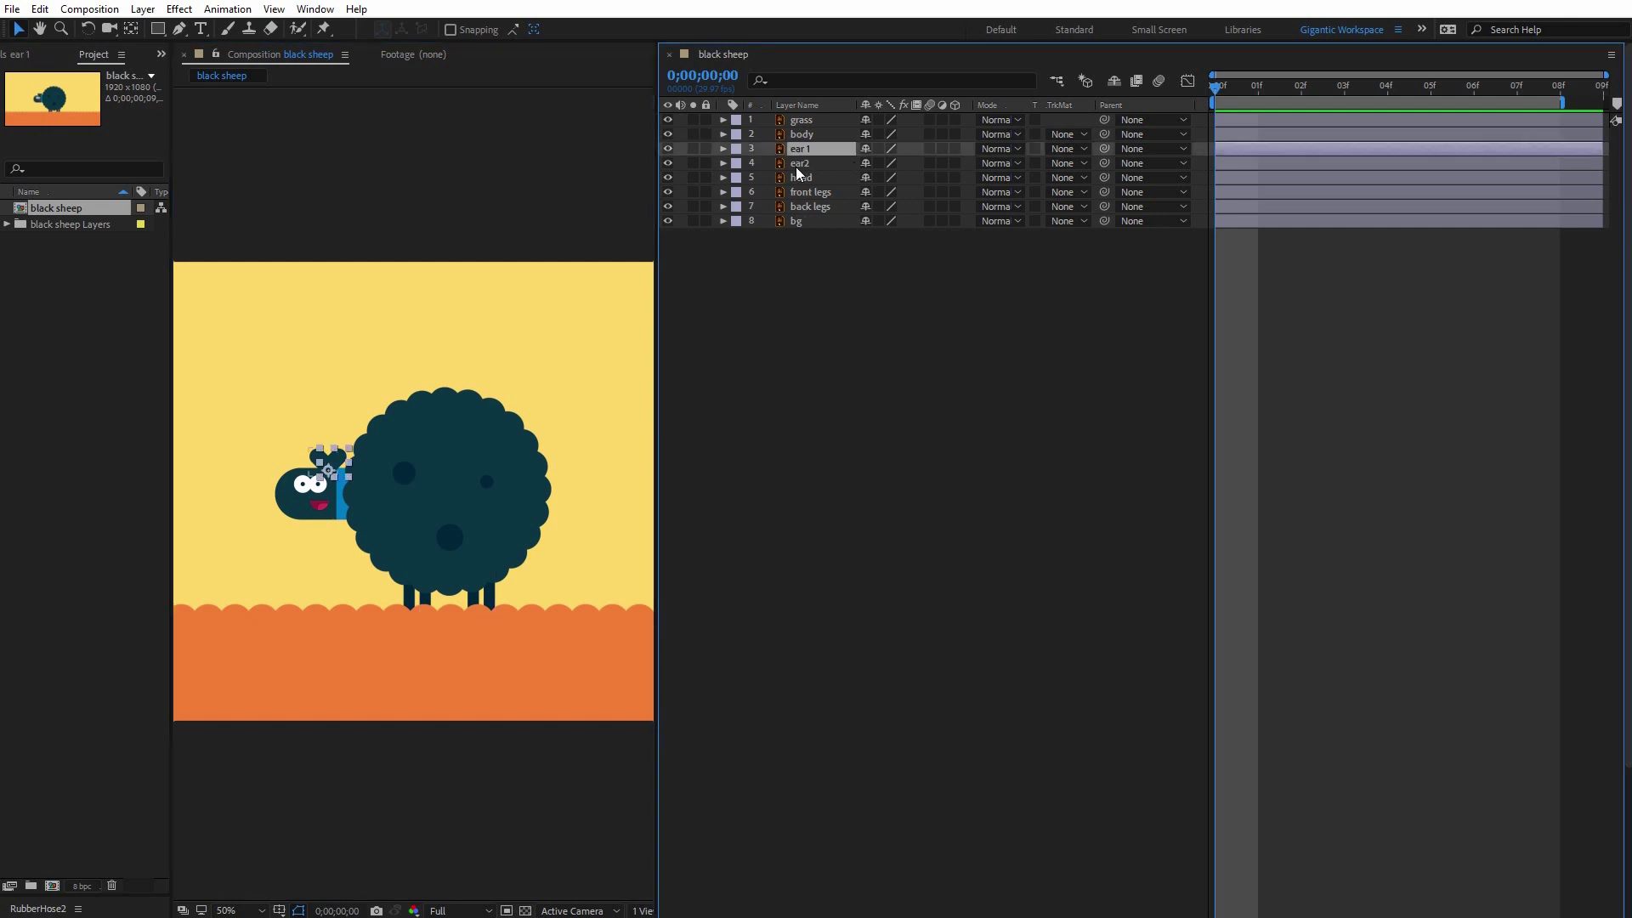
pyautogui.keyDown('ctrl'); pyautogui.click(799, 163); pyautogui.keyUp('ctrl')
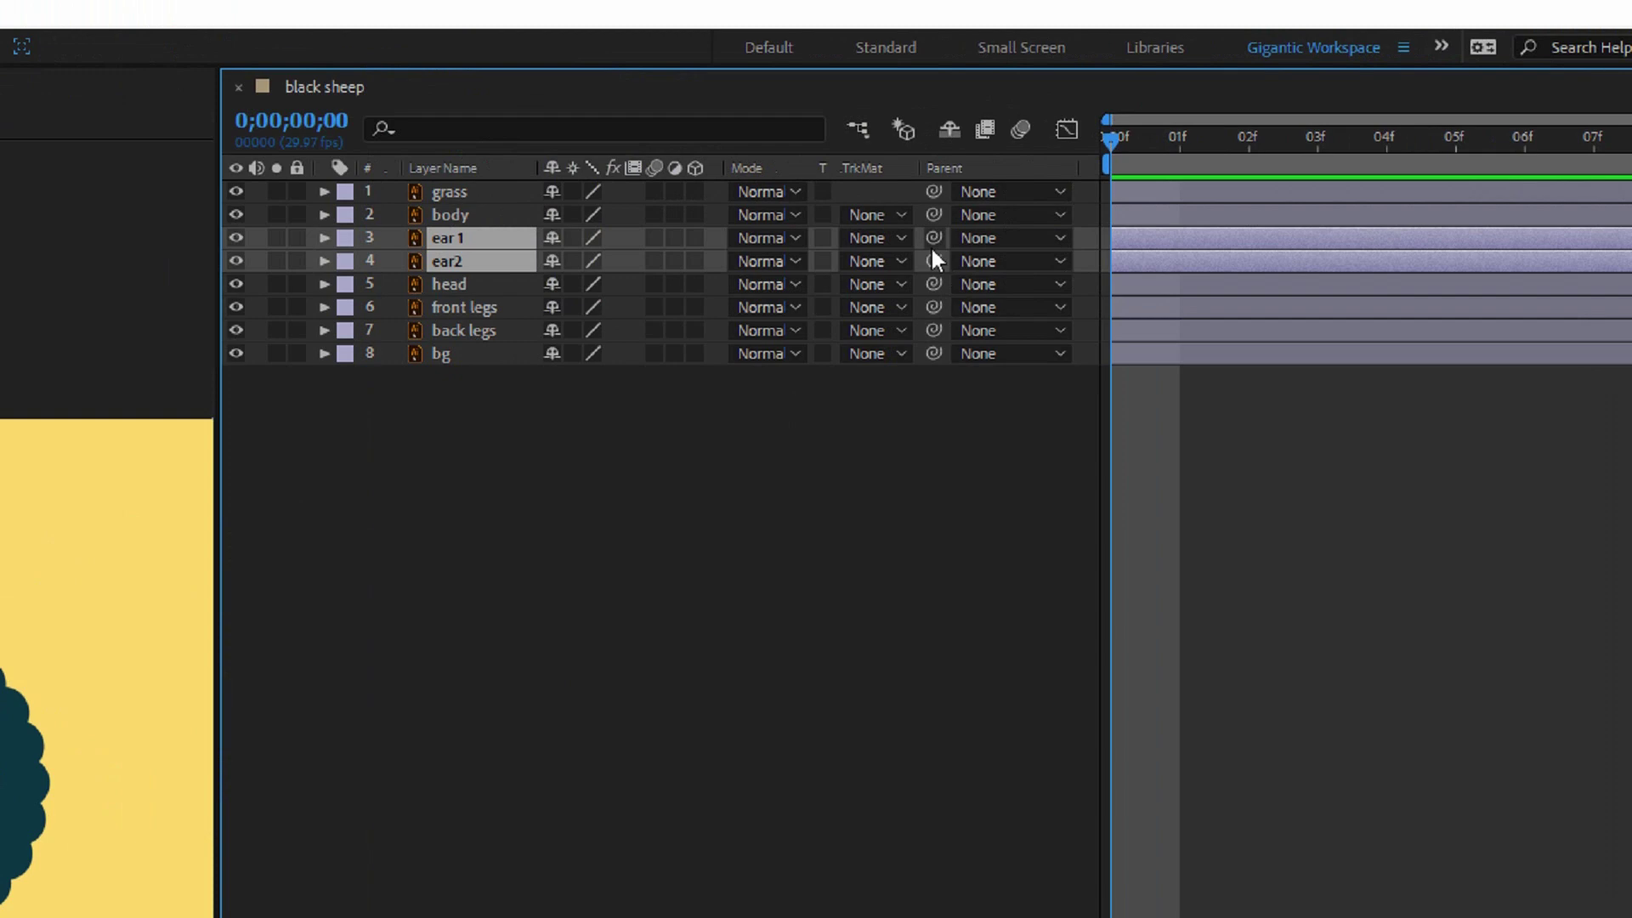
pyautogui.moveTo(932, 240); pyautogui.dragTo(495, 288)
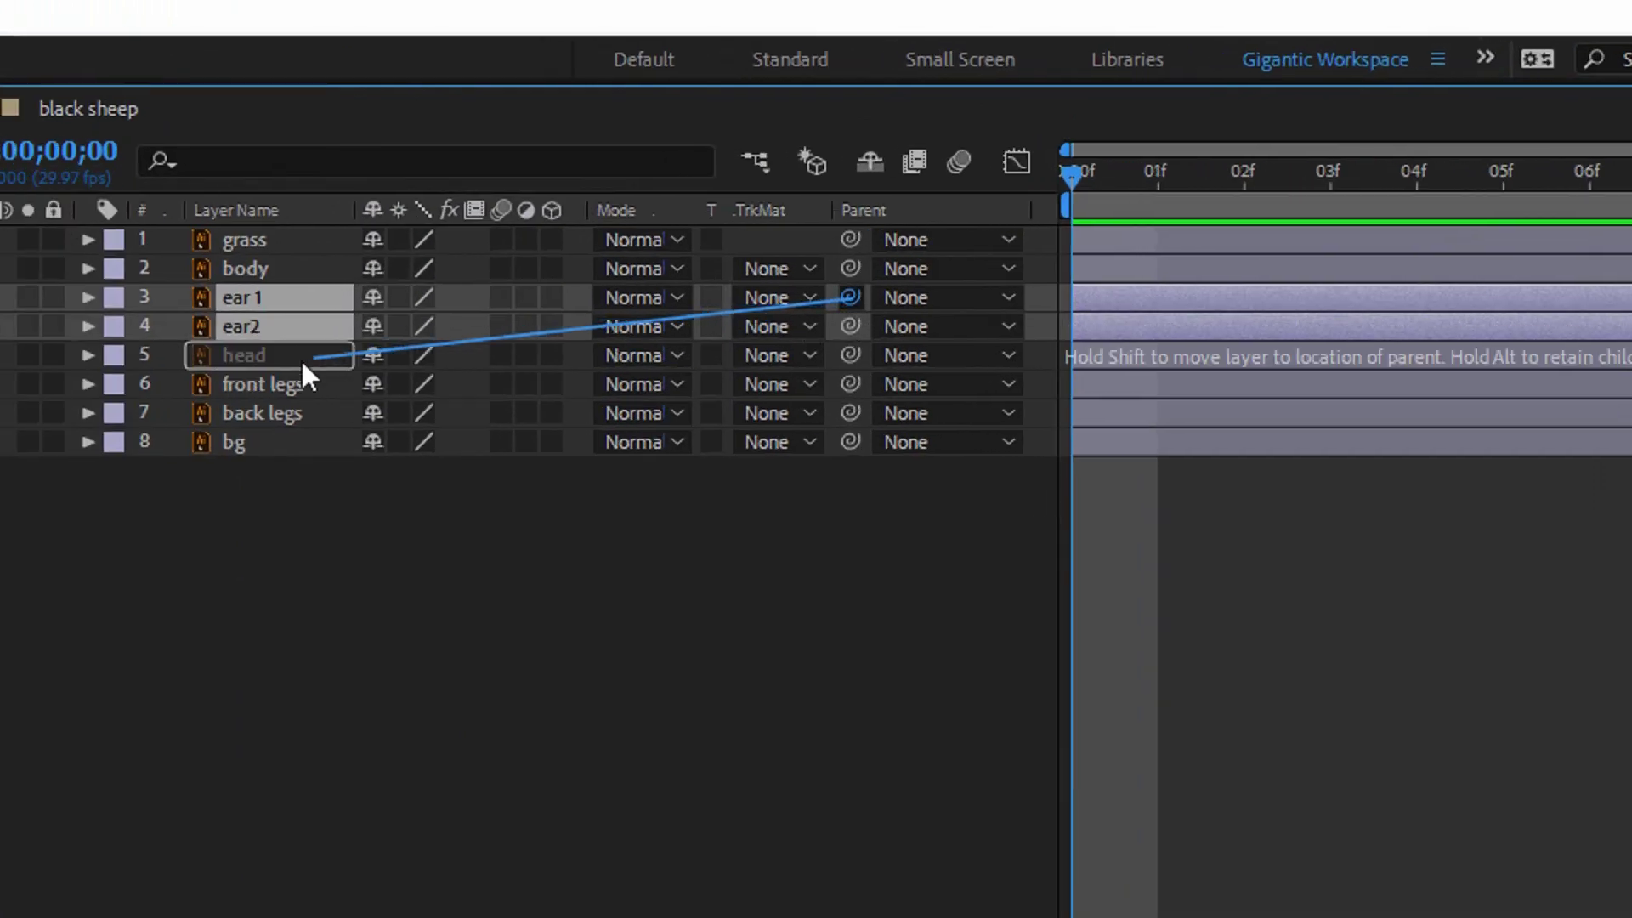
pyautogui.moveTo(301, 358); pyautogui.dragTo(303, 358)
# - Parent the head, front legs and back legs layers to the body
pyautogui.click(265, 362)
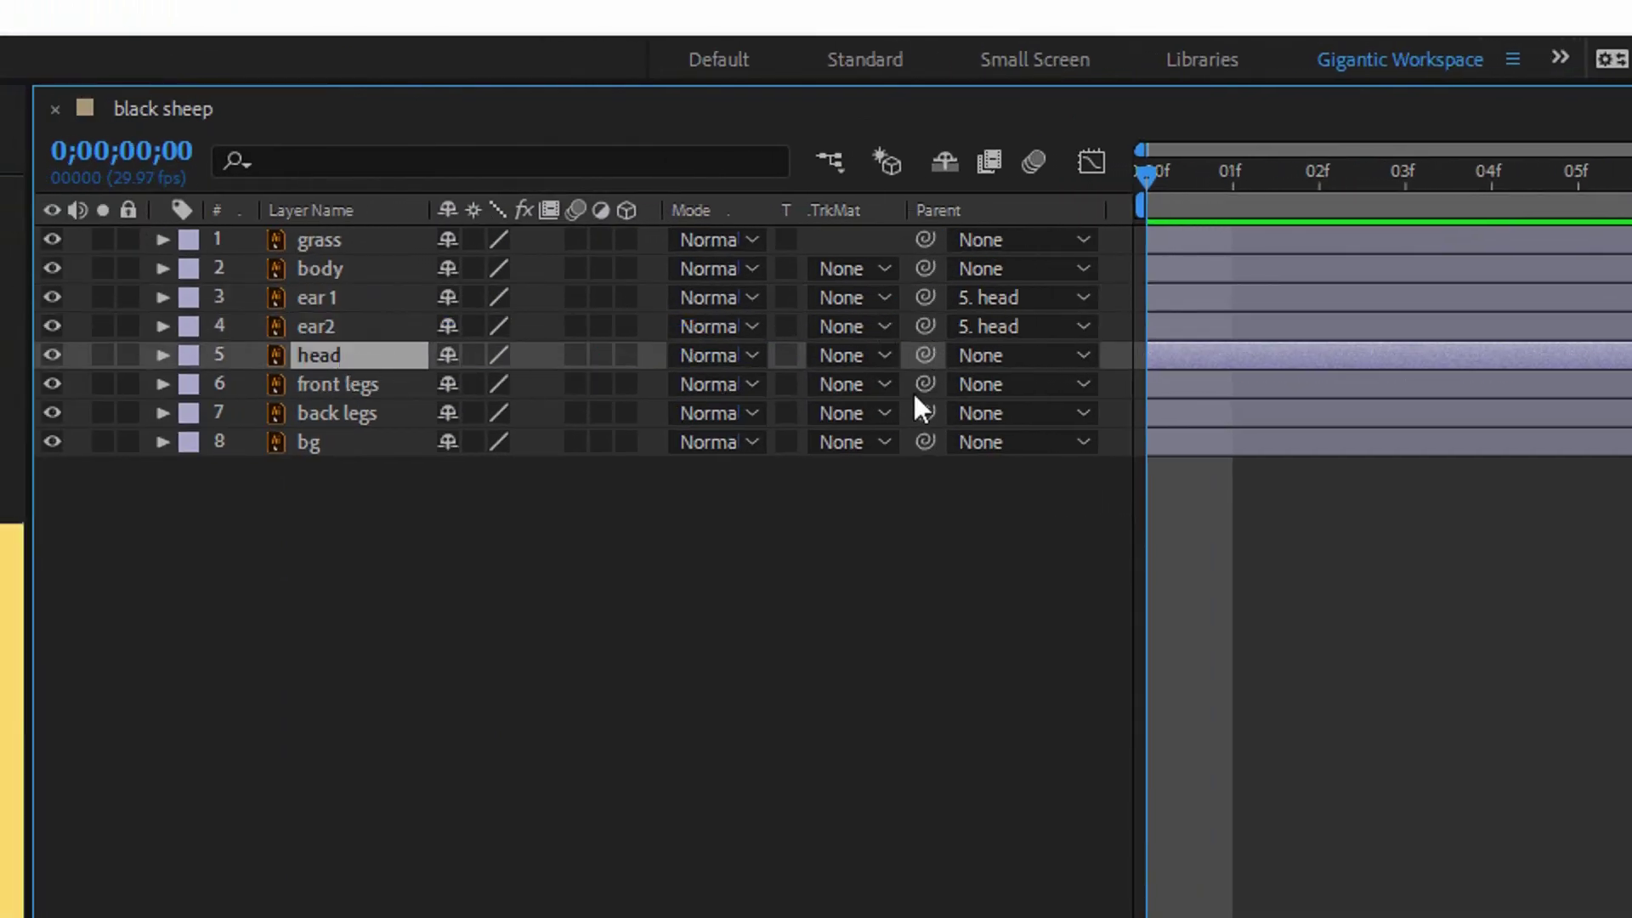
pyautogui.moveTo(923, 357); pyautogui.dragTo(354, 268)
pyautogui.click(360, 384)
pyautogui.keyDown('shift'); pyautogui.click(361, 408); pyautogui.keyUp('shift')
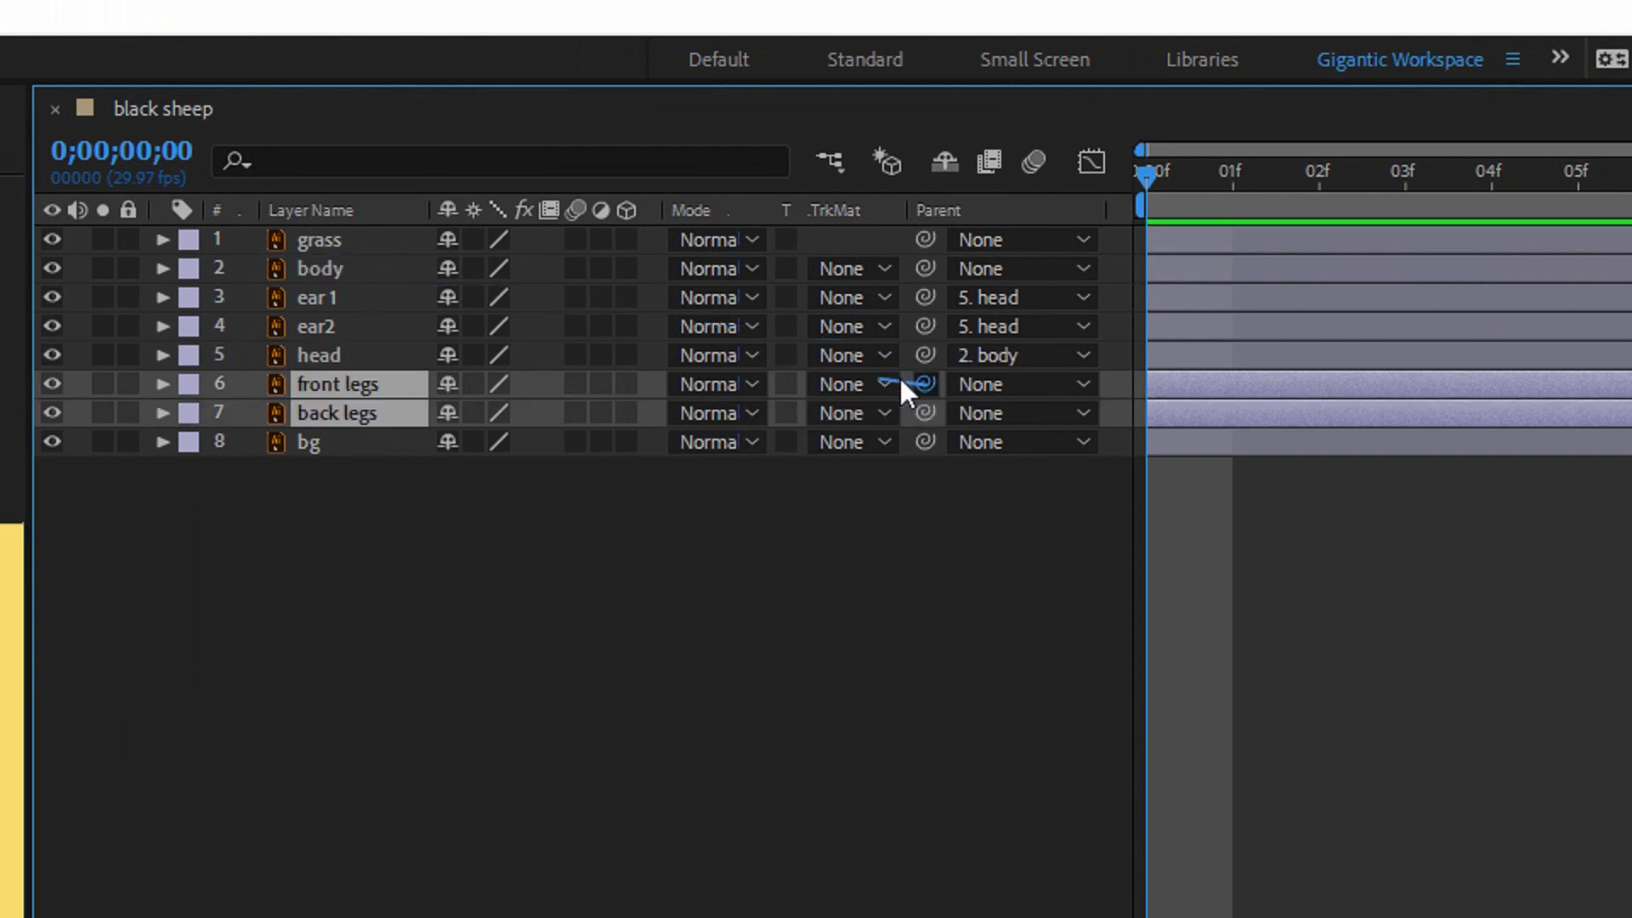
pyautogui.moveTo(900, 376); pyautogui.dragTo(366, 264)
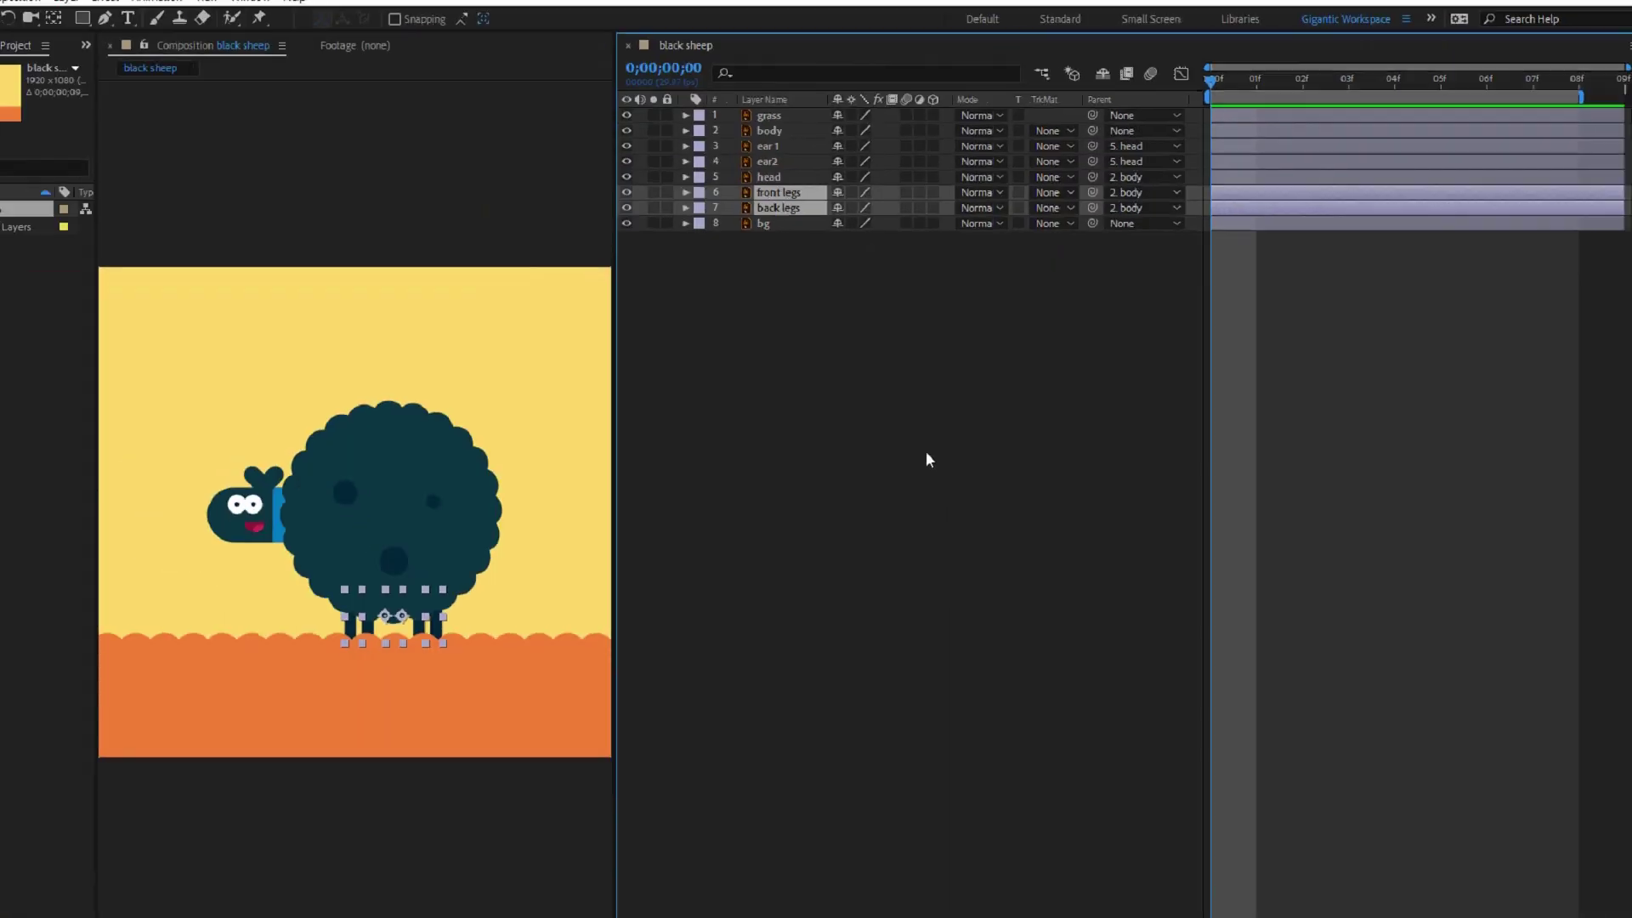
pyautogui.click(613, 721)
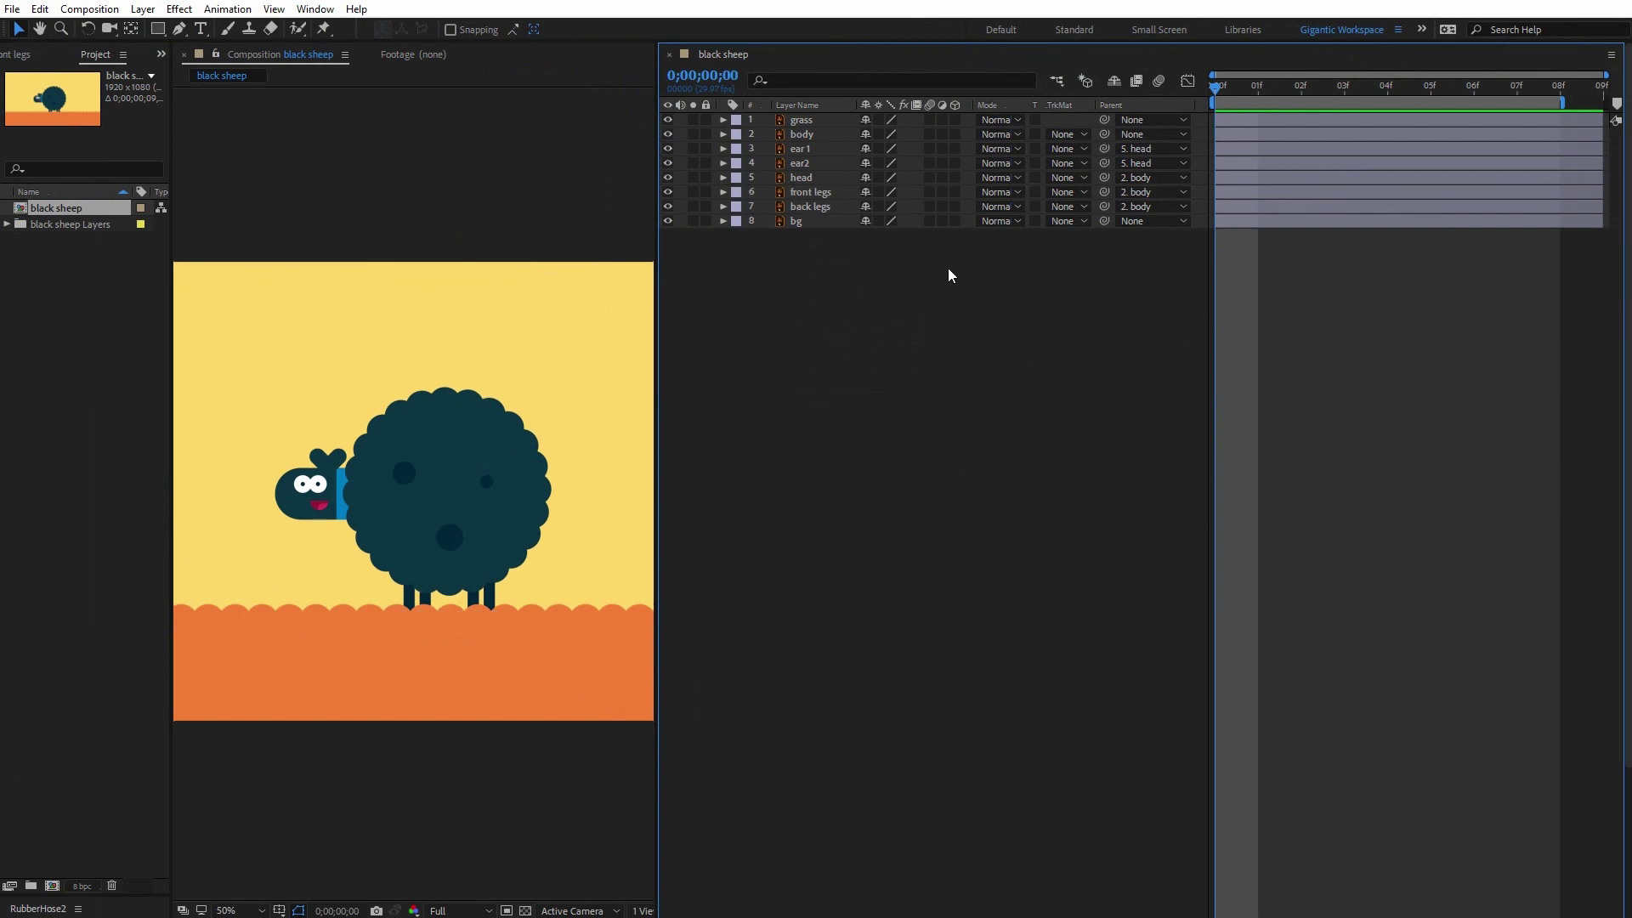
# - Keyframe the body's Position at frames 0, 4 (lowered to 545.4) and 8, then preview
pyautogui.click(807, 141)
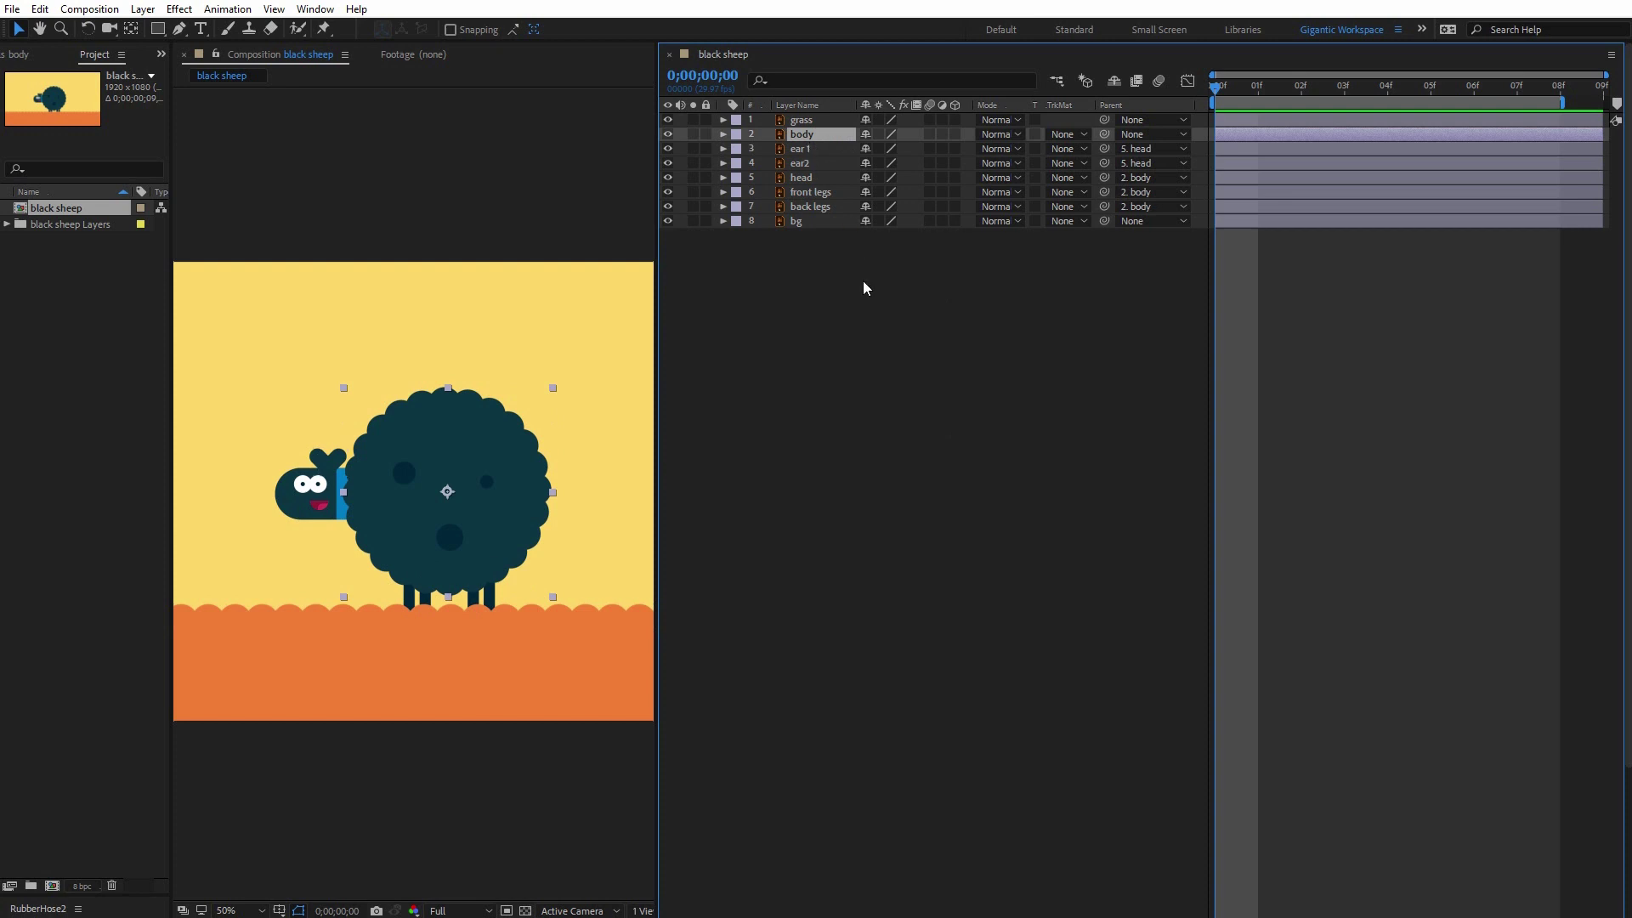
pyautogui.press('p')
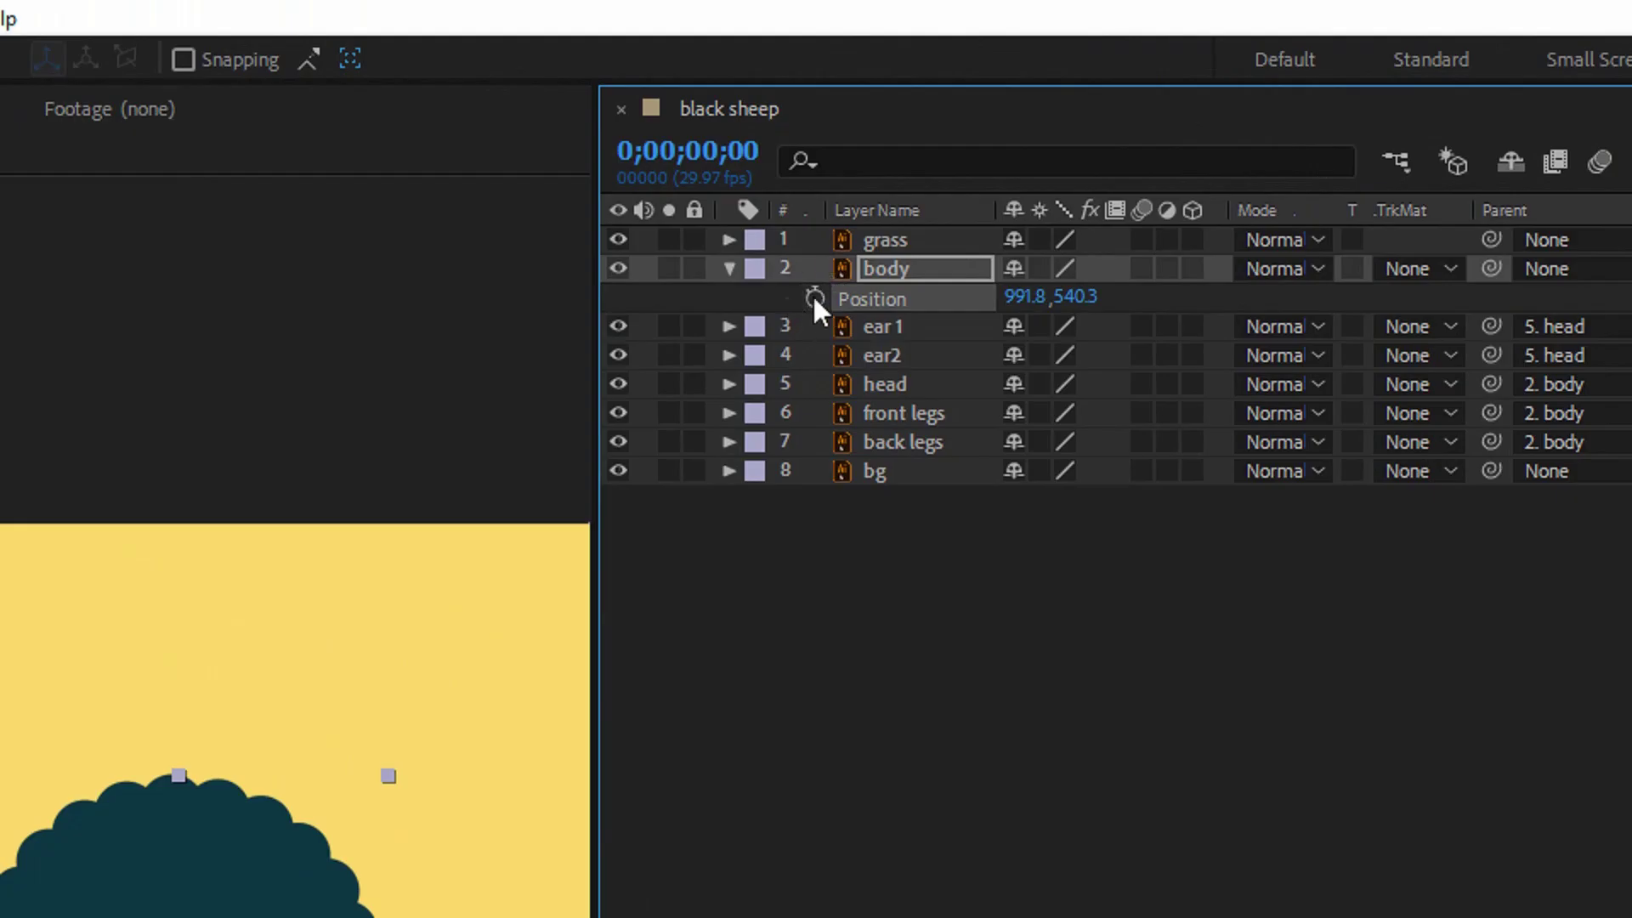
pyautogui.click(814, 296)
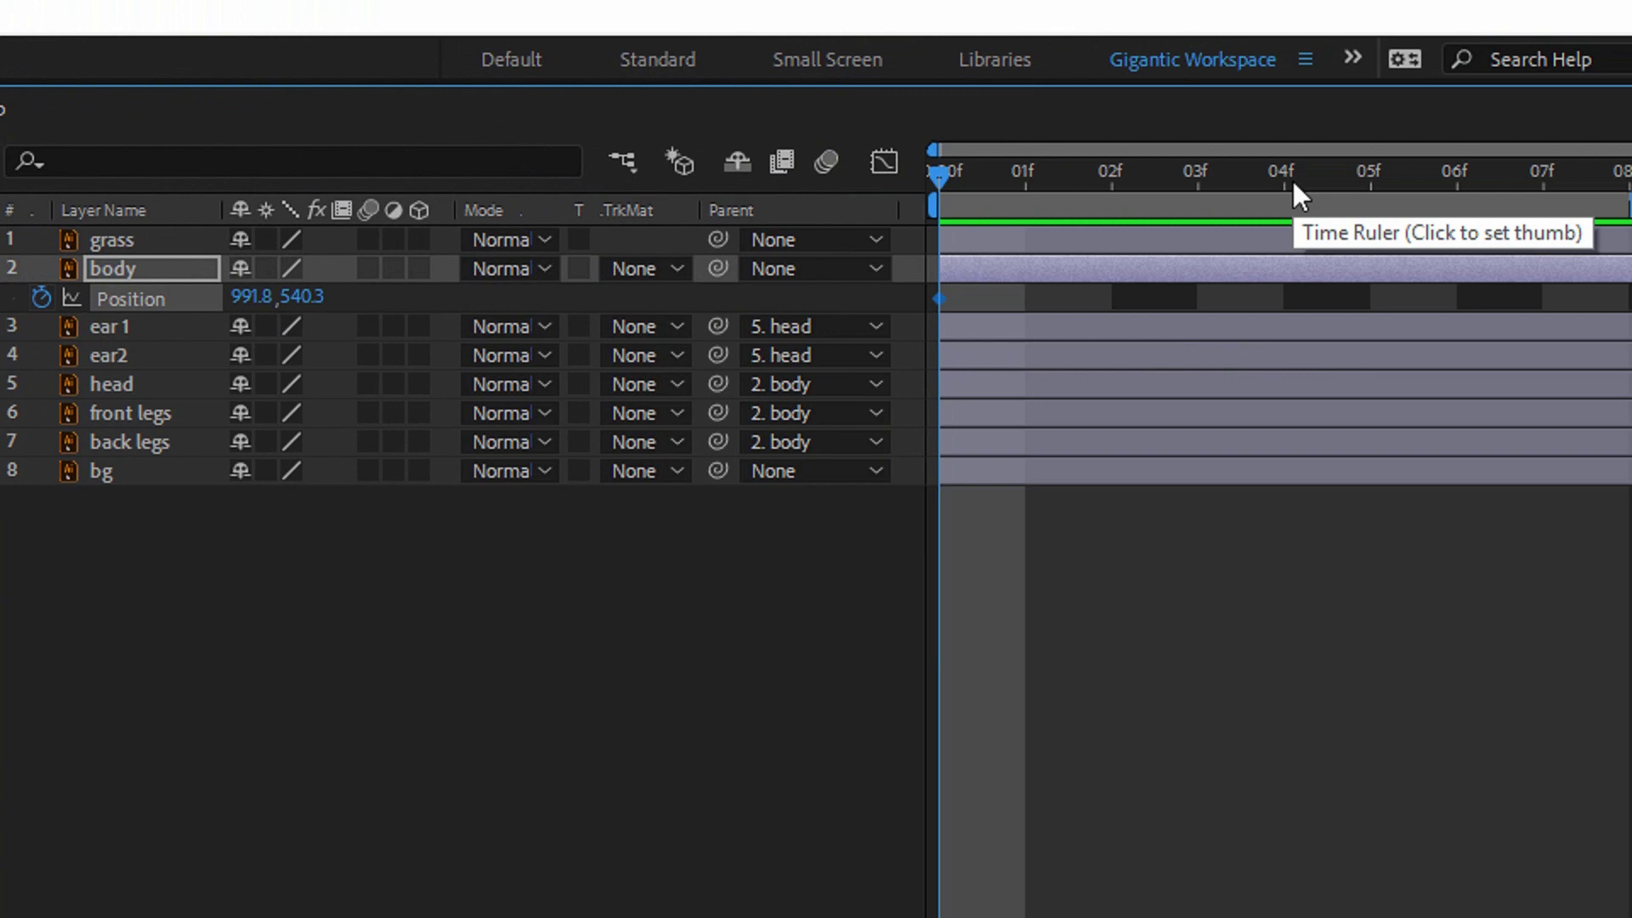
pyautogui.click(1288, 180)
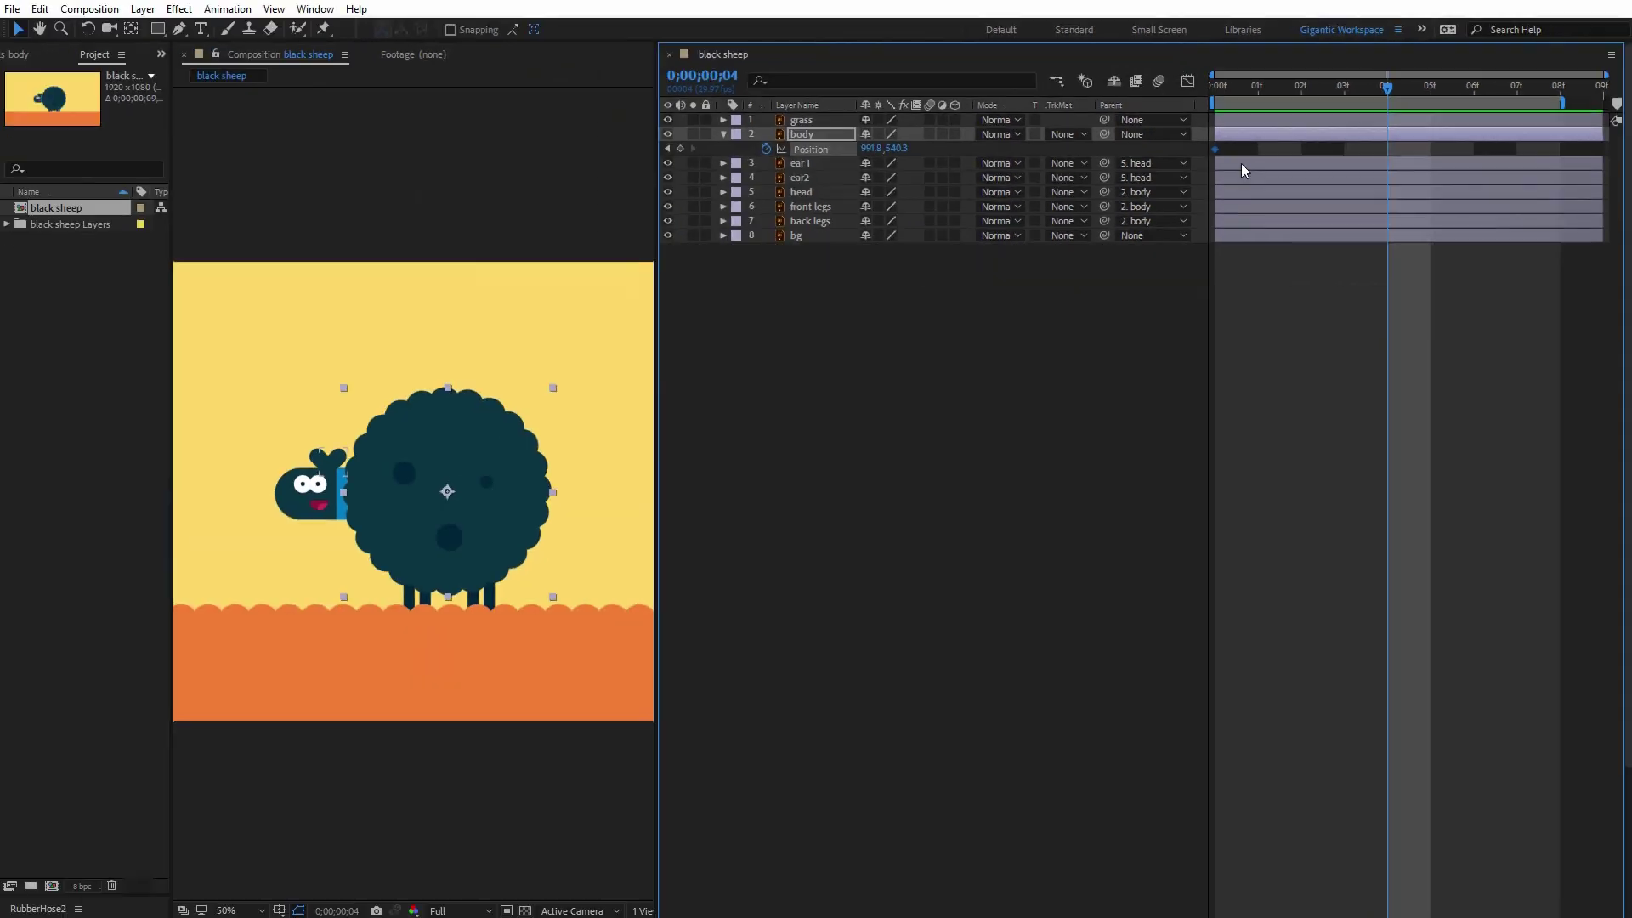
pyautogui.press('Down')
pyautogui.press('Down')
pyautogui.press('Down')
pyautogui.press('Down')
pyautogui.press('Down')
pyautogui.press('Down')
pyautogui.press('End')
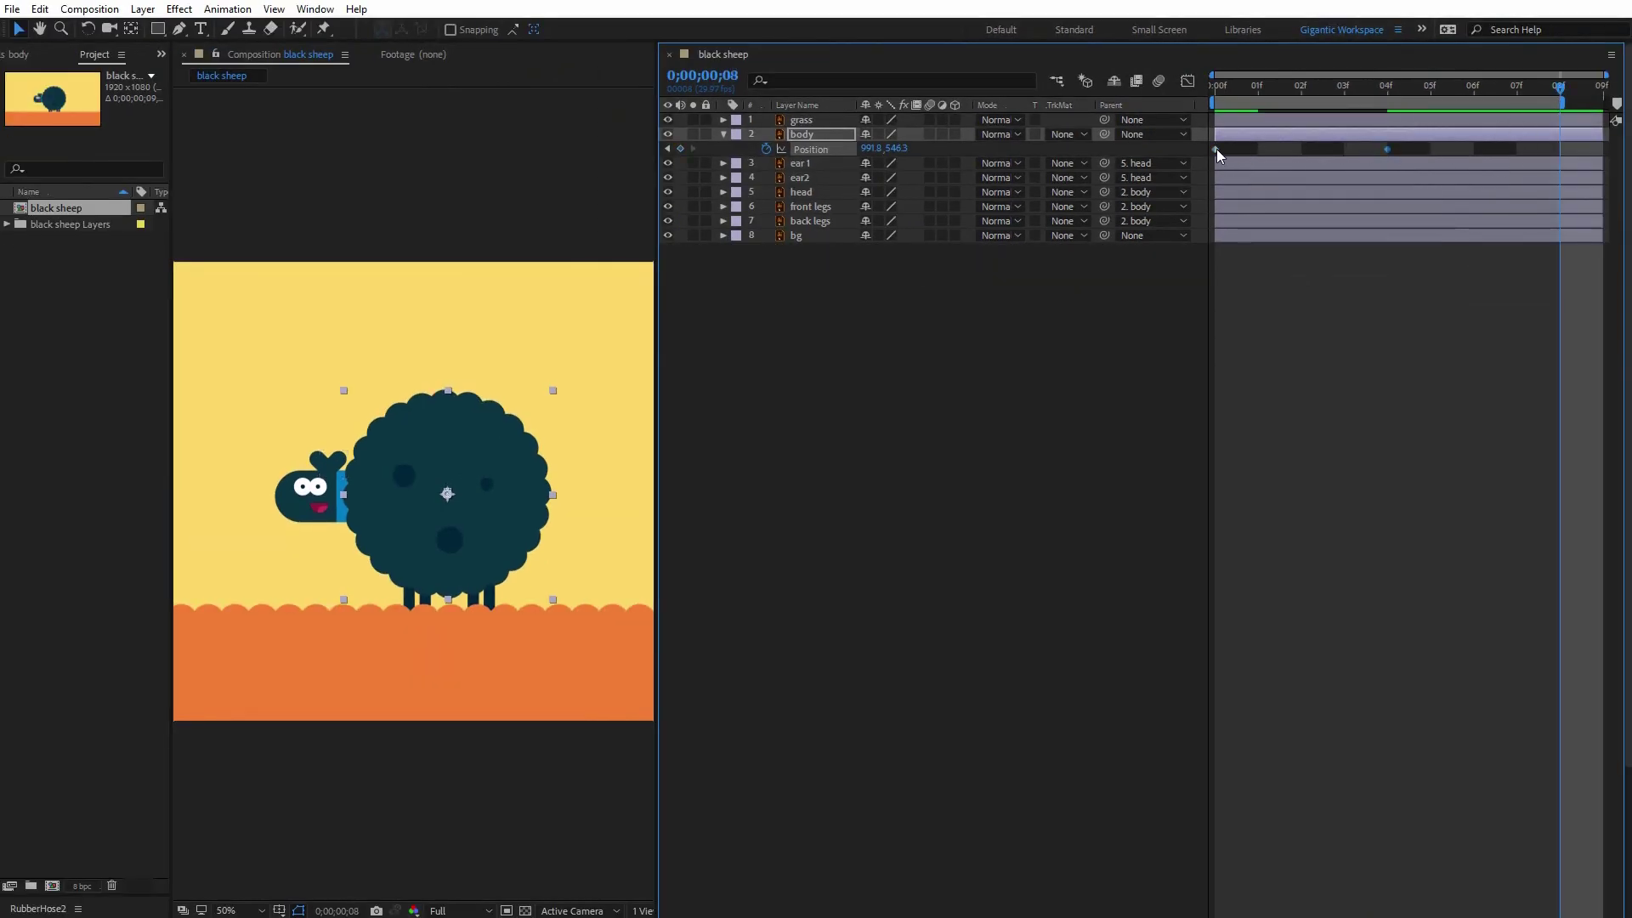
pyautogui.press('Up')
pyautogui.press('Up')
pyautogui.press('Up')
pyautogui.press('Up')
pyautogui.press('Up')
pyautogui.press('Up')
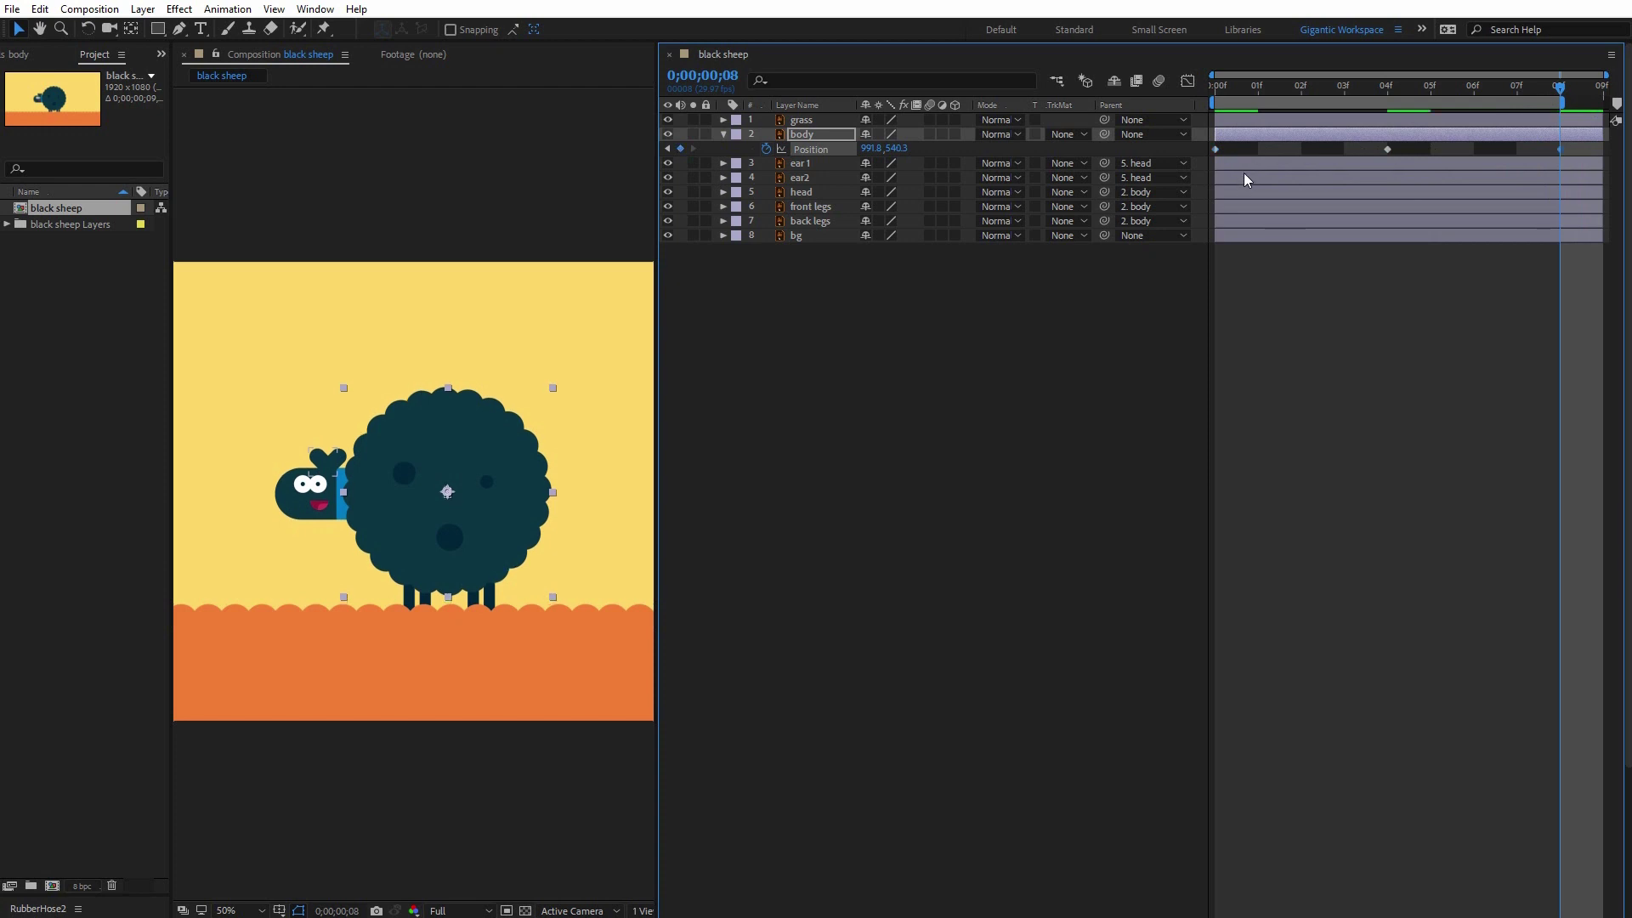
pyautogui.press('space')
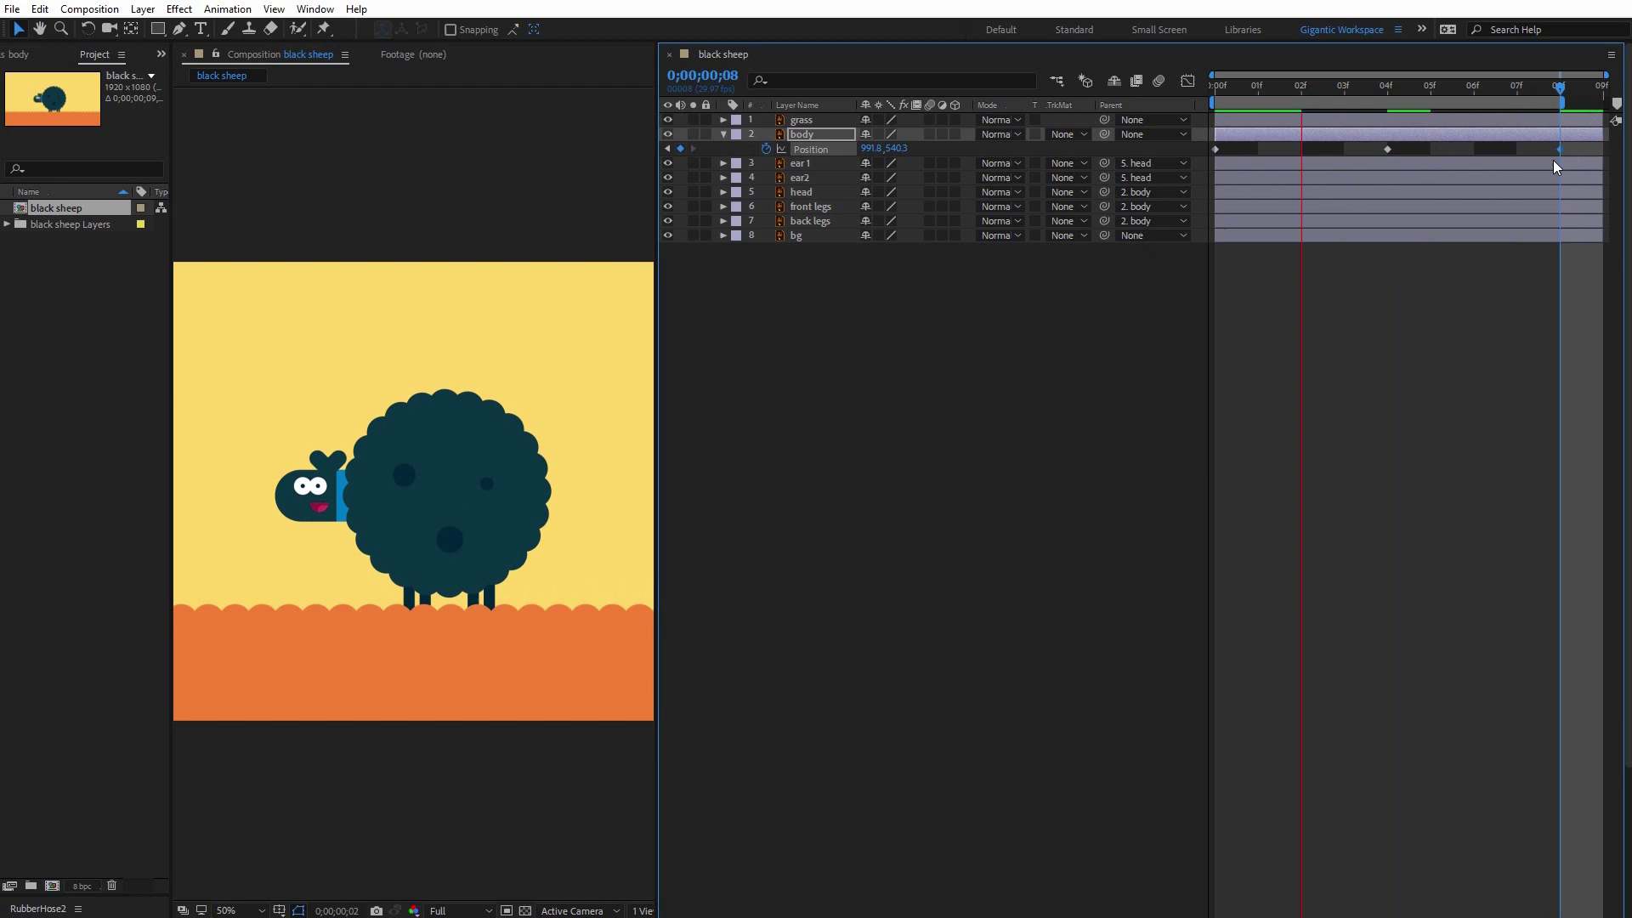
pyautogui.press('space')
# - Apply Easy Ease to the three body Position keyframes, preview, and show Scale
pyautogui.moveTo(1573, 150); pyautogui.dragTo(1207, 150)
pyautogui.press('F9')
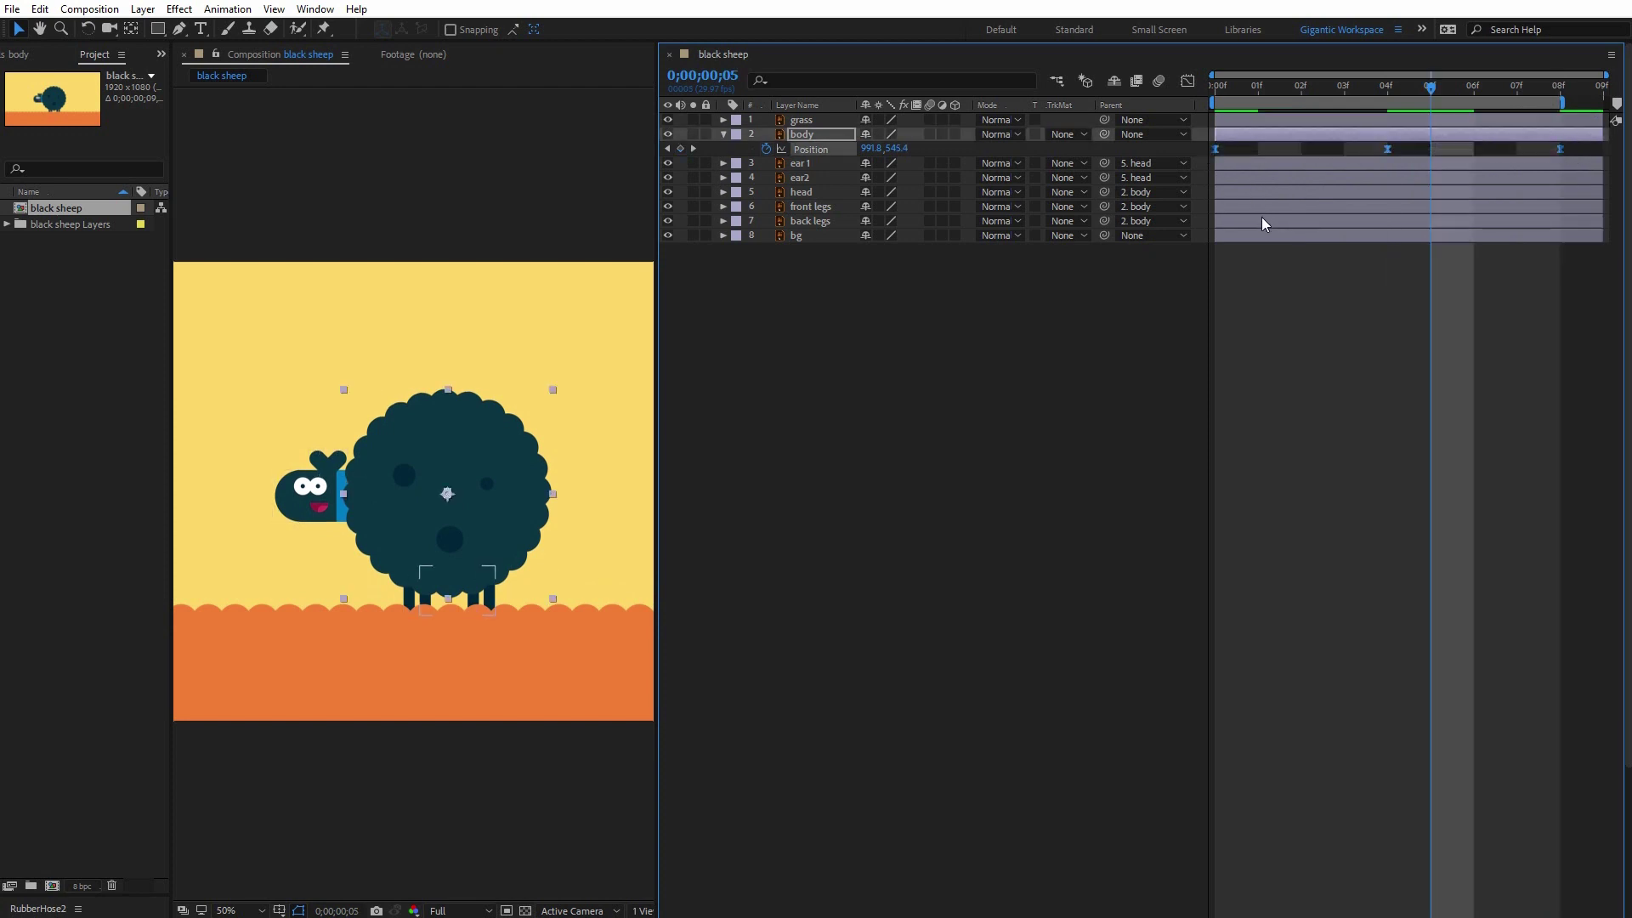
pyautogui.click(1285, 267)
pyautogui.press('space')
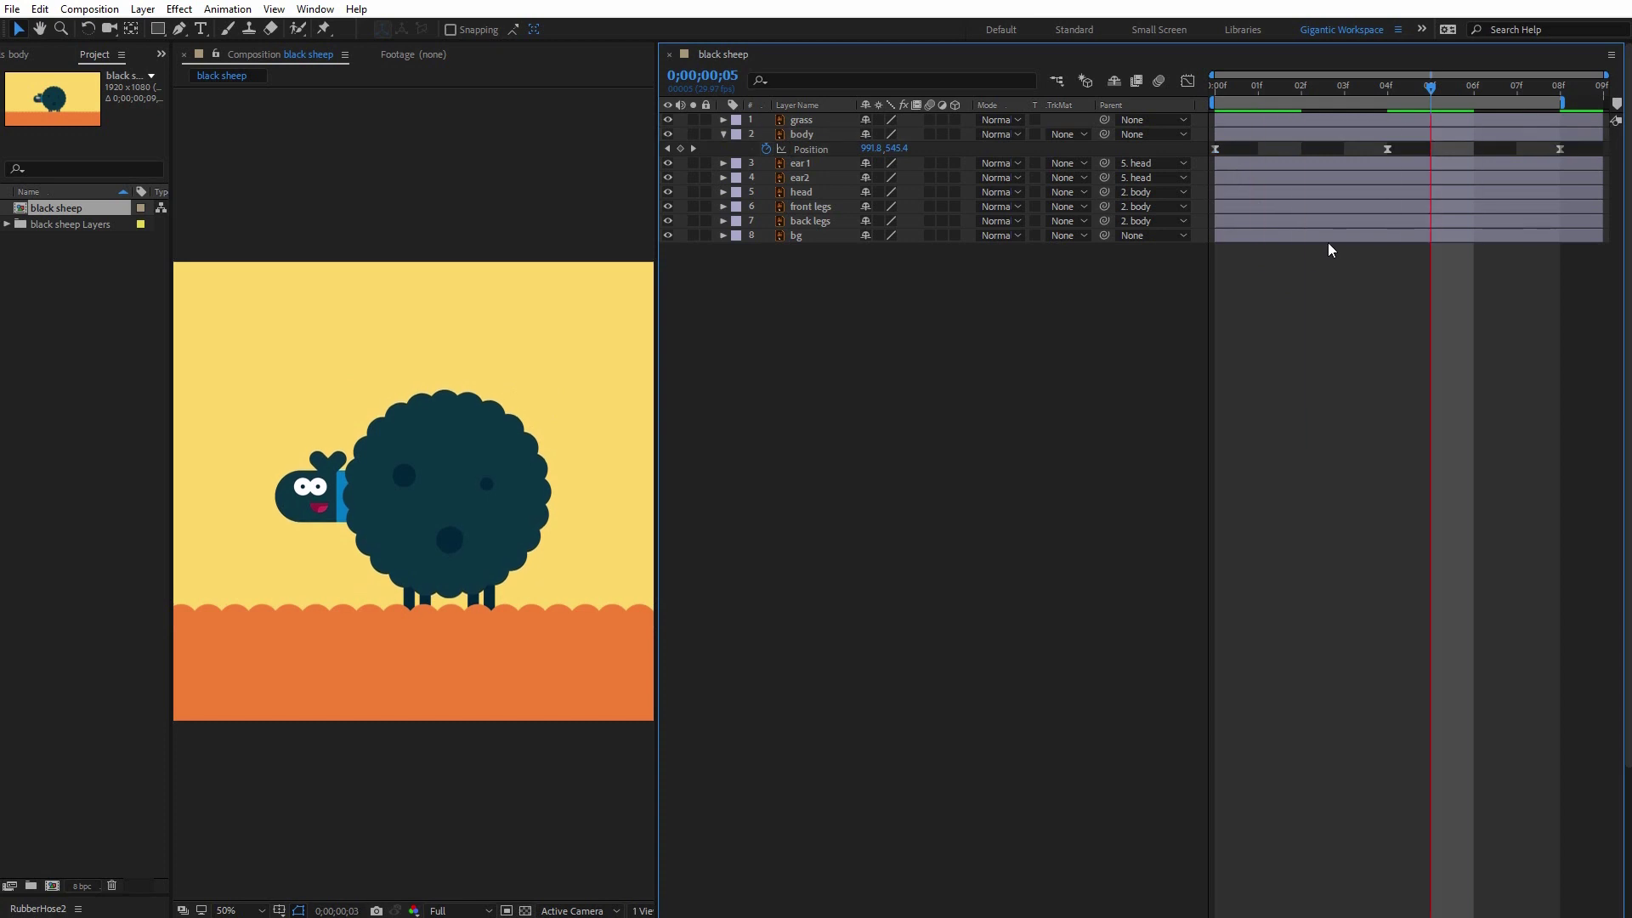
pyautogui.press('space')
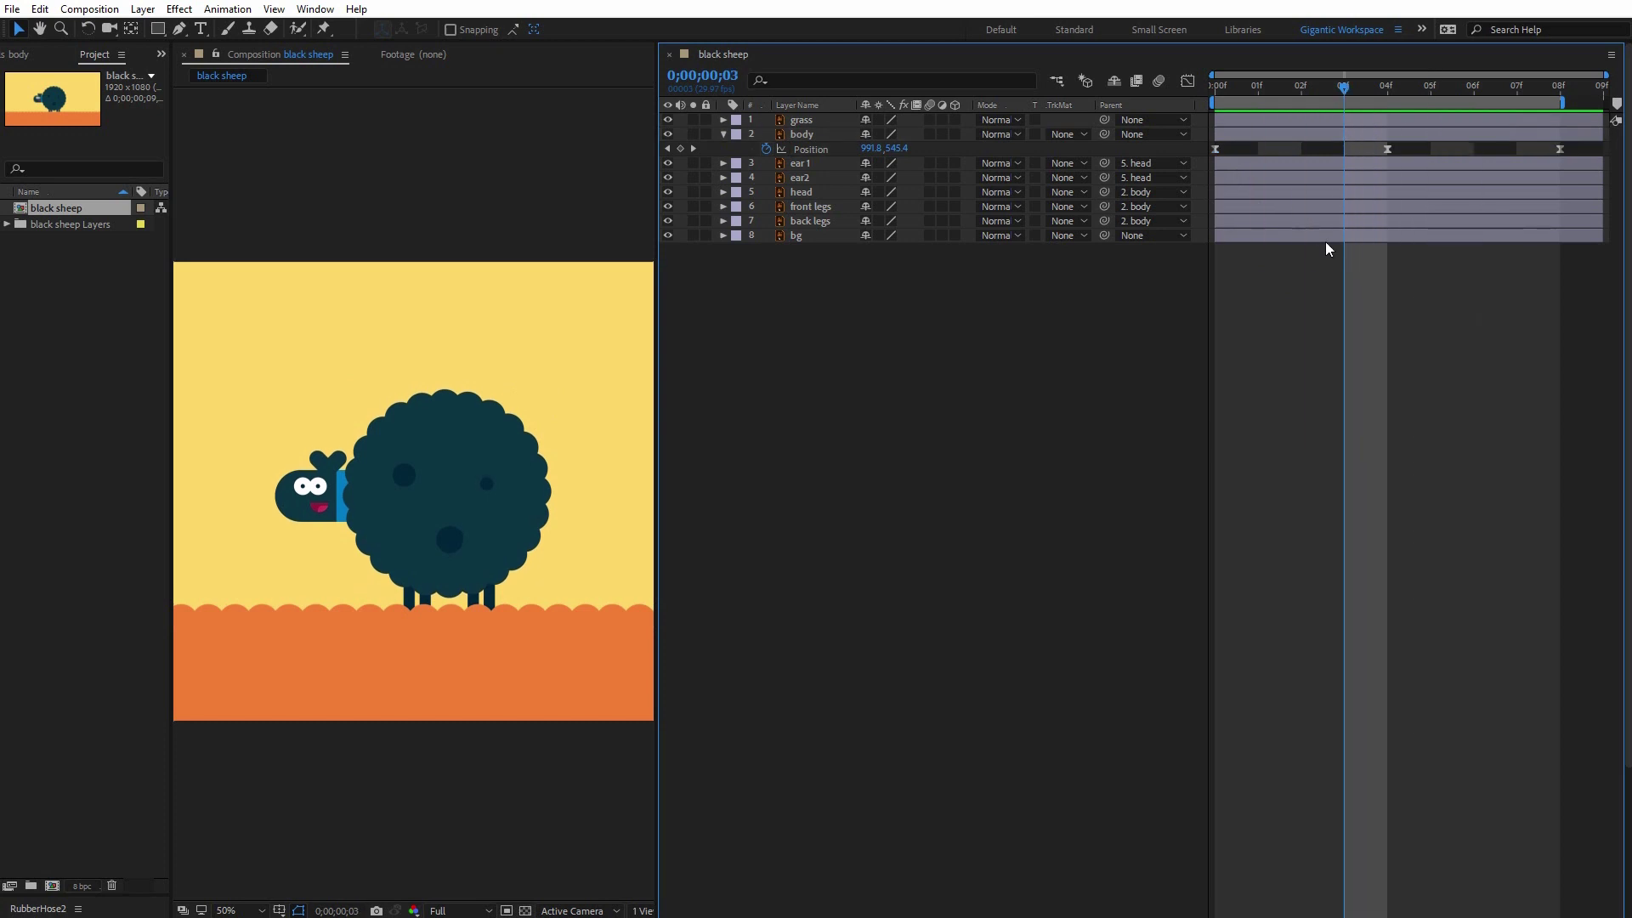
pyautogui.press('pageup')
pyautogui.press('s')
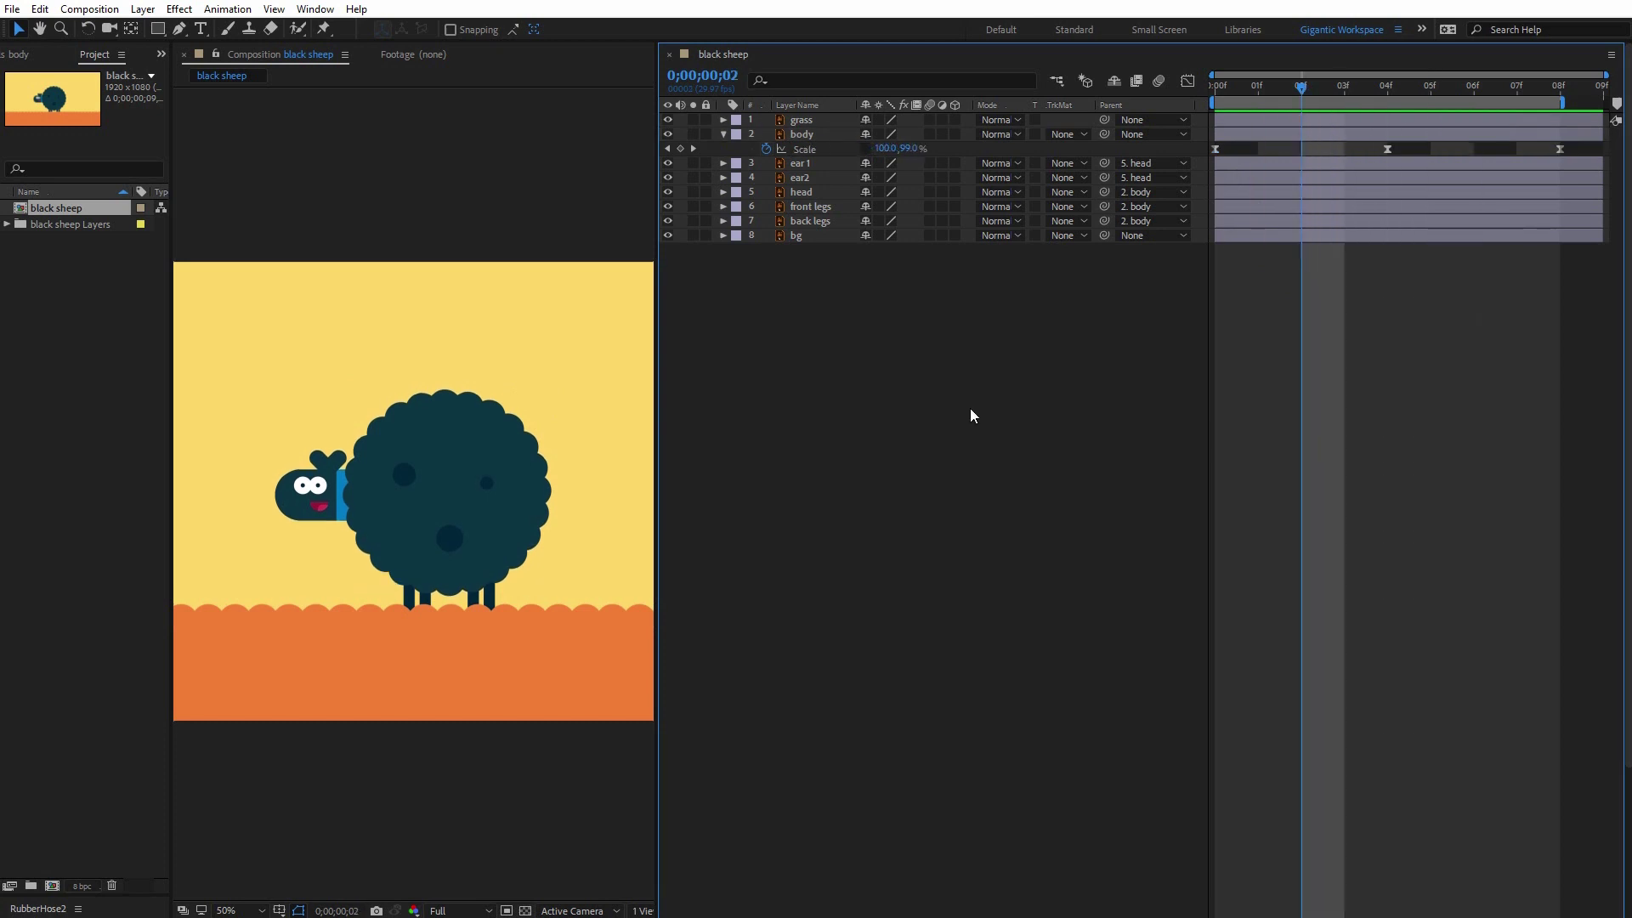
# - Keyframe ear 1's Rotation at -4° on frame 0
pyautogui.click(721, 135)
pyautogui.click(790, 134)
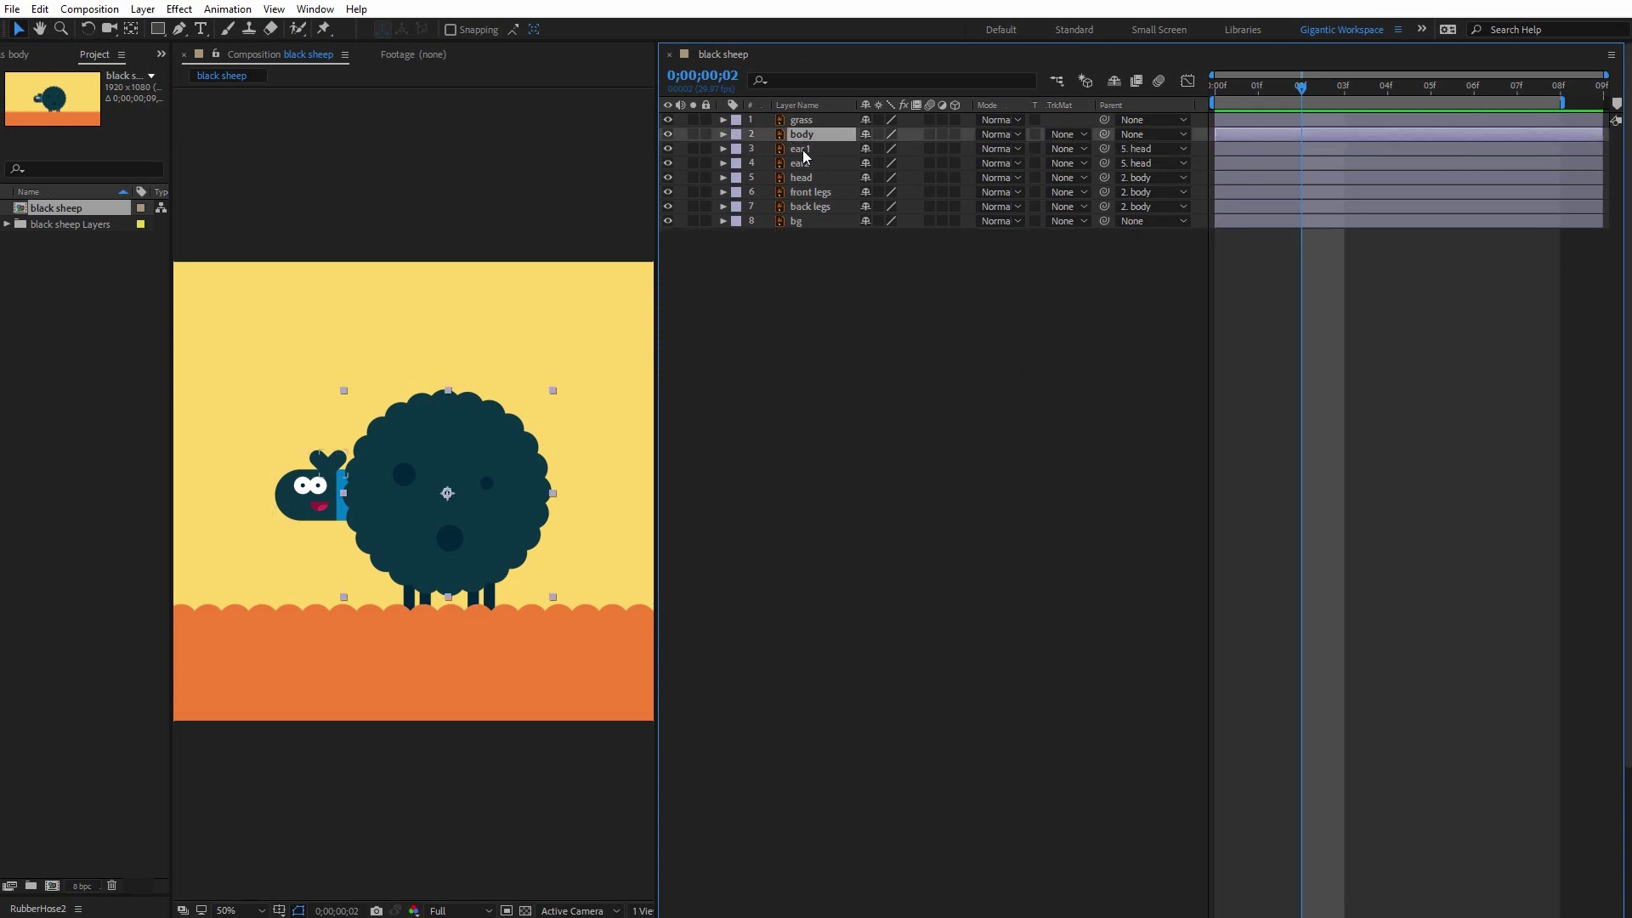
pyautogui.click(800, 147)
pyautogui.press('Home')
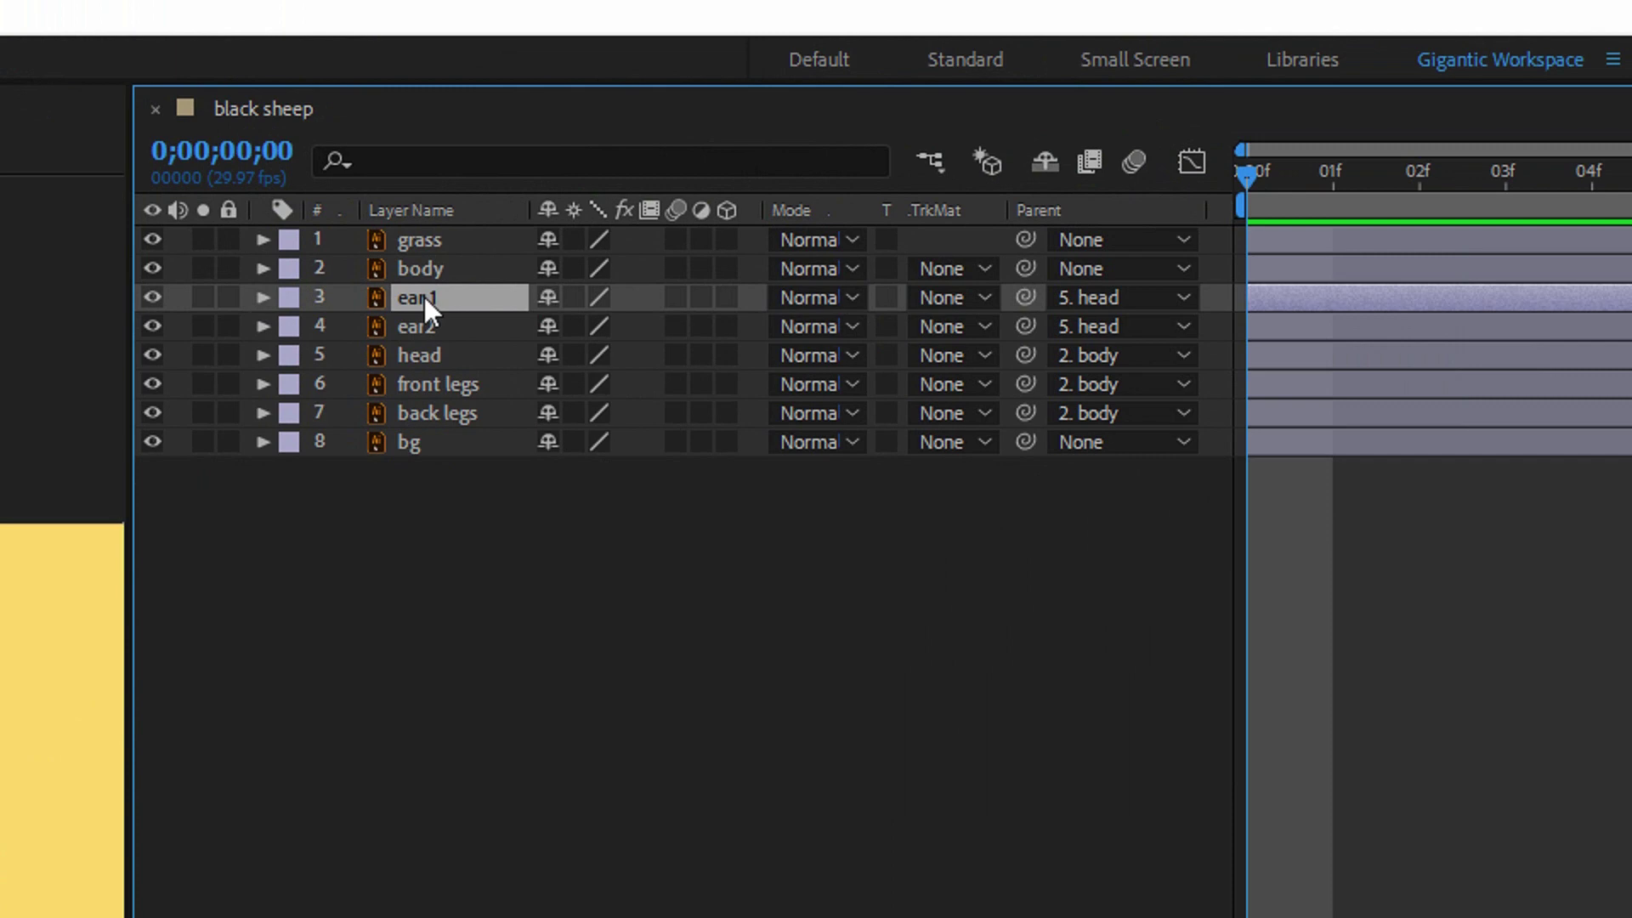
pyautogui.press('r')
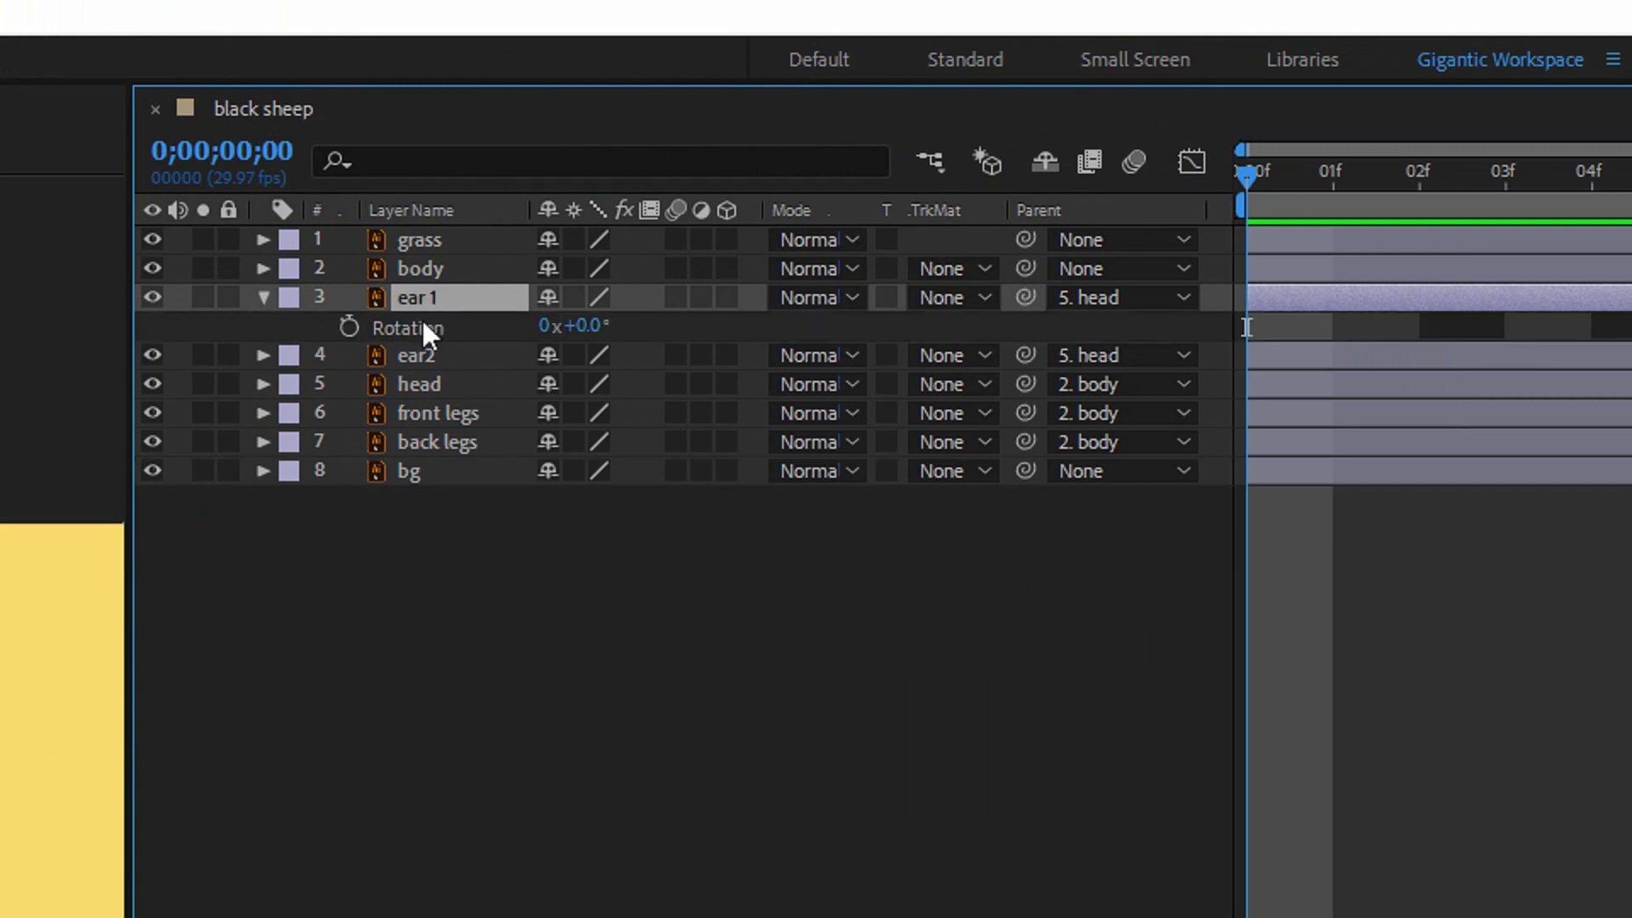
pyautogui.click(421, 328)
pyautogui.click(349, 326)
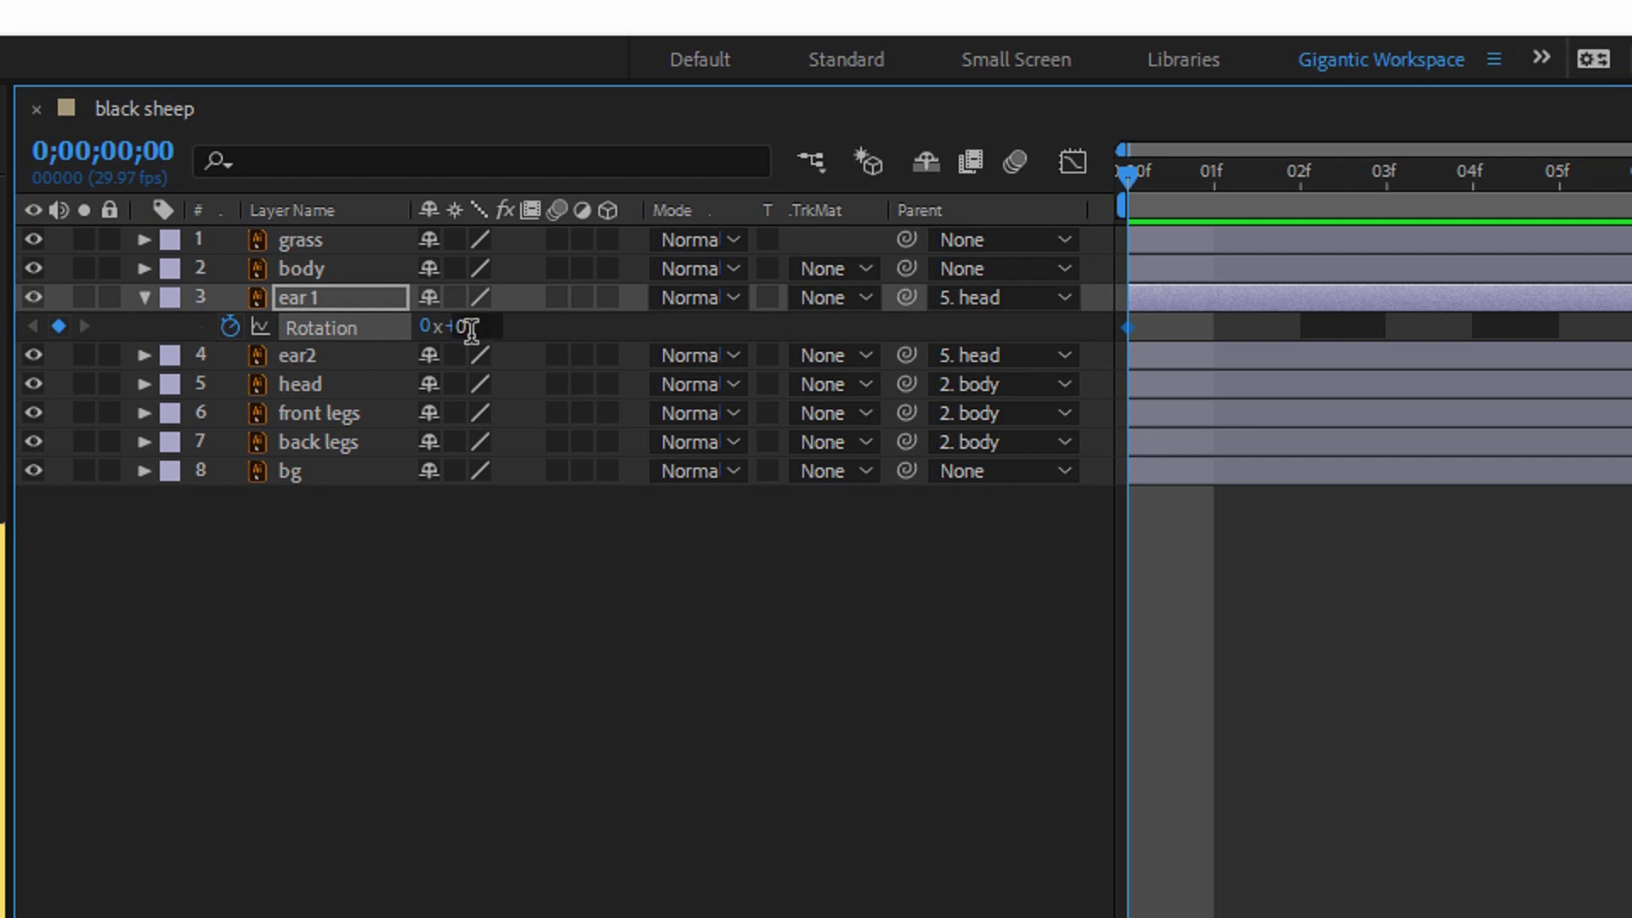
pyautogui.click(470, 328)
pyautogui.write('-4')
pyautogui.press('Return')
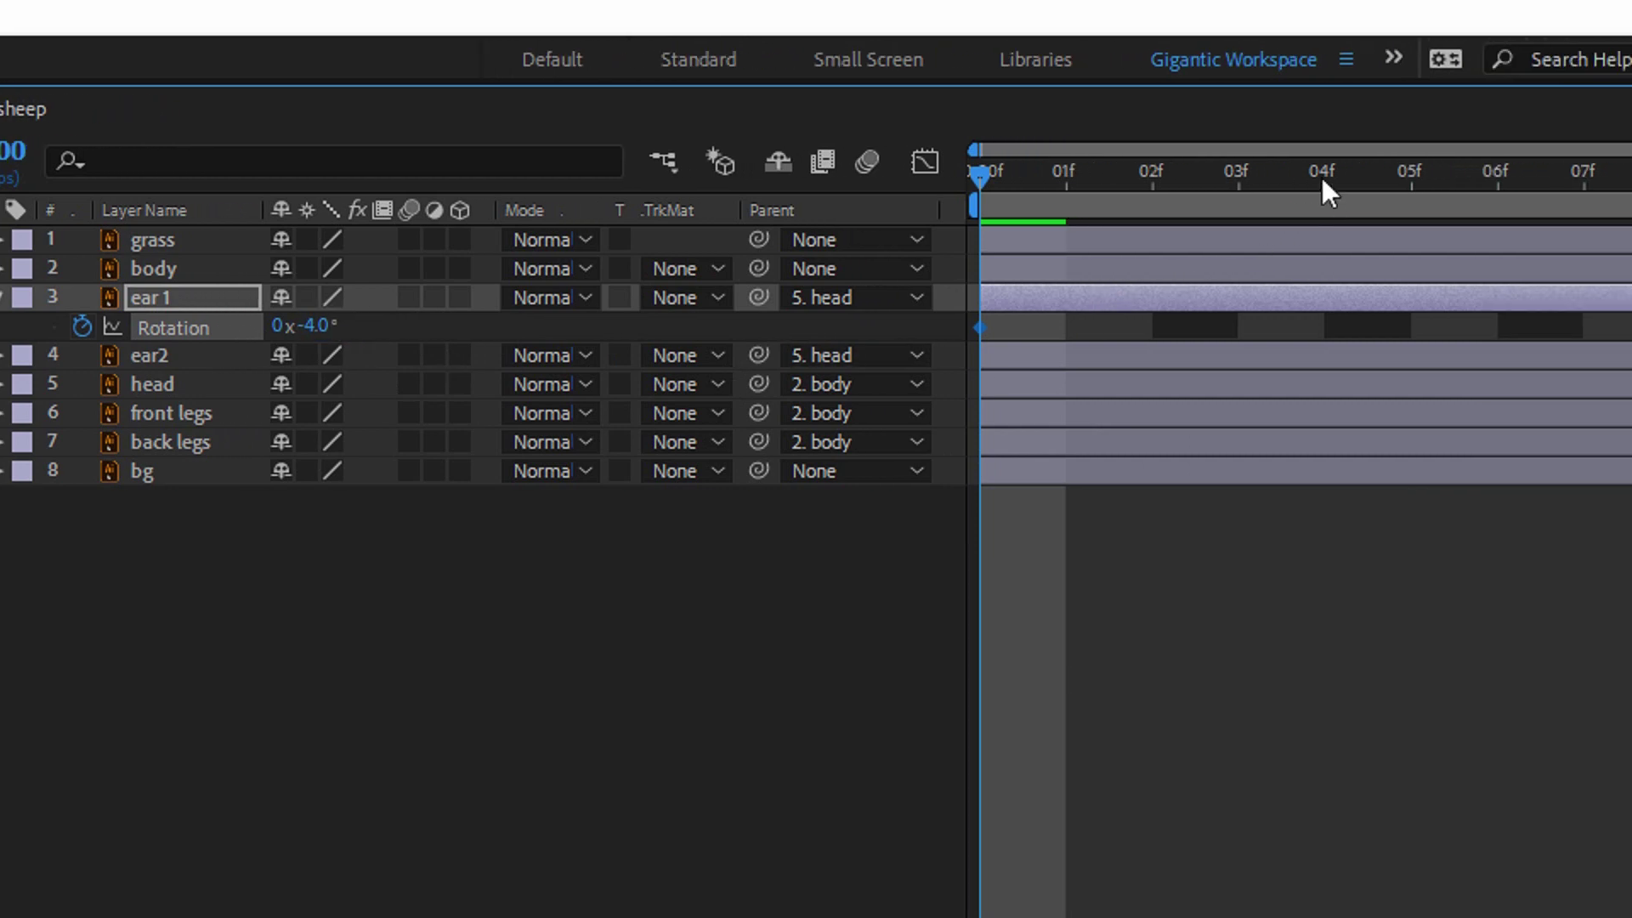
# - Set ear 1's Rotation to +4° at frame 4 and copy the -4° keyframe to frame 8
pyautogui.click(1468, 191)
pyautogui.click(289, 326)
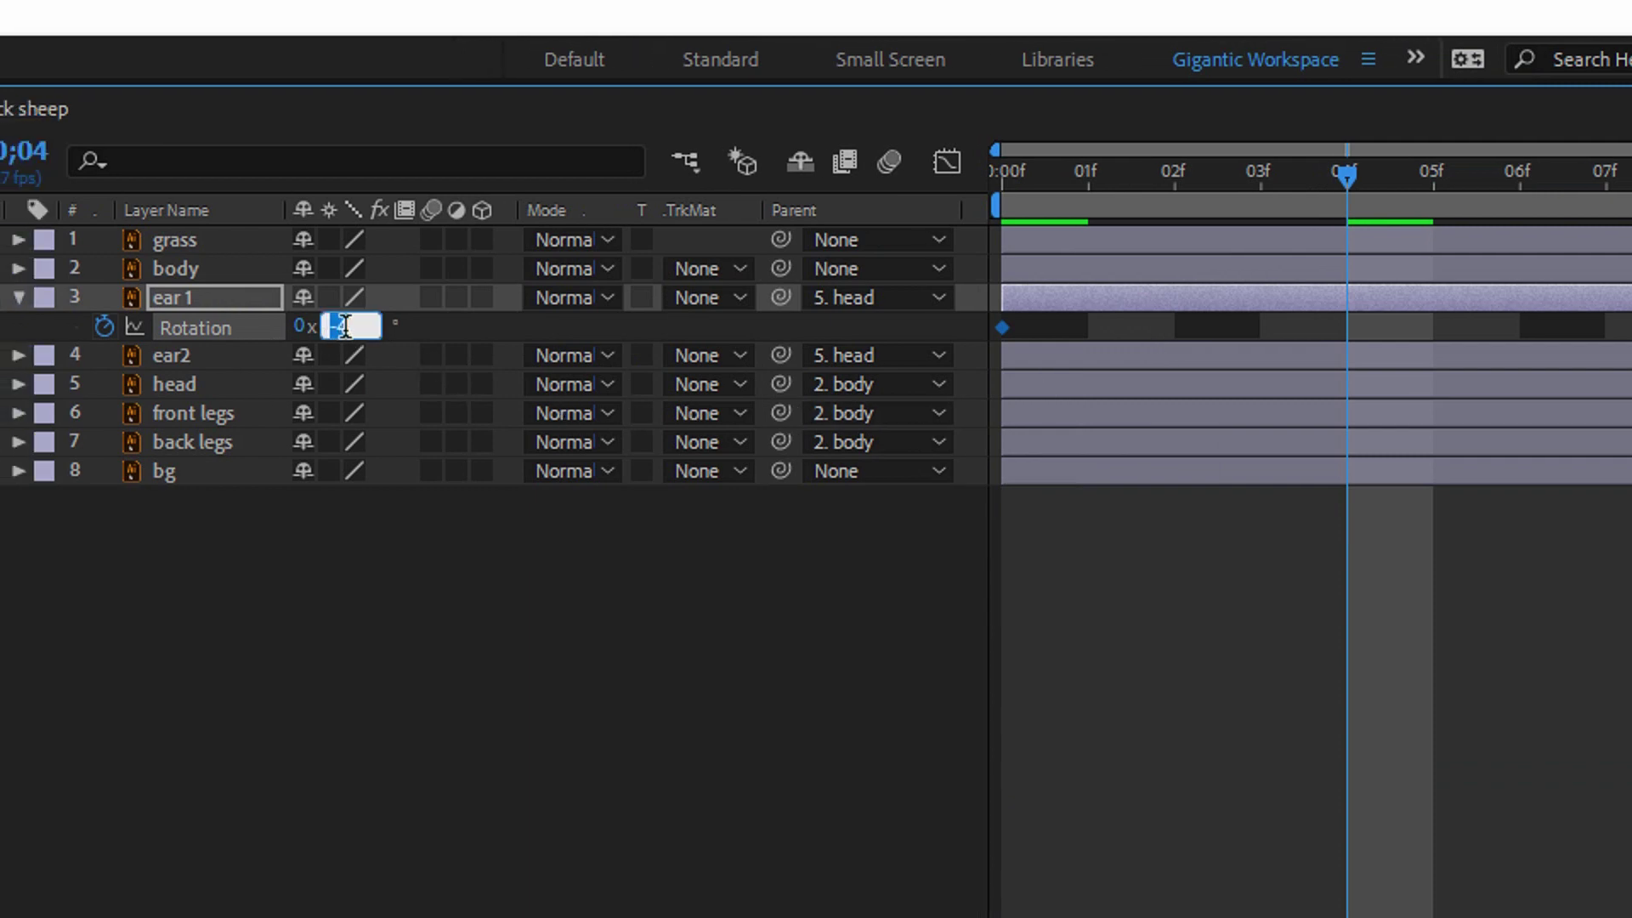
pyautogui.write('4')
pyautogui.press('Return')
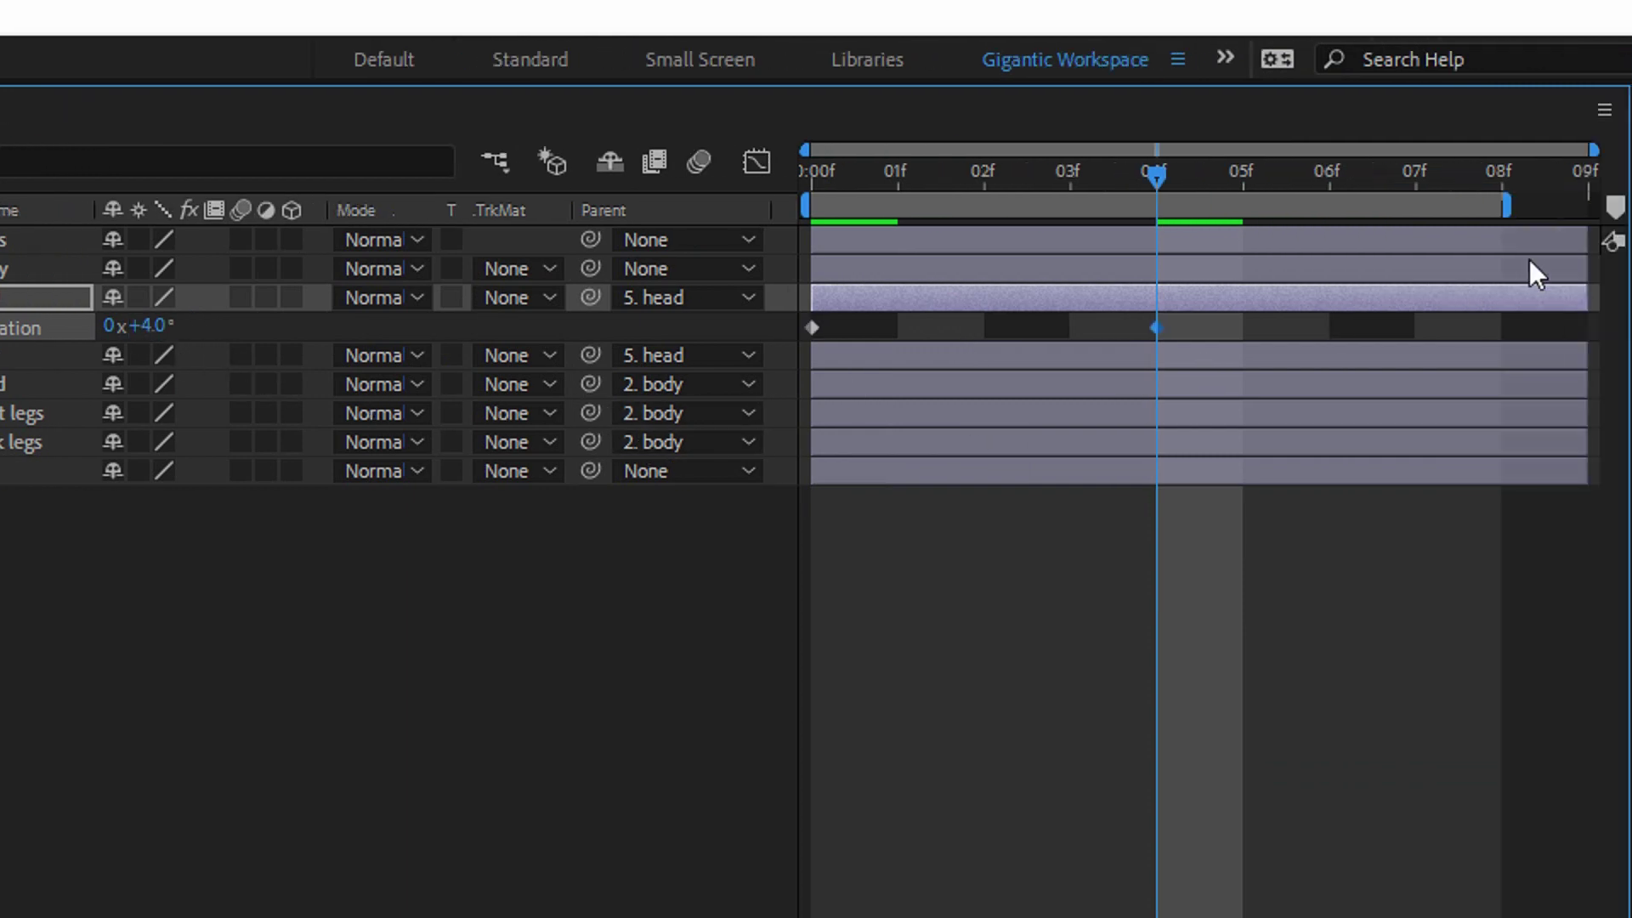
pyautogui.click(1489, 200)
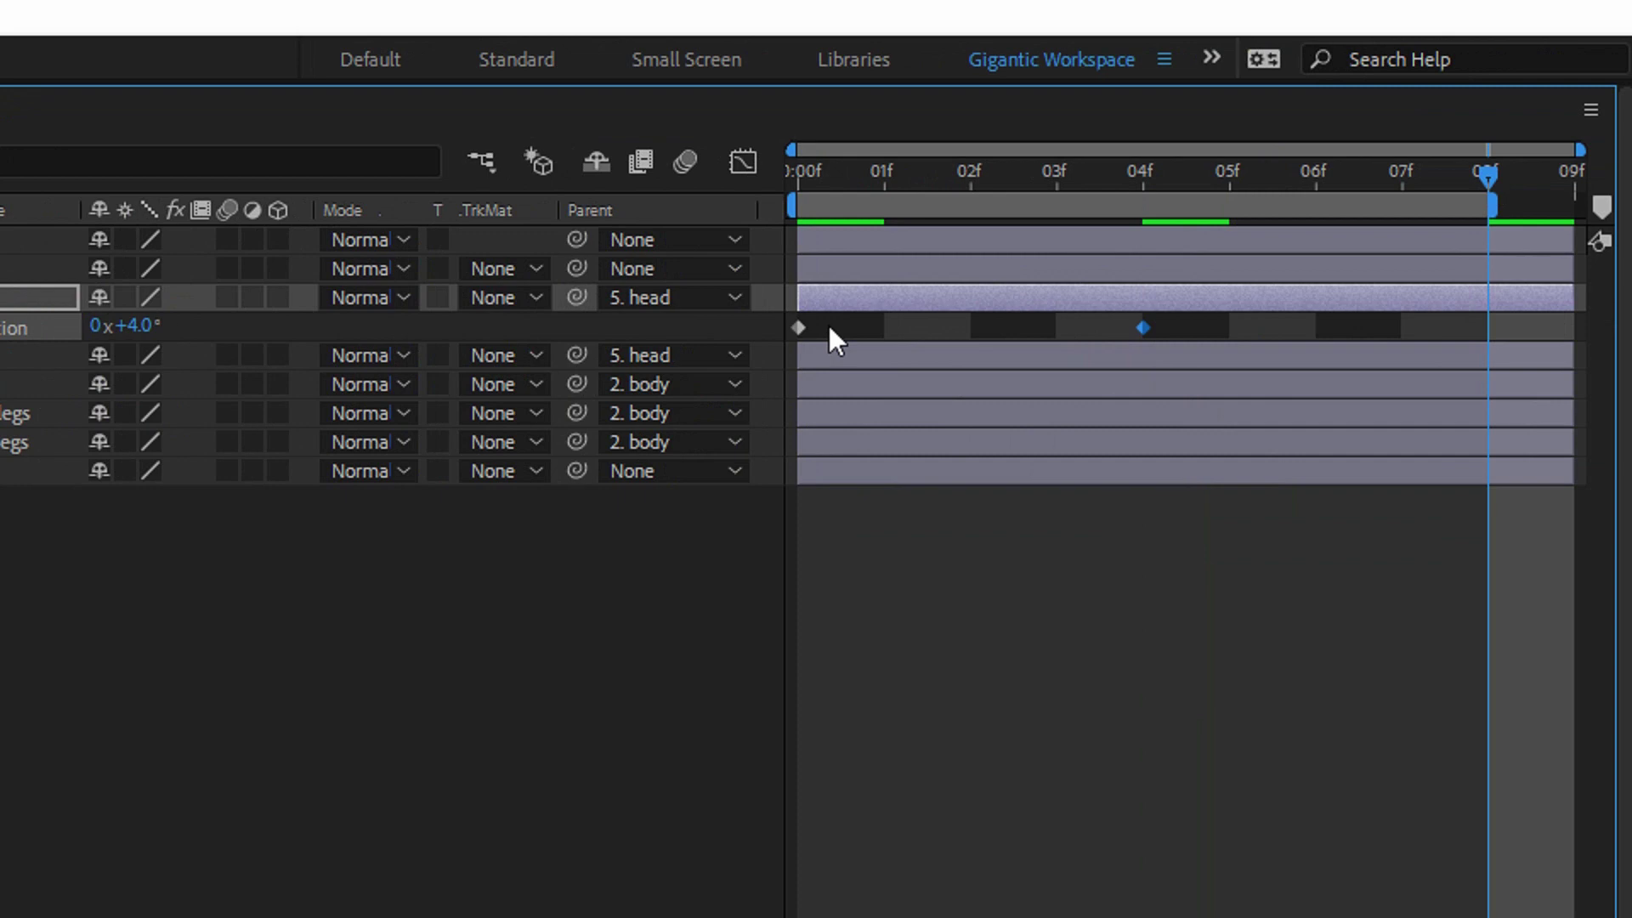
pyautogui.click(801, 330)
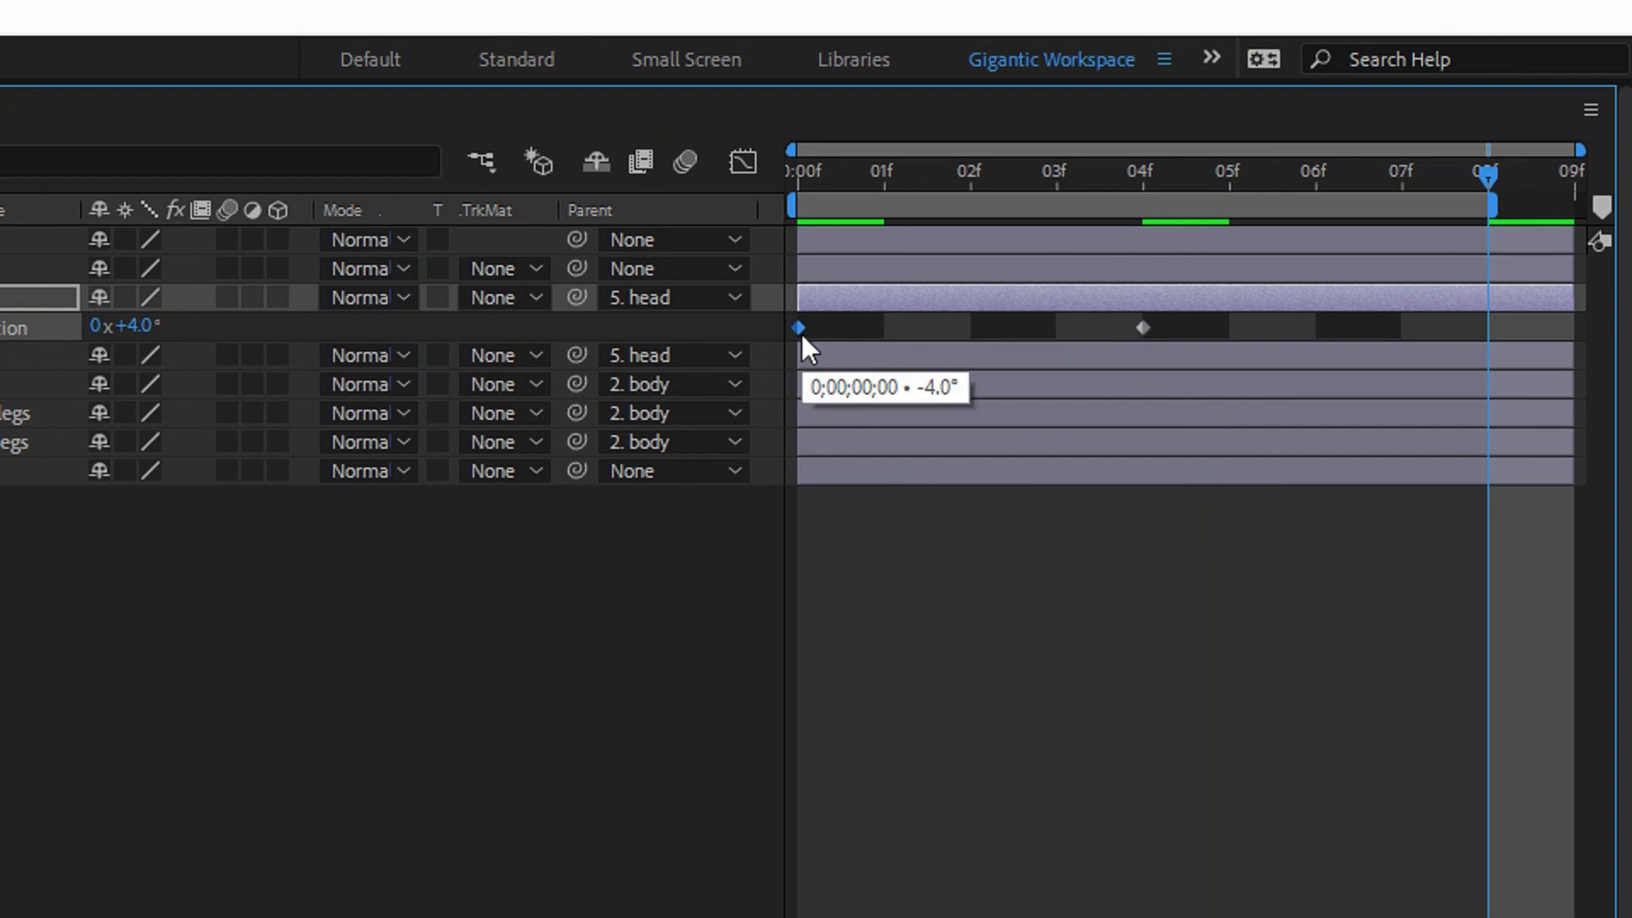
pyautogui.hotkey('ctrl', 'v')
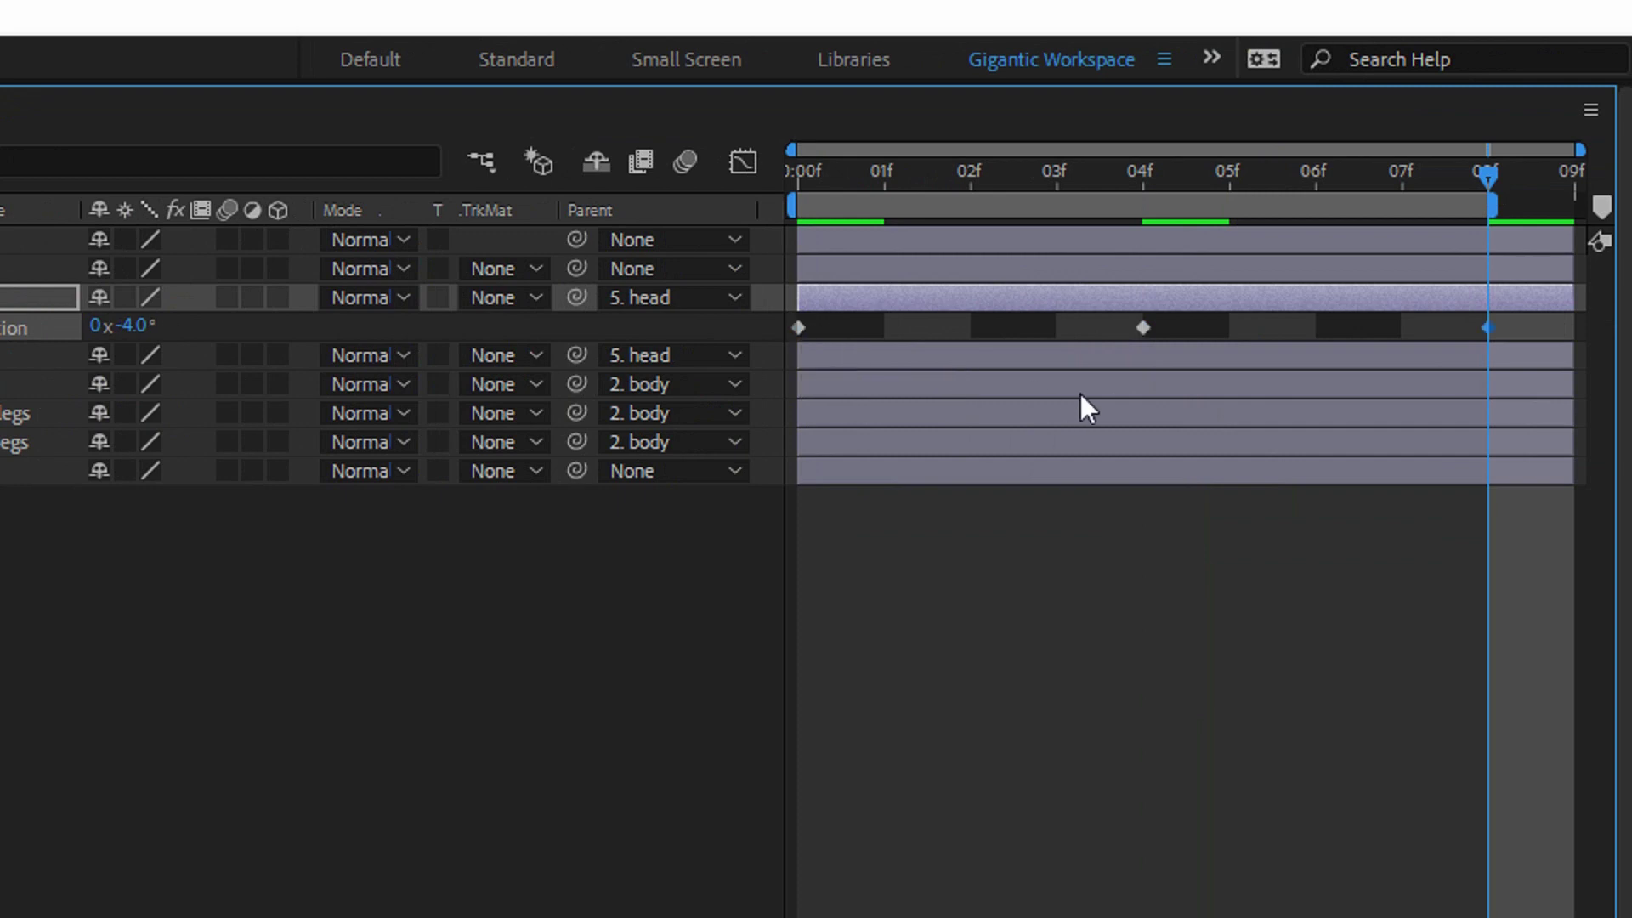
# - Set ear2's Rotation to +4° at frame 0
pyautogui.click(788, 175)
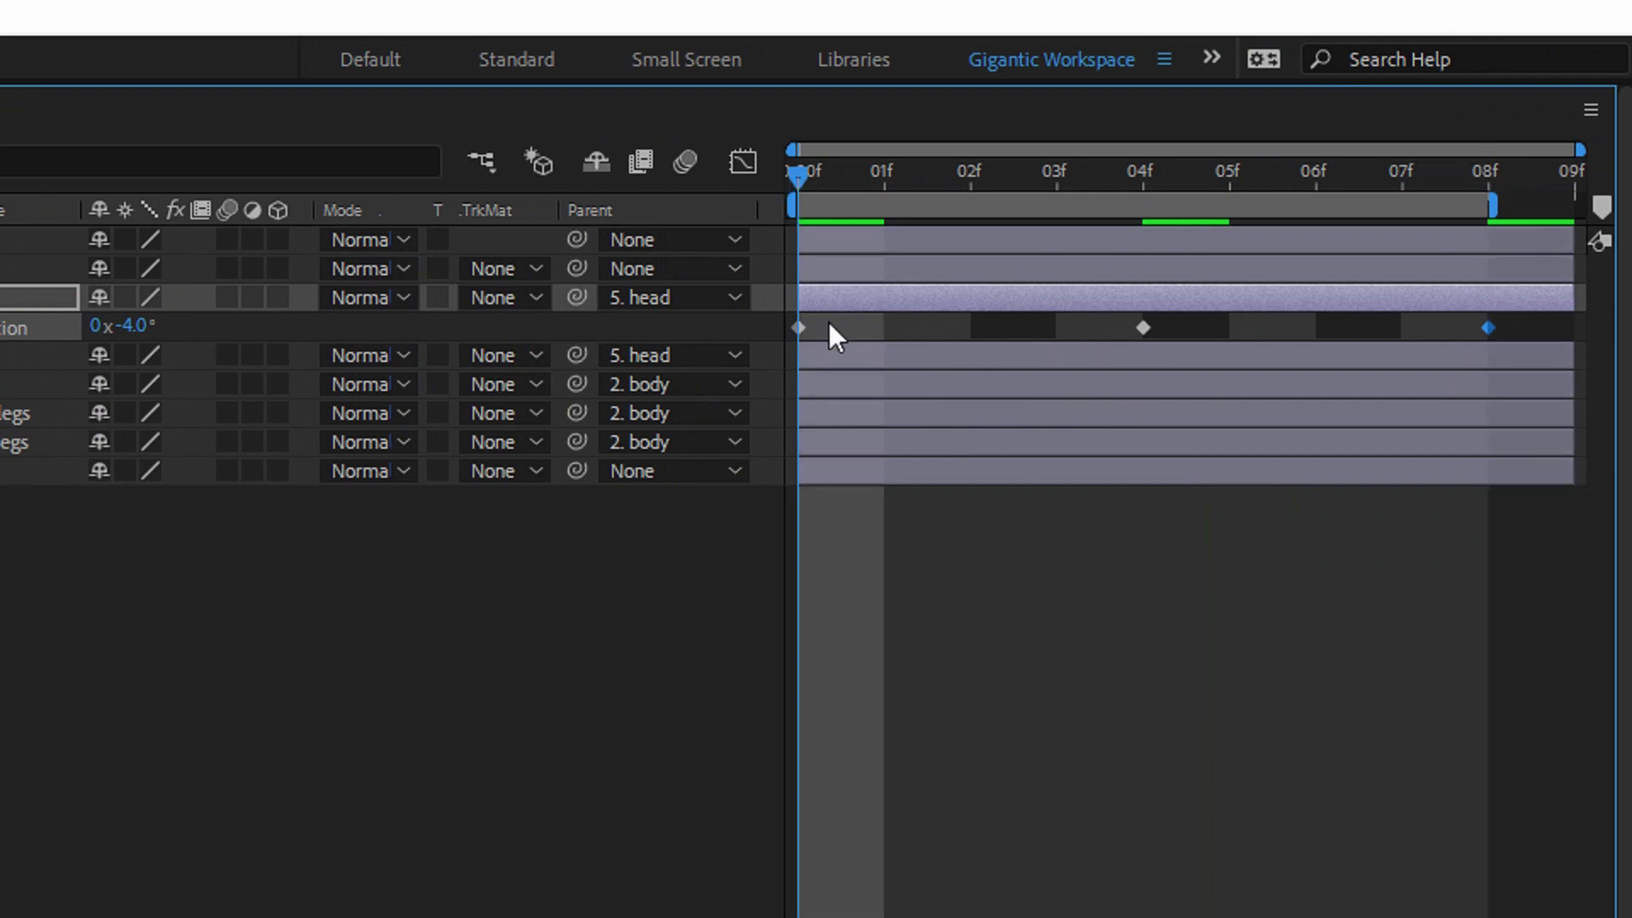
pyautogui.click(824, 356)
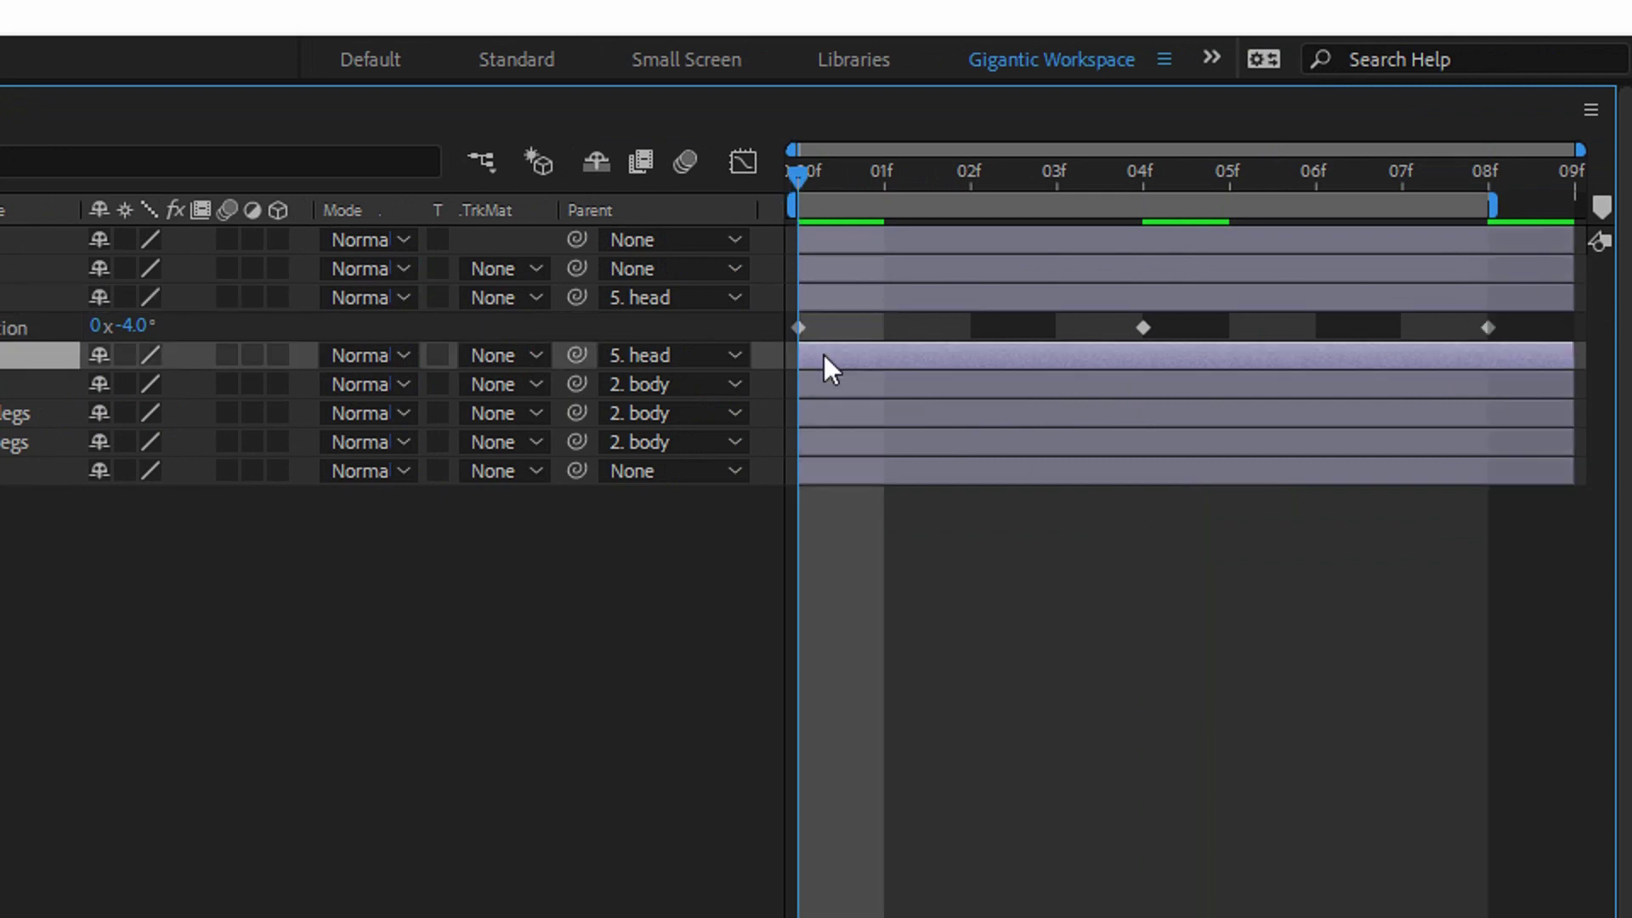
pyautogui.press('r')
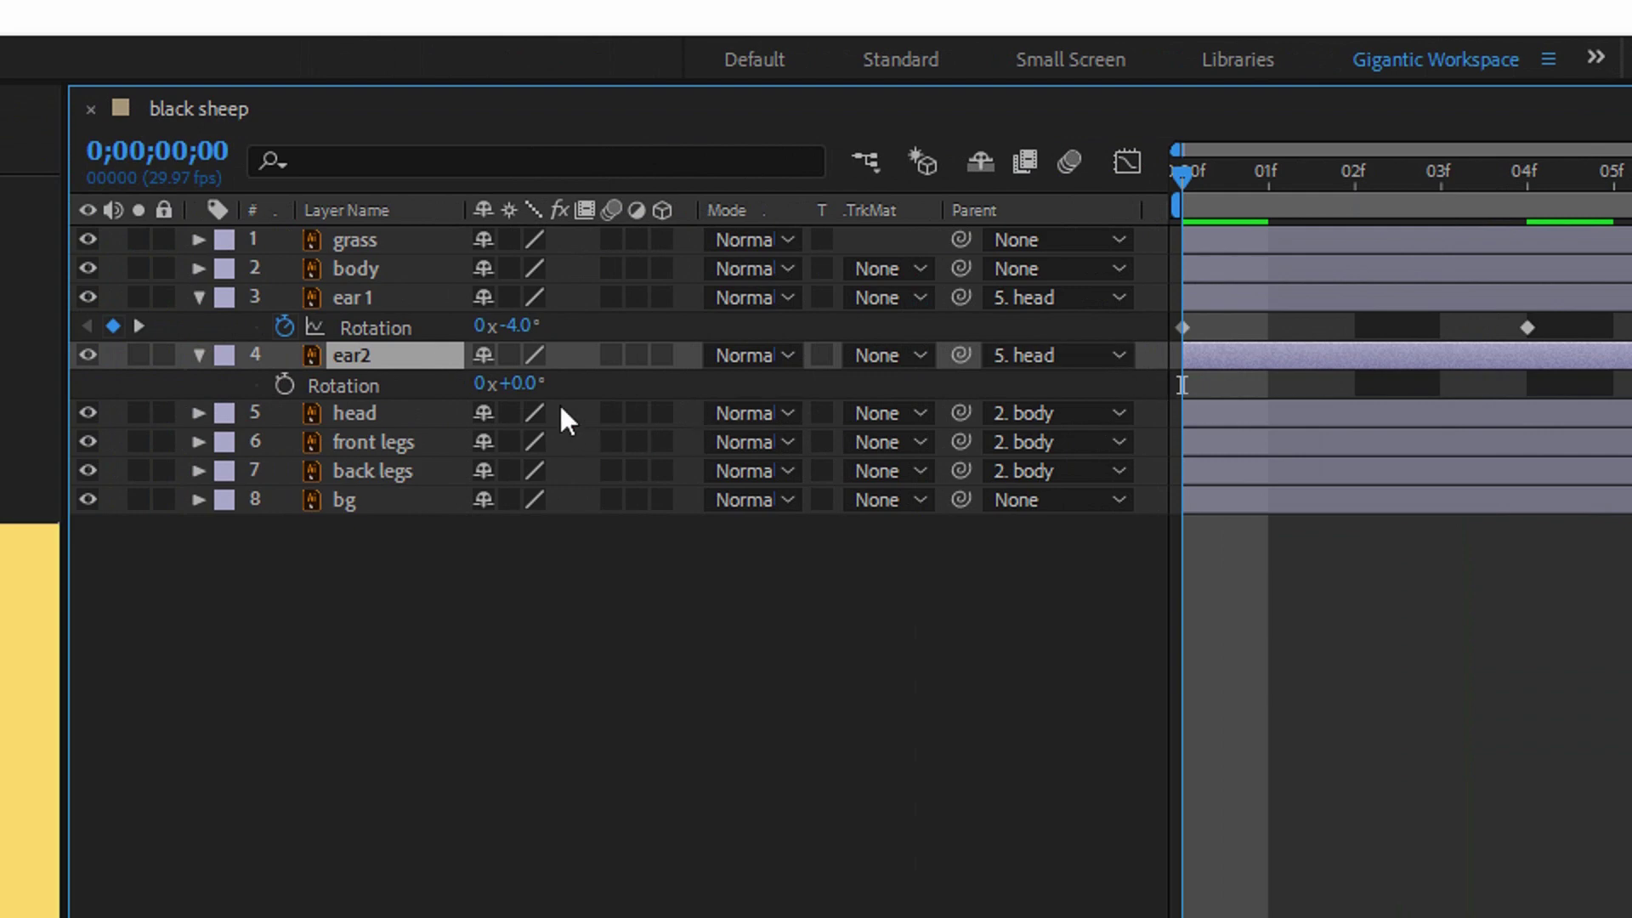
pyautogui.click(527, 383)
pyautogui.write('4')
pyautogui.press('Return')
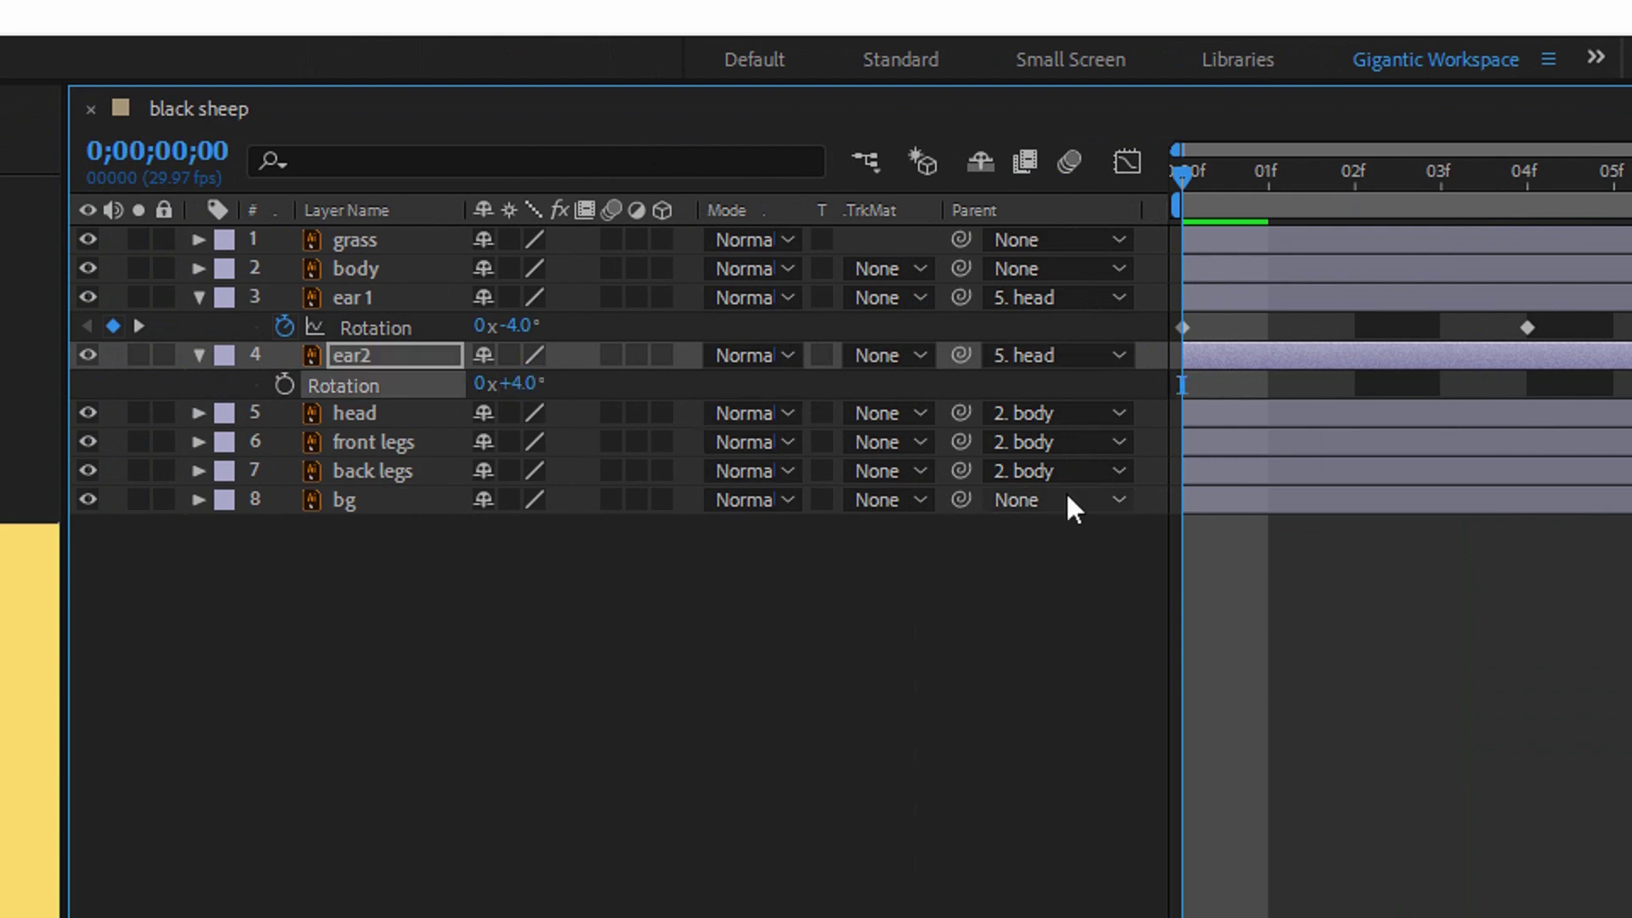
# - Keyframe ear2's Rotation at -4° on frame 4 and +4° on frame 0
pyautogui.click(1416, 177)
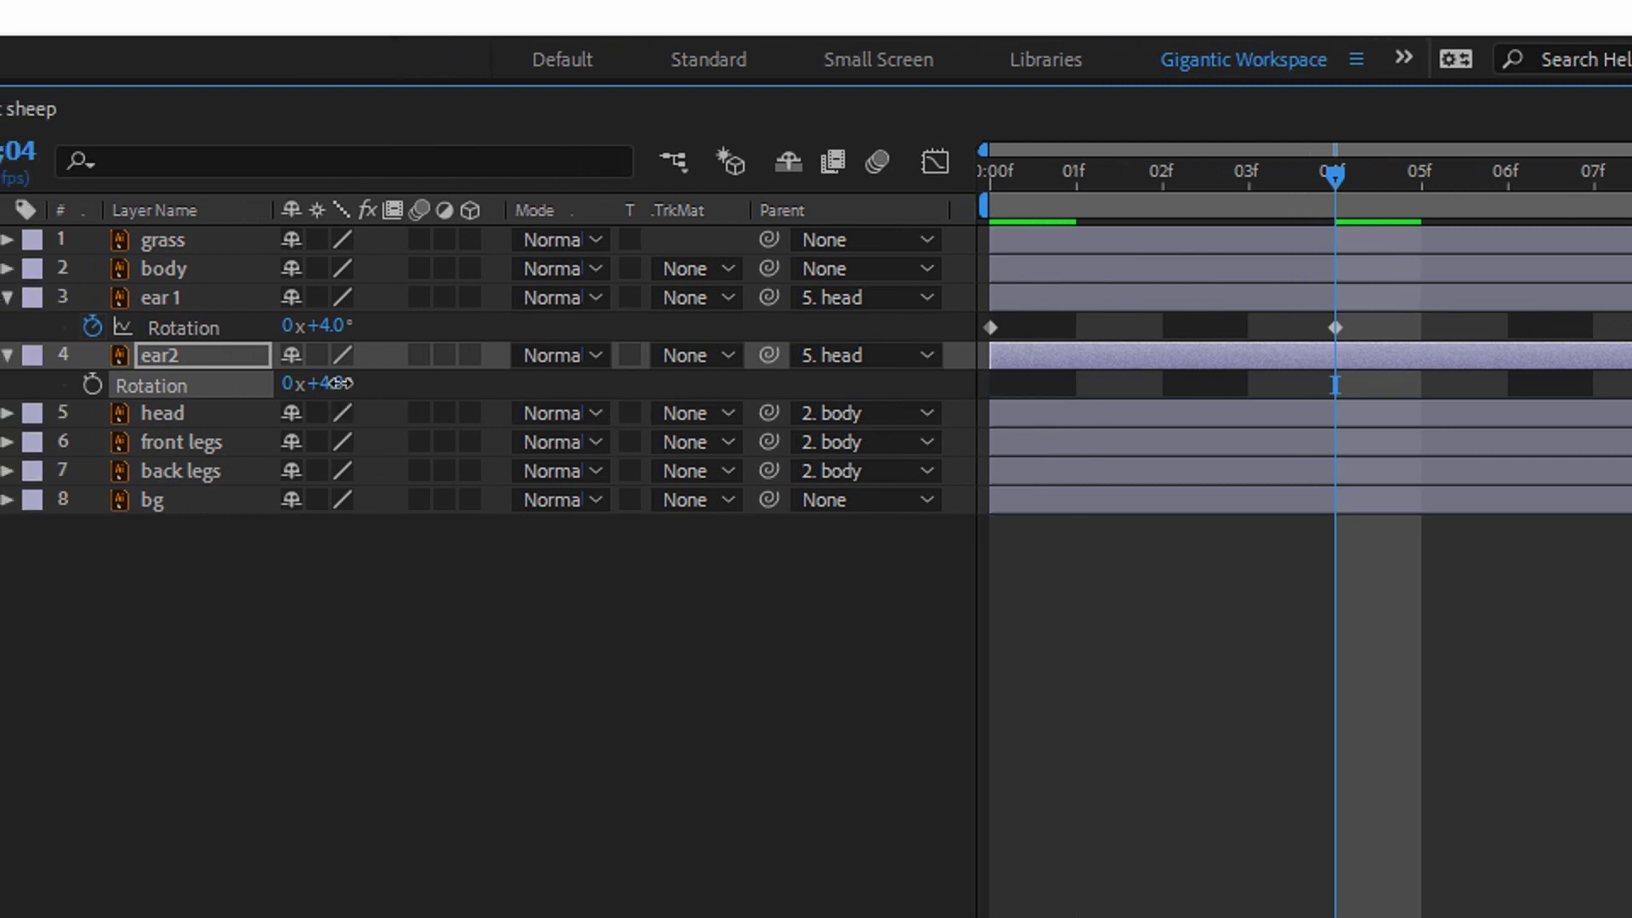
pyautogui.click(219, 384)
pyautogui.write('-4')
pyautogui.press('Return')
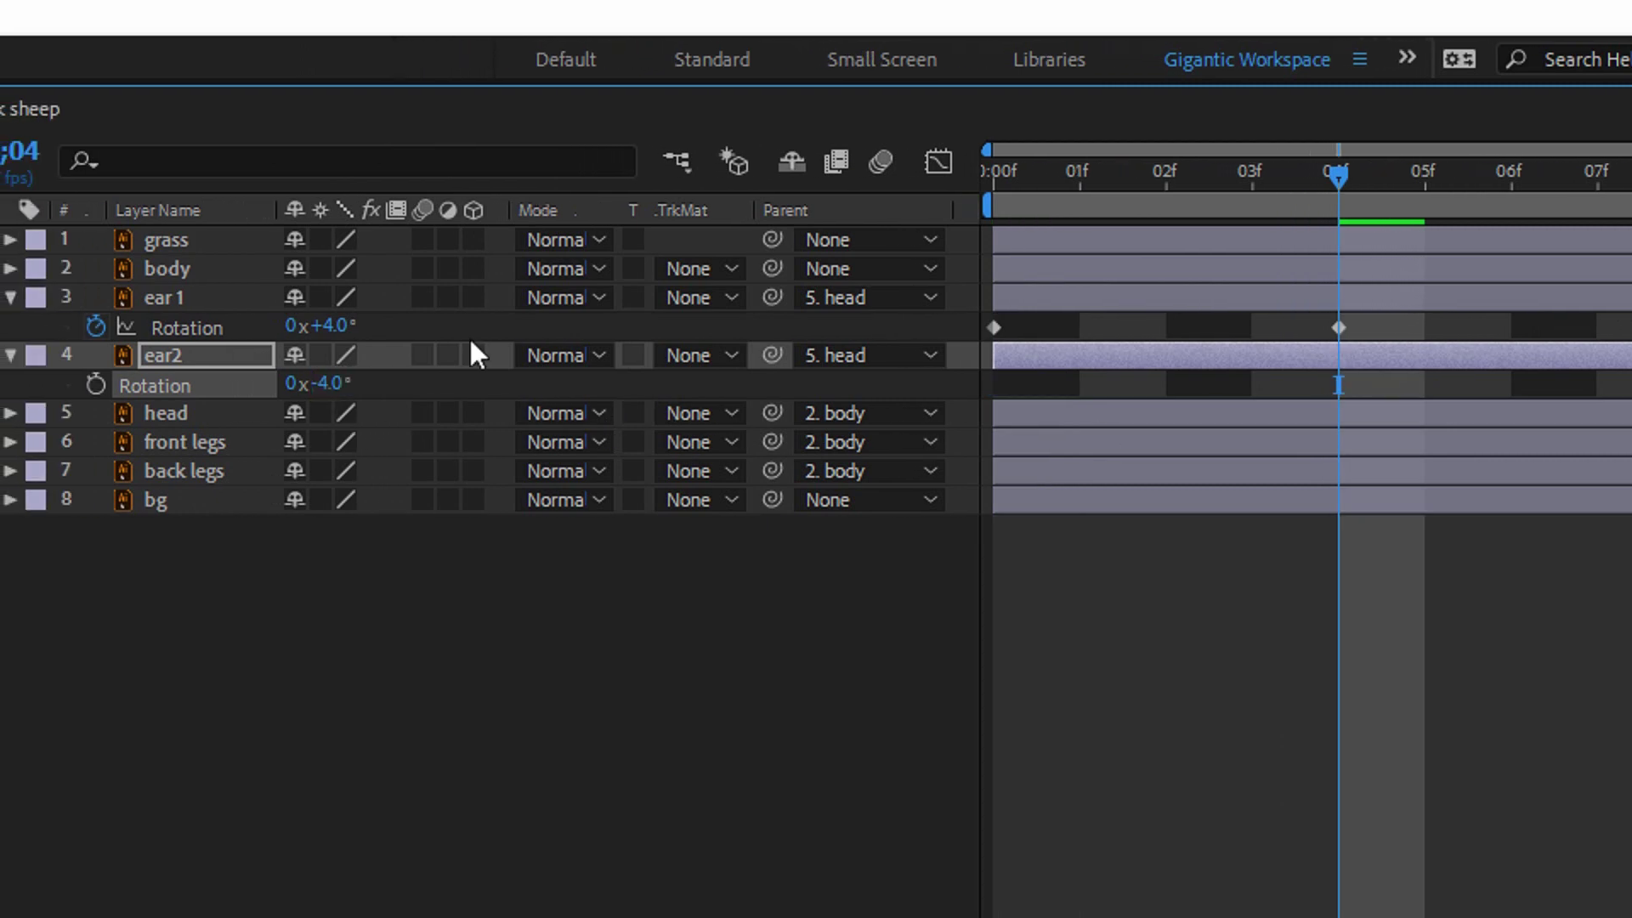
pyautogui.click(95, 385)
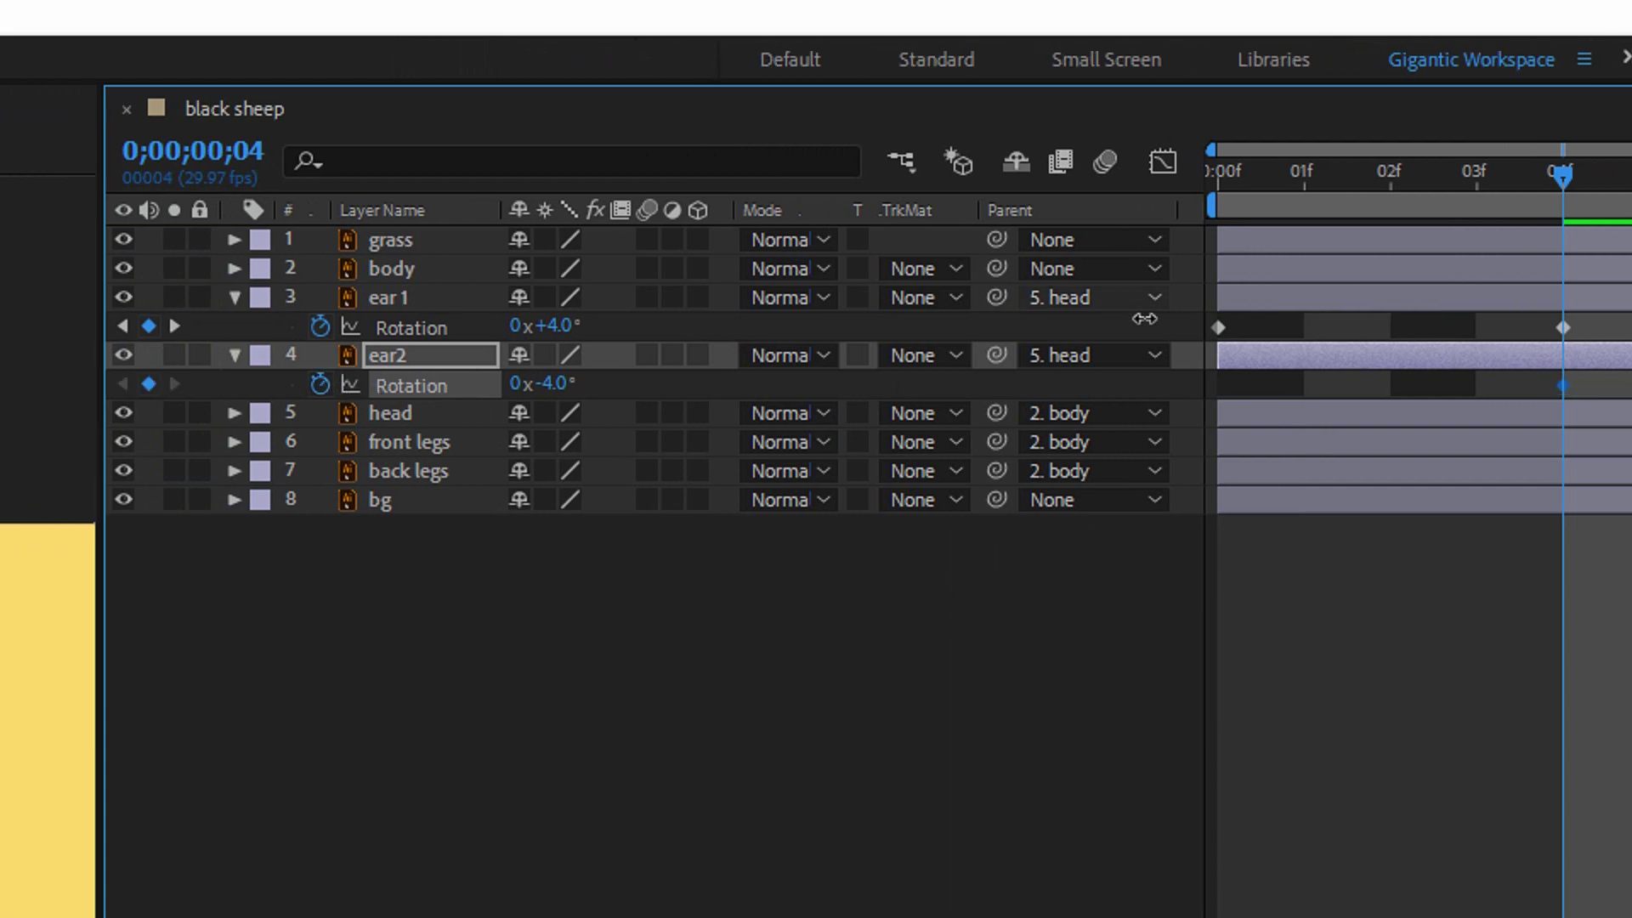
pyautogui.click(1219, 174)
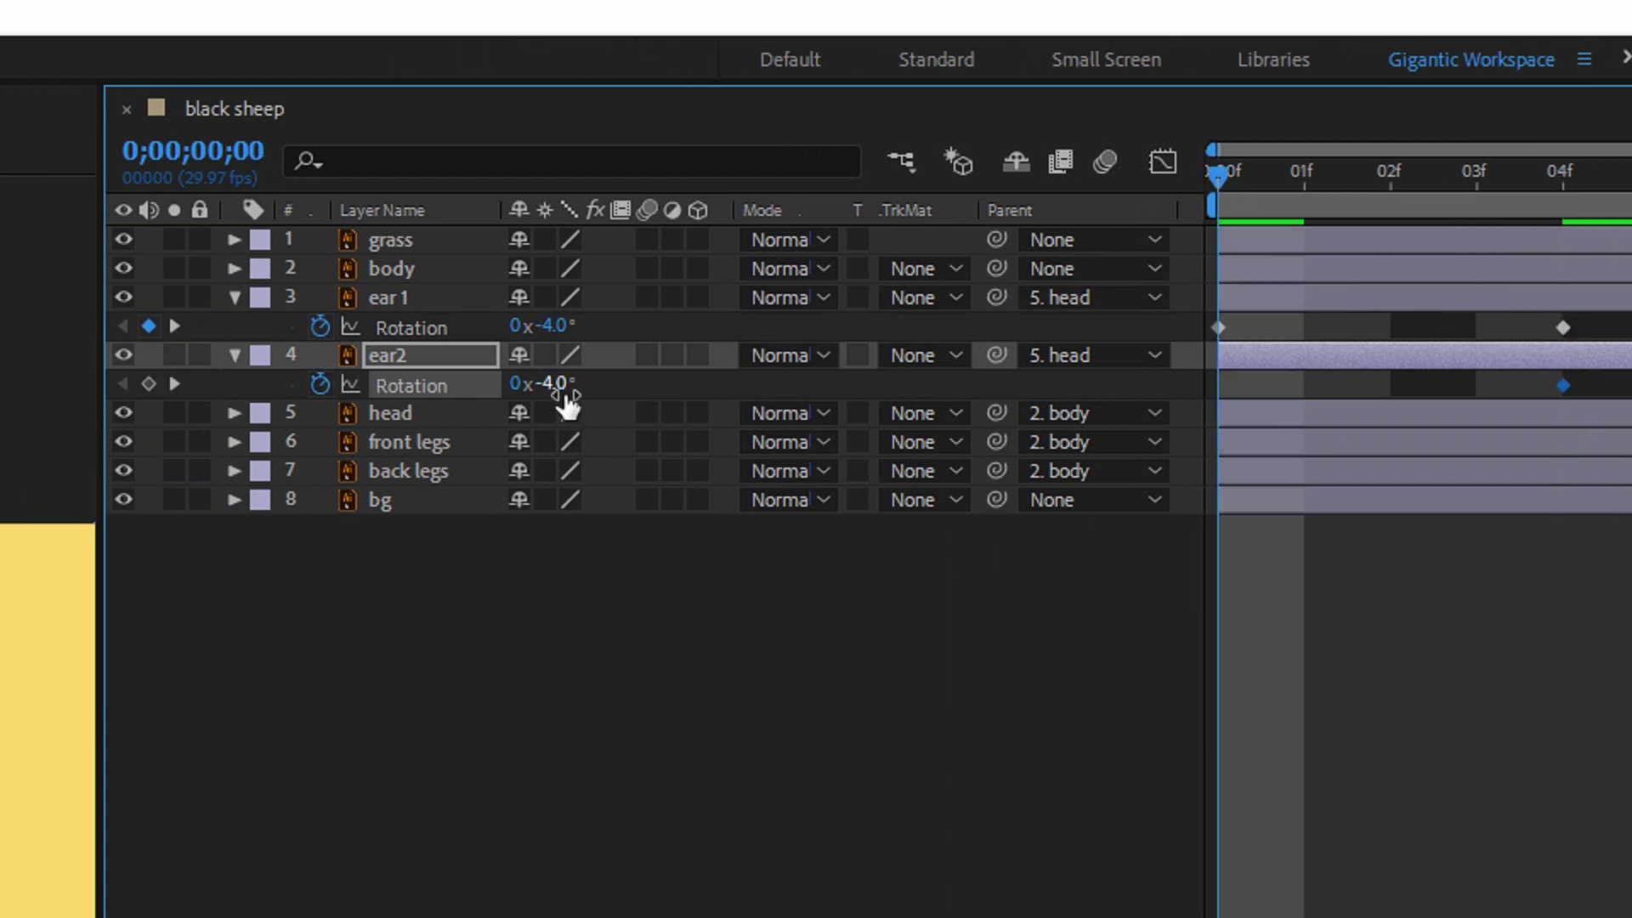
pyautogui.click(555, 387)
pyautogui.press('Return')
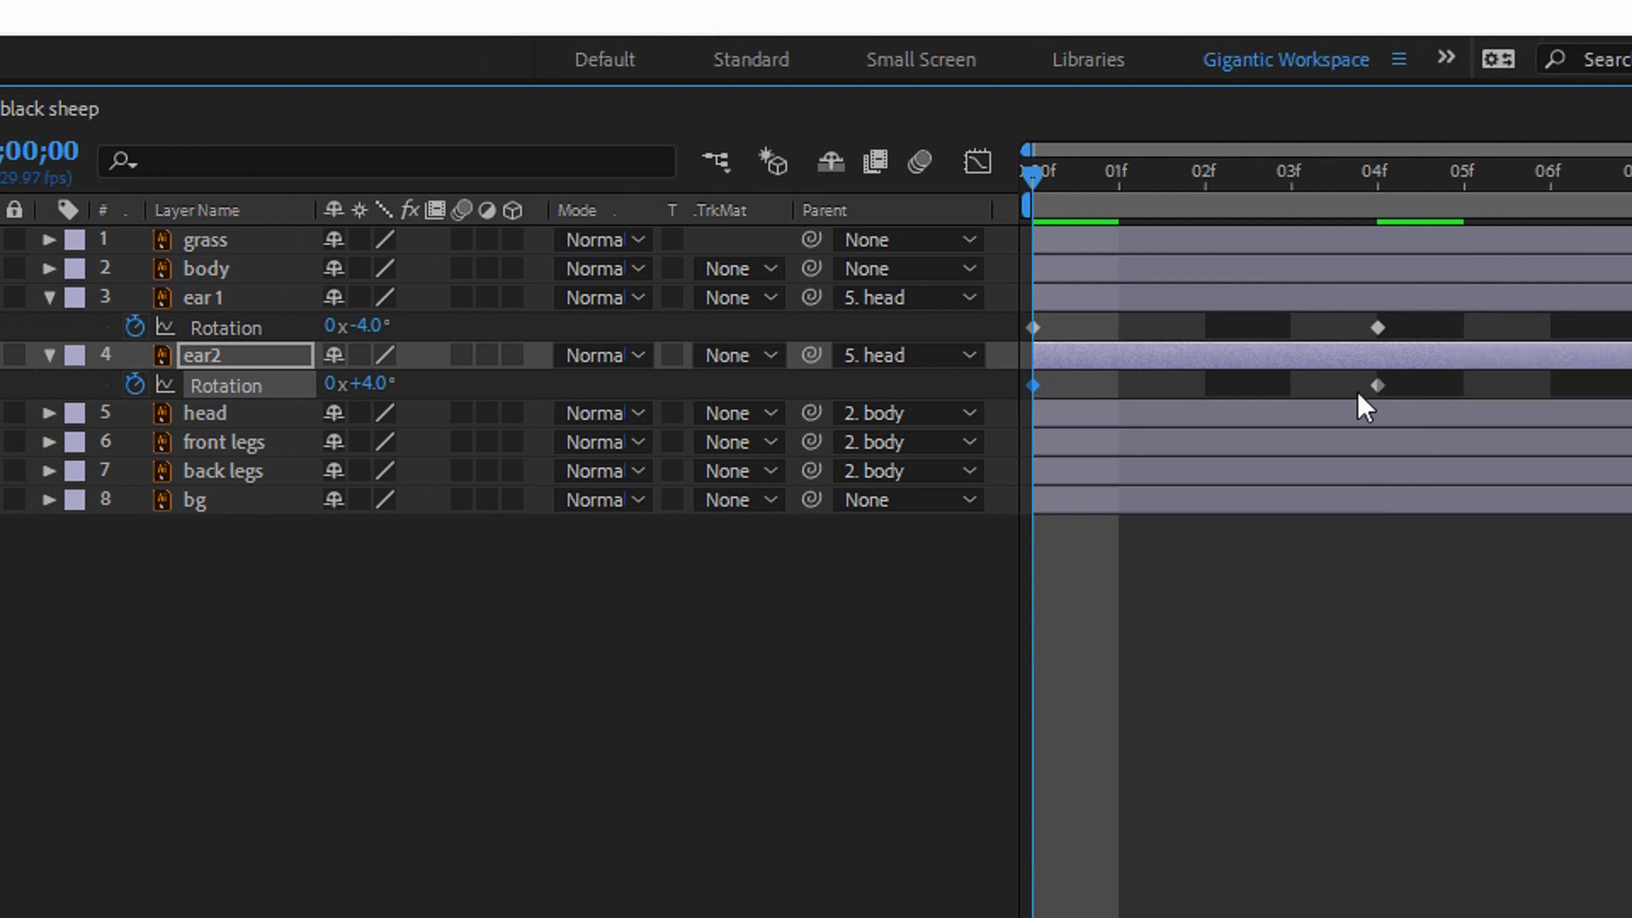
# - Add ear2's +4° keyframe at frame 8 and Easy Ease all six ear keyframes
pyautogui.click(1278, 170)
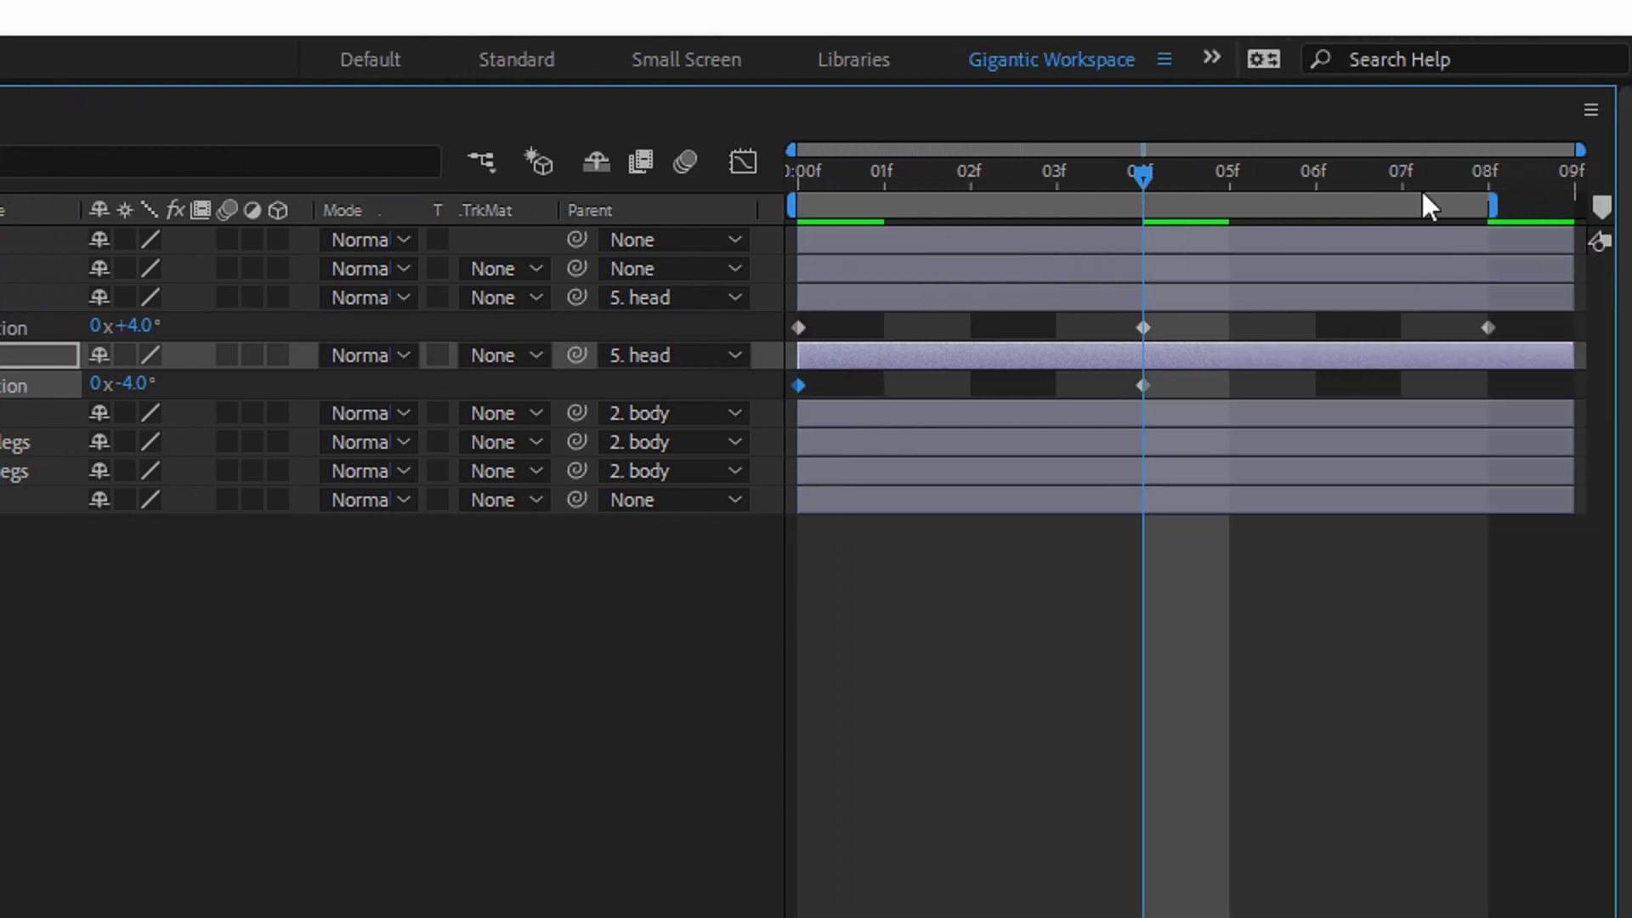
pyautogui.click(1493, 170)
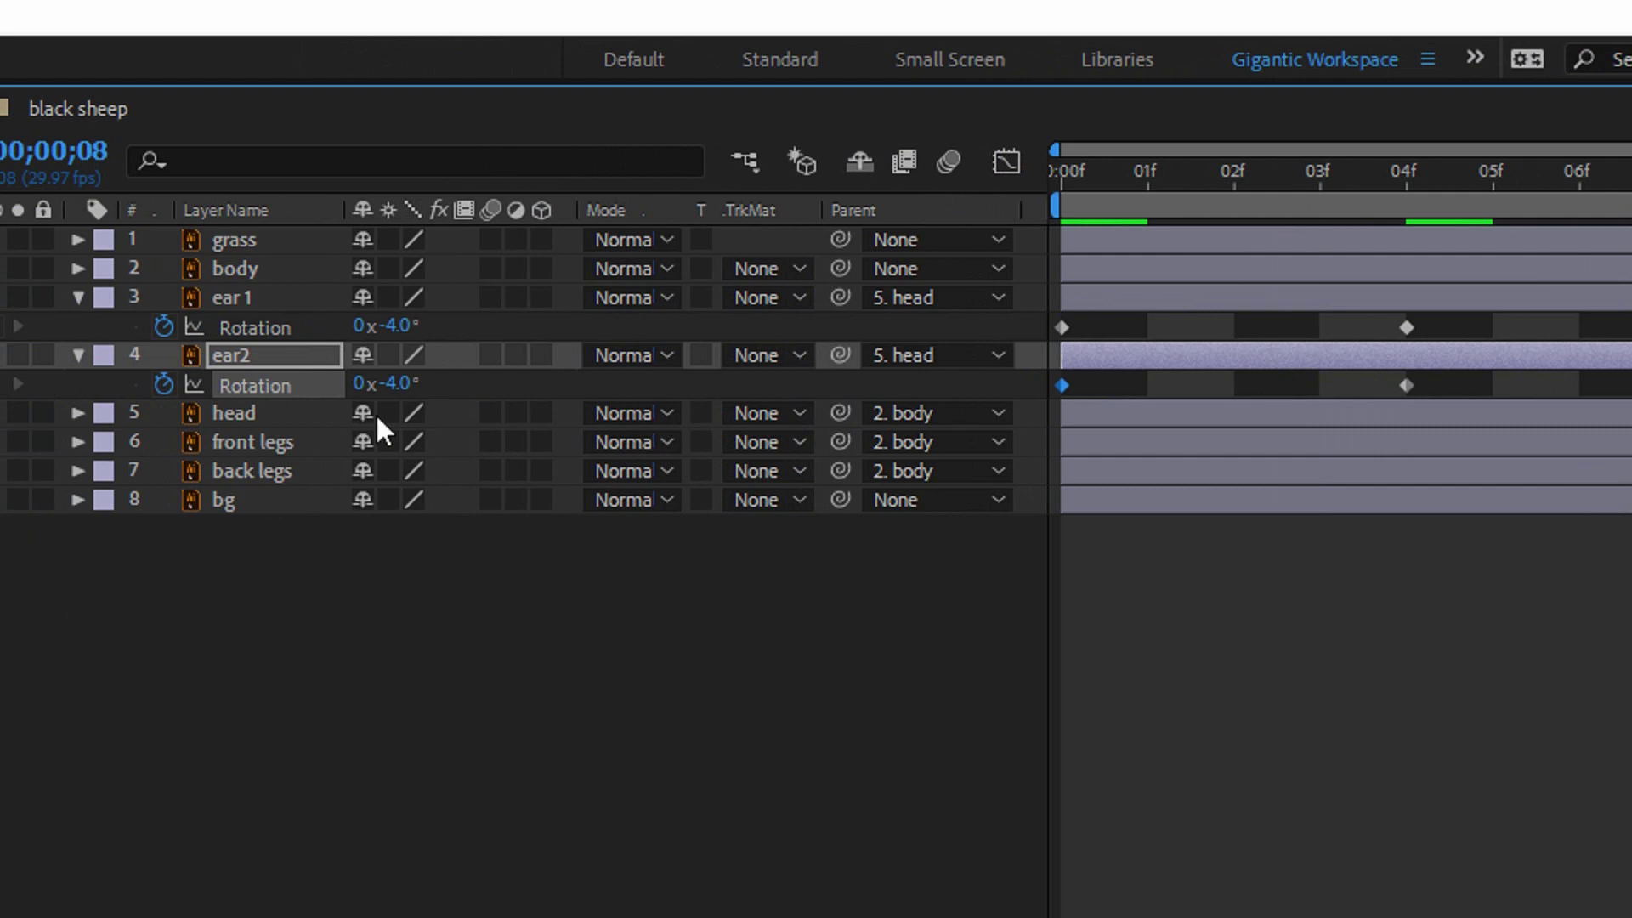
pyautogui.write('4')
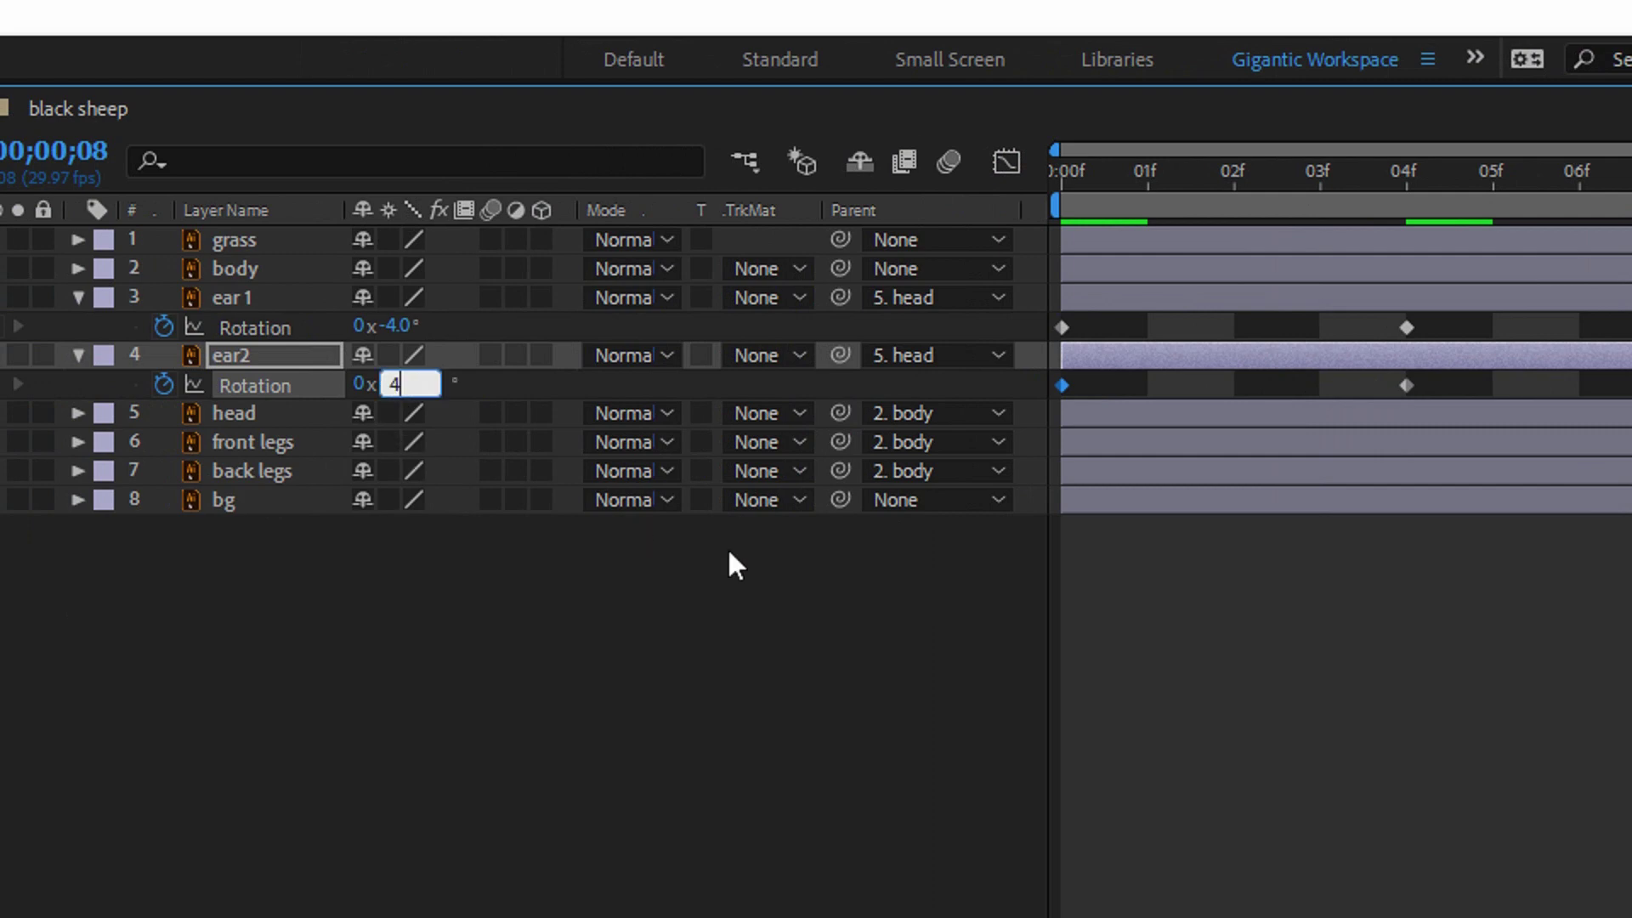
pyautogui.press('Return')
pyautogui.moveTo(1519, 325); pyautogui.dragTo(754, 432)
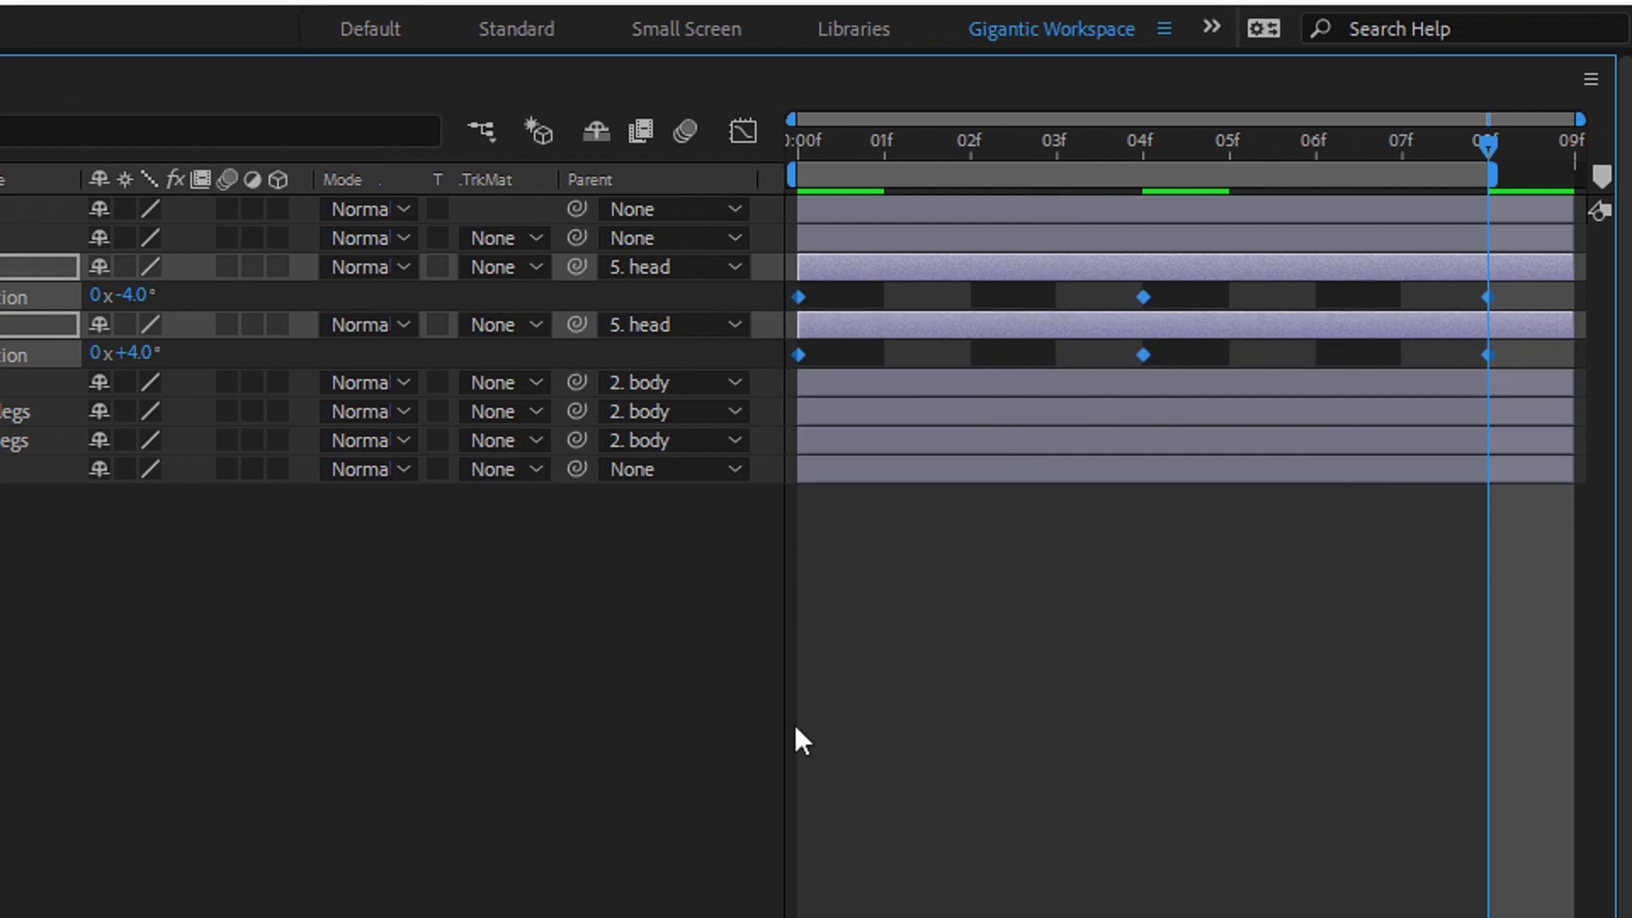
pyautogui.press('F9')
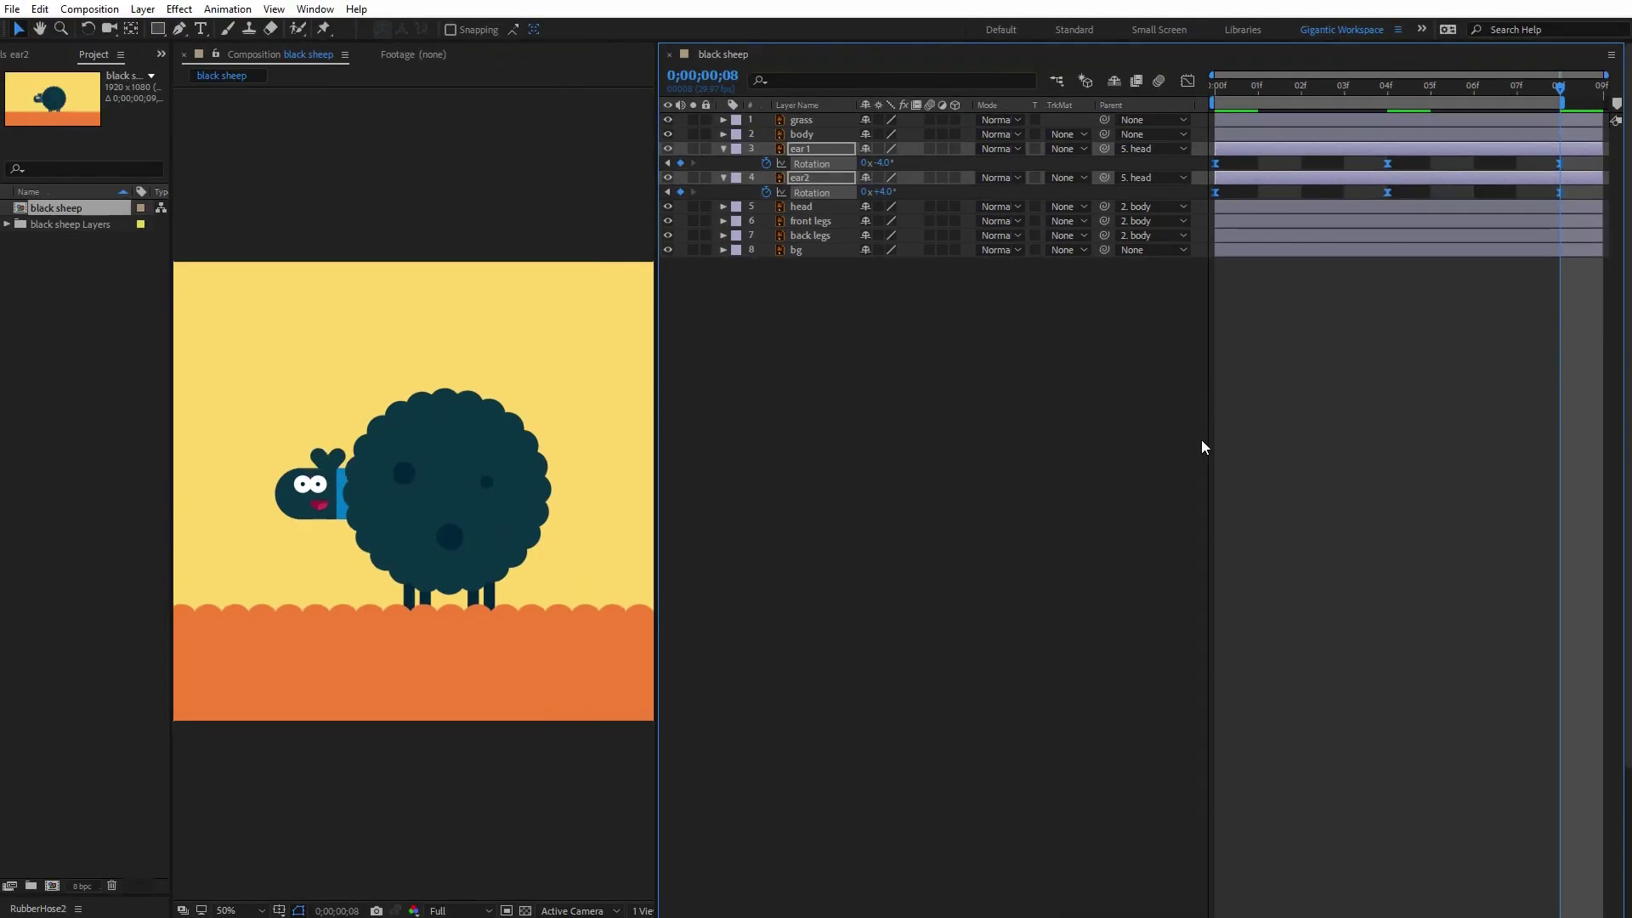
# - Preview the ear wiggle, then keyframe the head's Rotation at -4° on frame 0
pyautogui.click(1175, 467)
pyautogui.press('space')
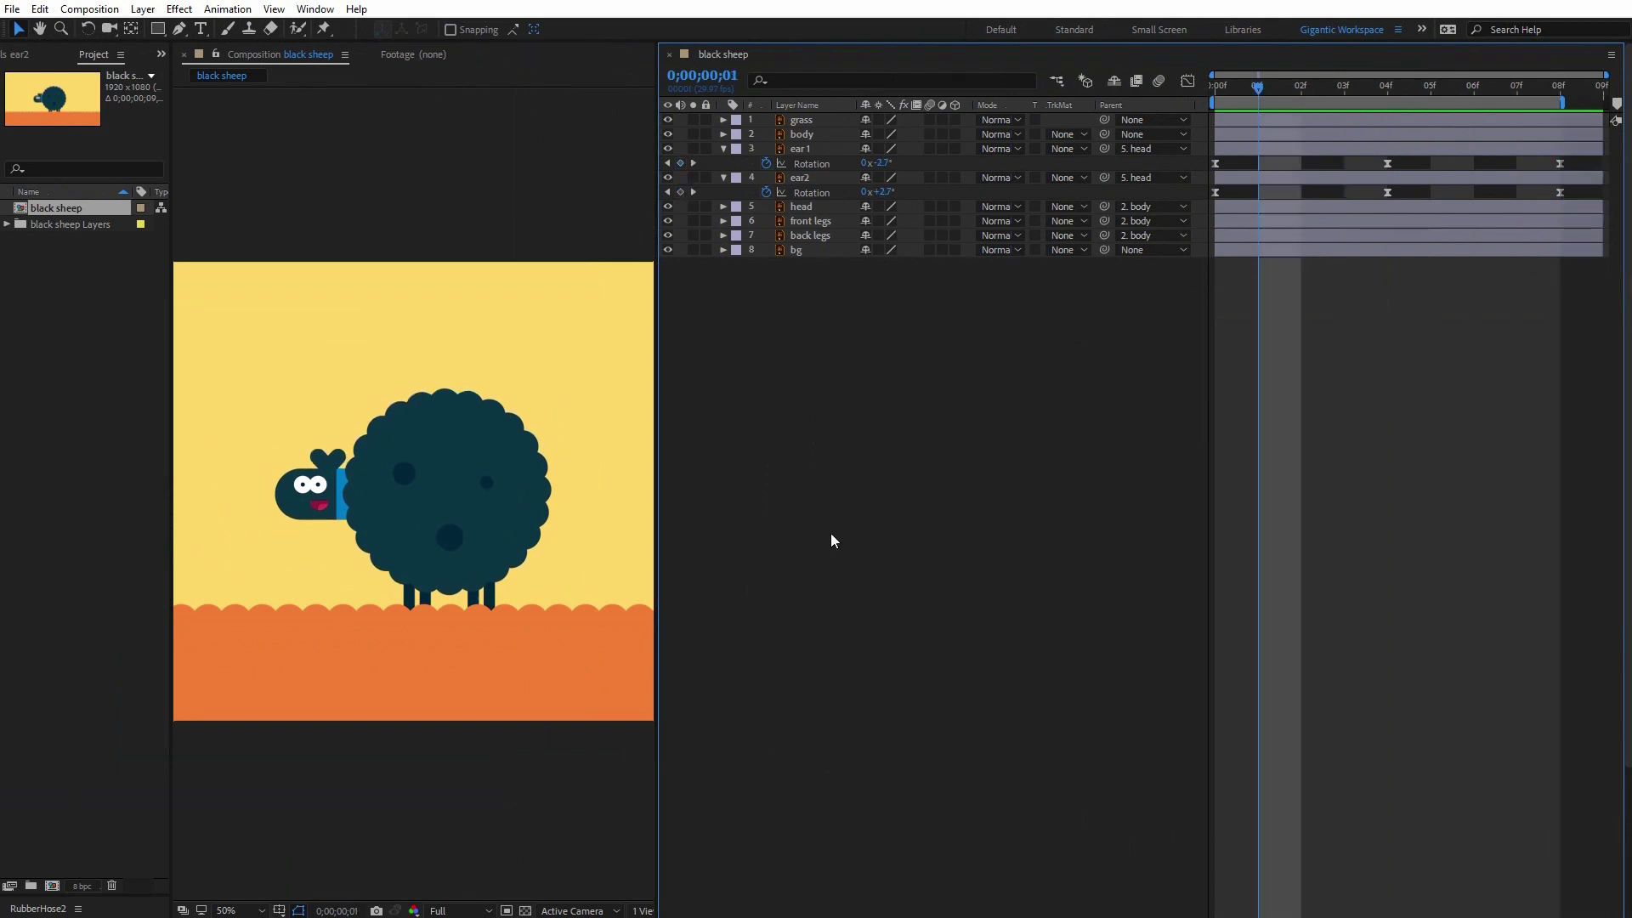
pyautogui.click(323, 502)
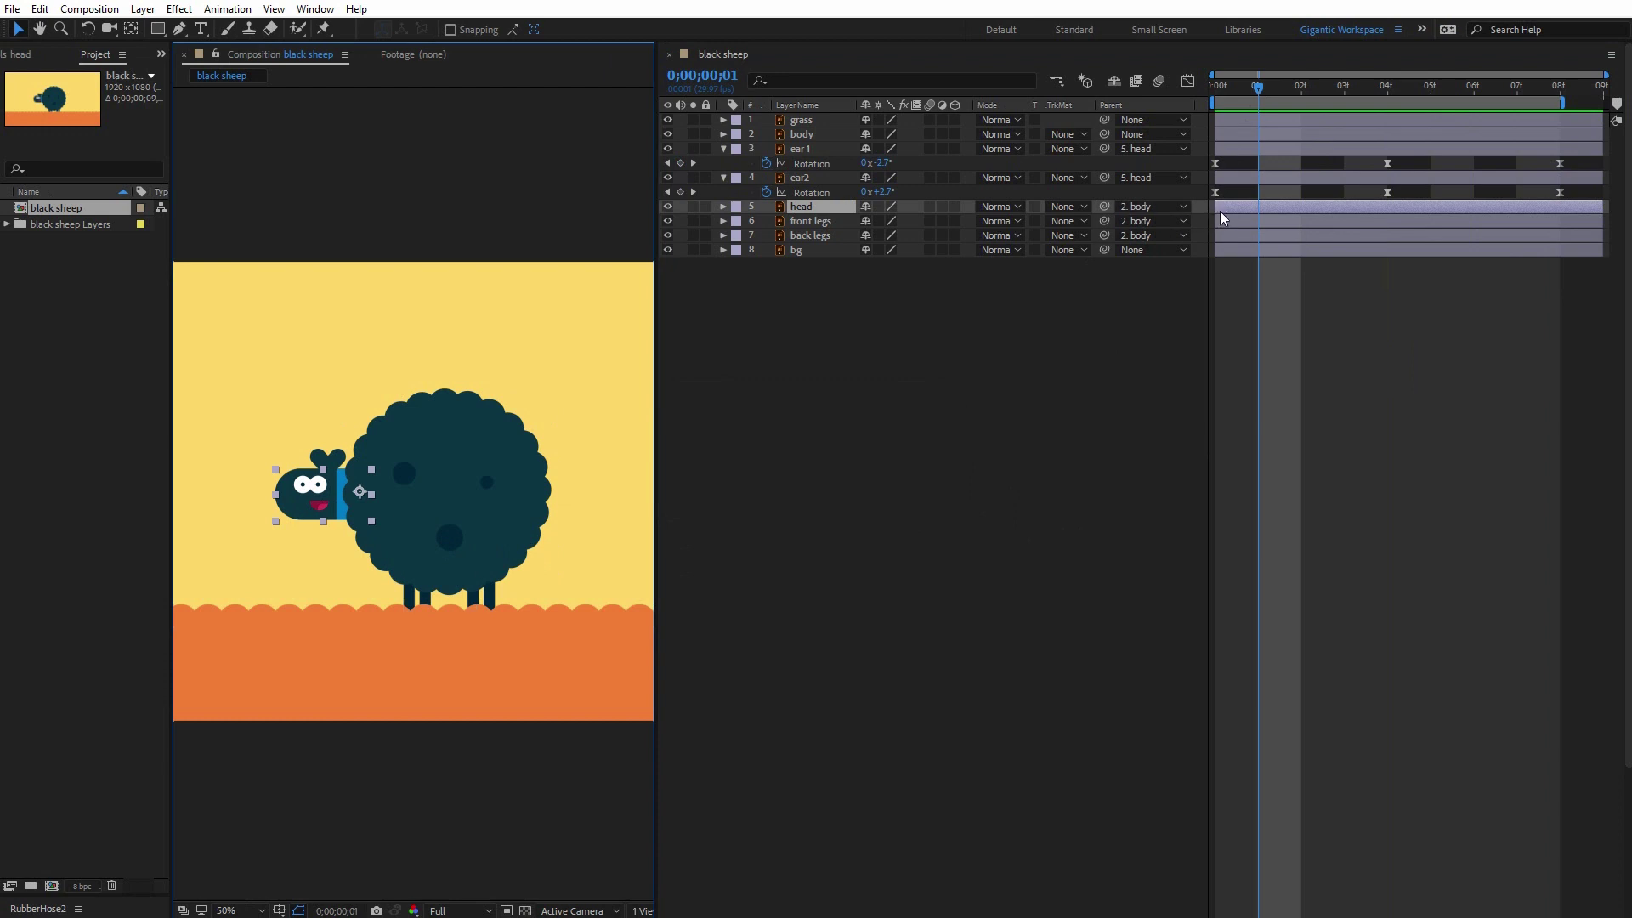
pyautogui.press('r')
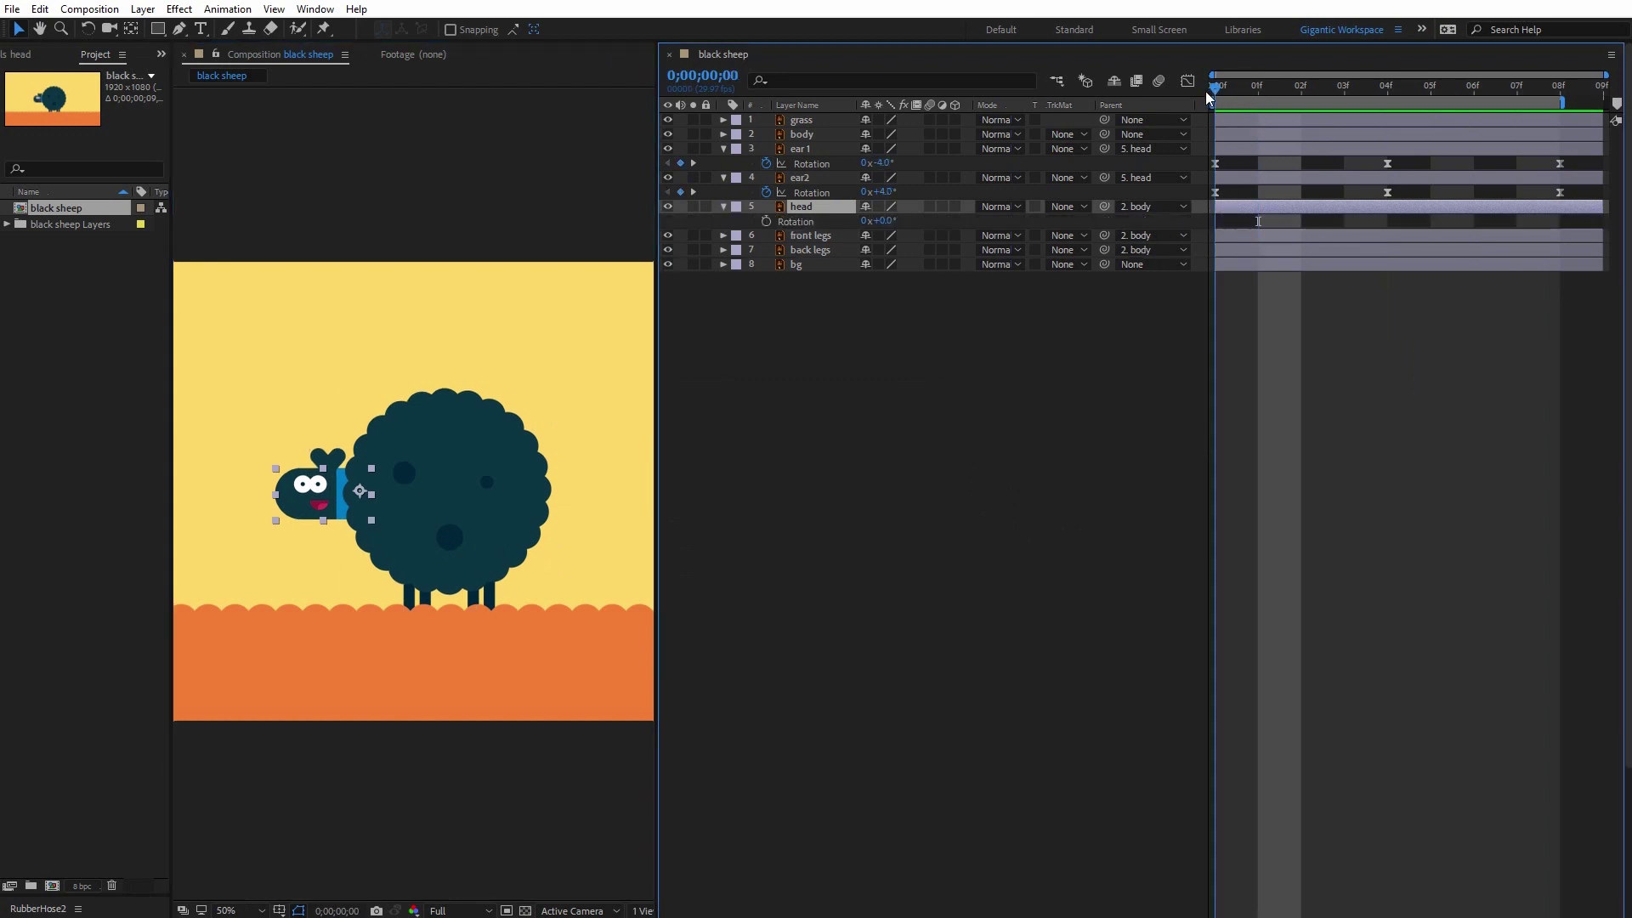
pyautogui.click(1206, 90)
pyautogui.click(766, 221)
pyautogui.click(883, 221)
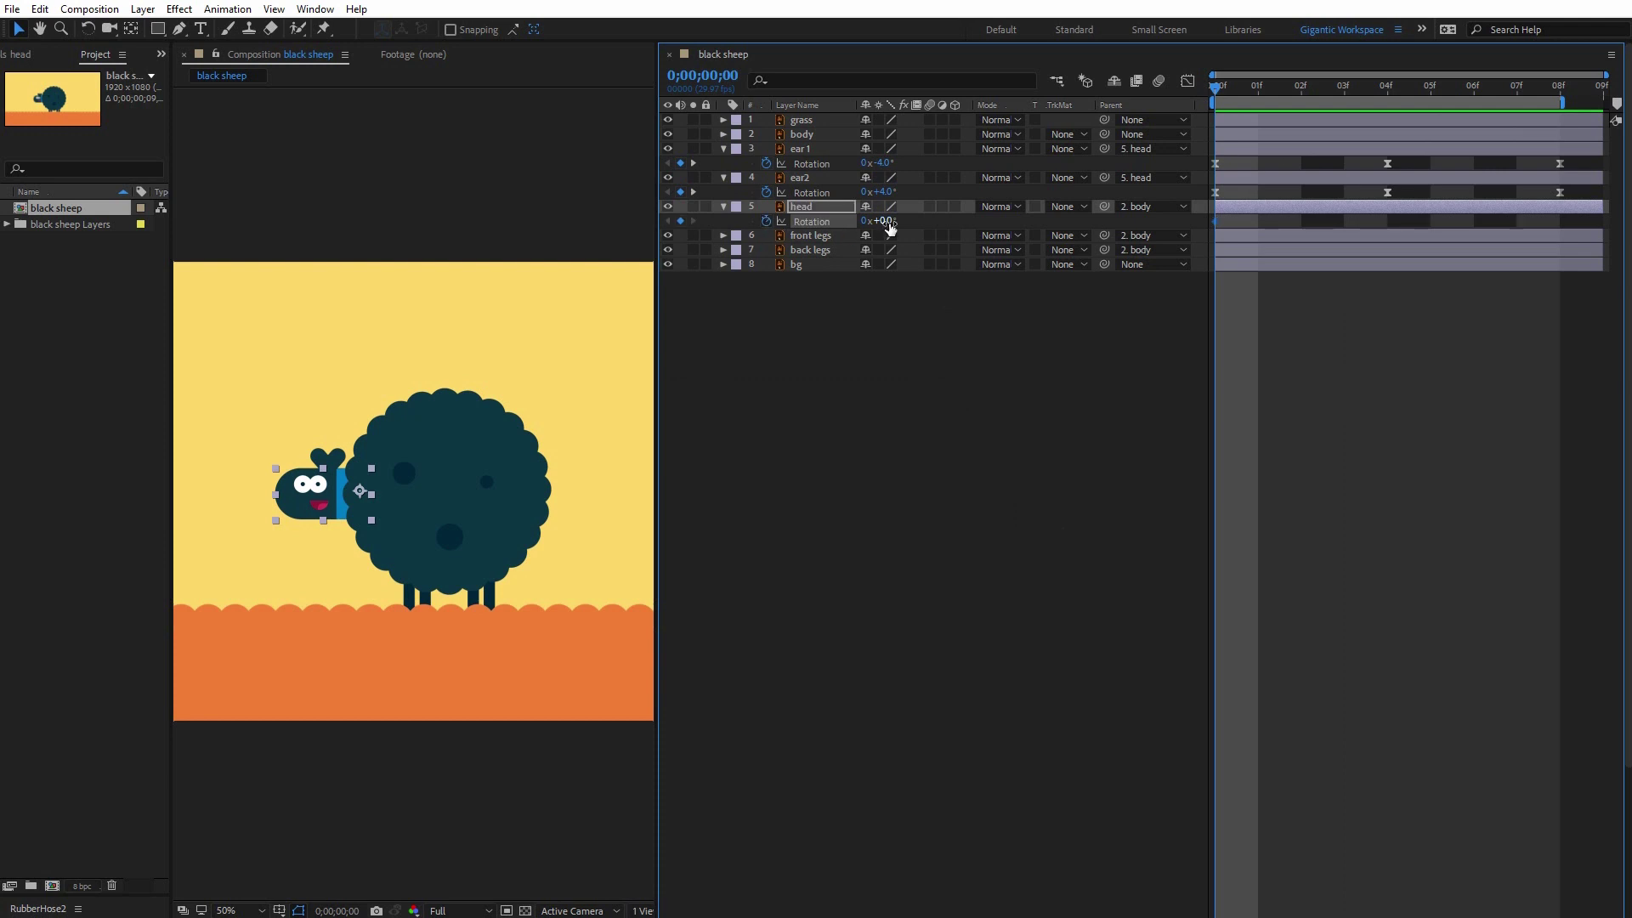
pyautogui.write('-4')
pyautogui.press('Return')
# - Set the head's Rotation to +4° at frame 4 and -4° at frame 8
pyautogui.click(1389, 89)
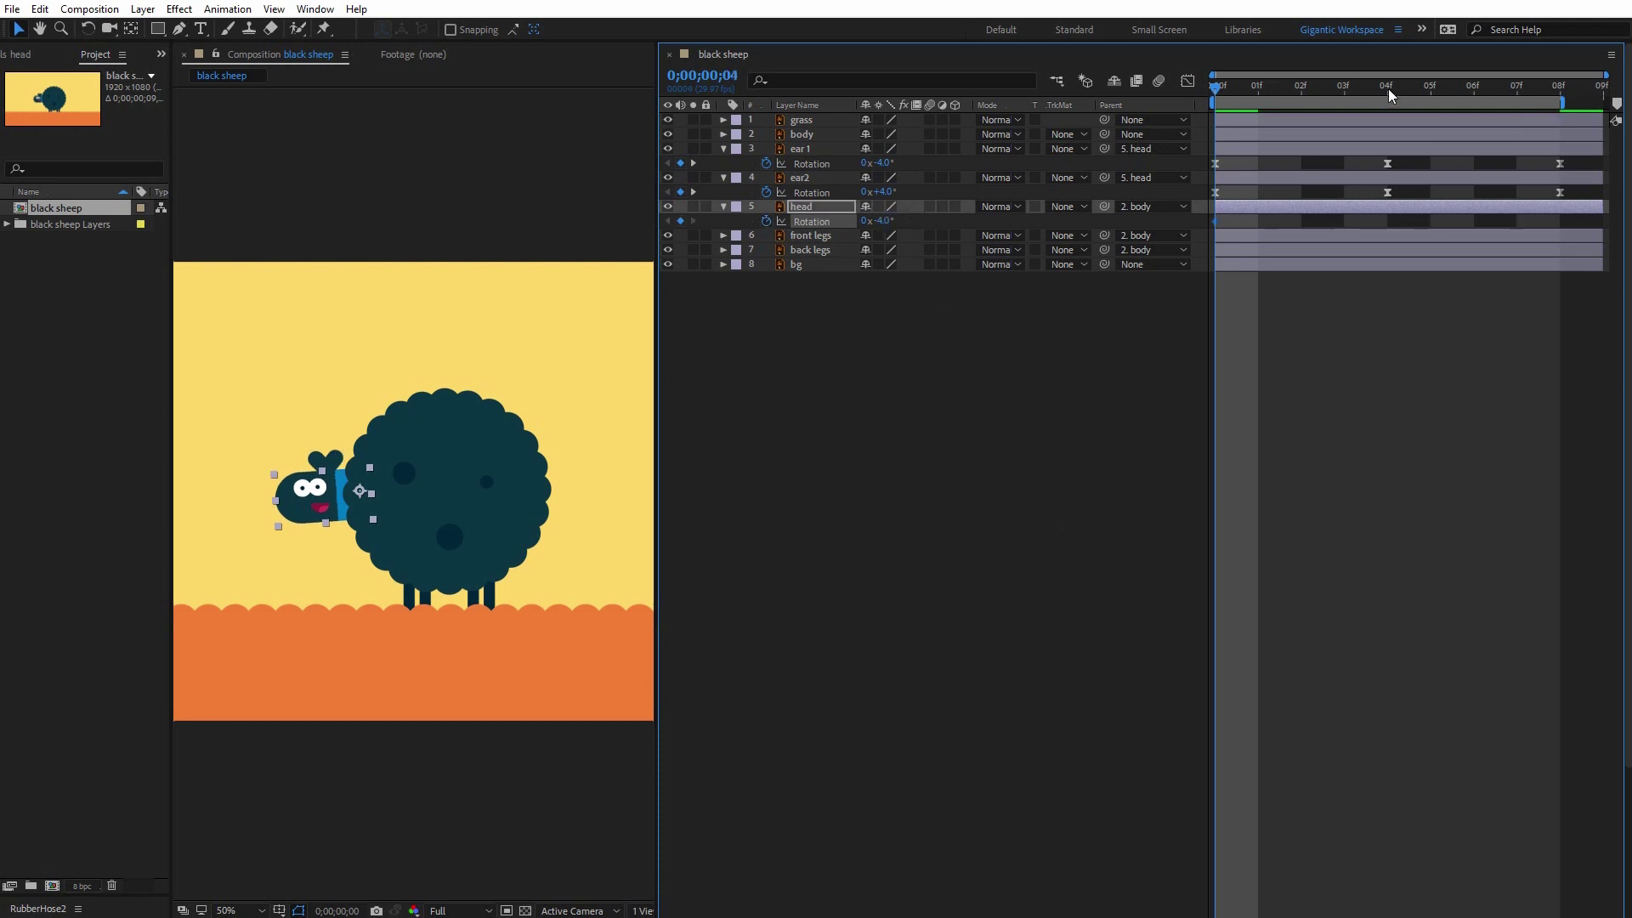
pyautogui.click(884, 221)
pyautogui.write('4')
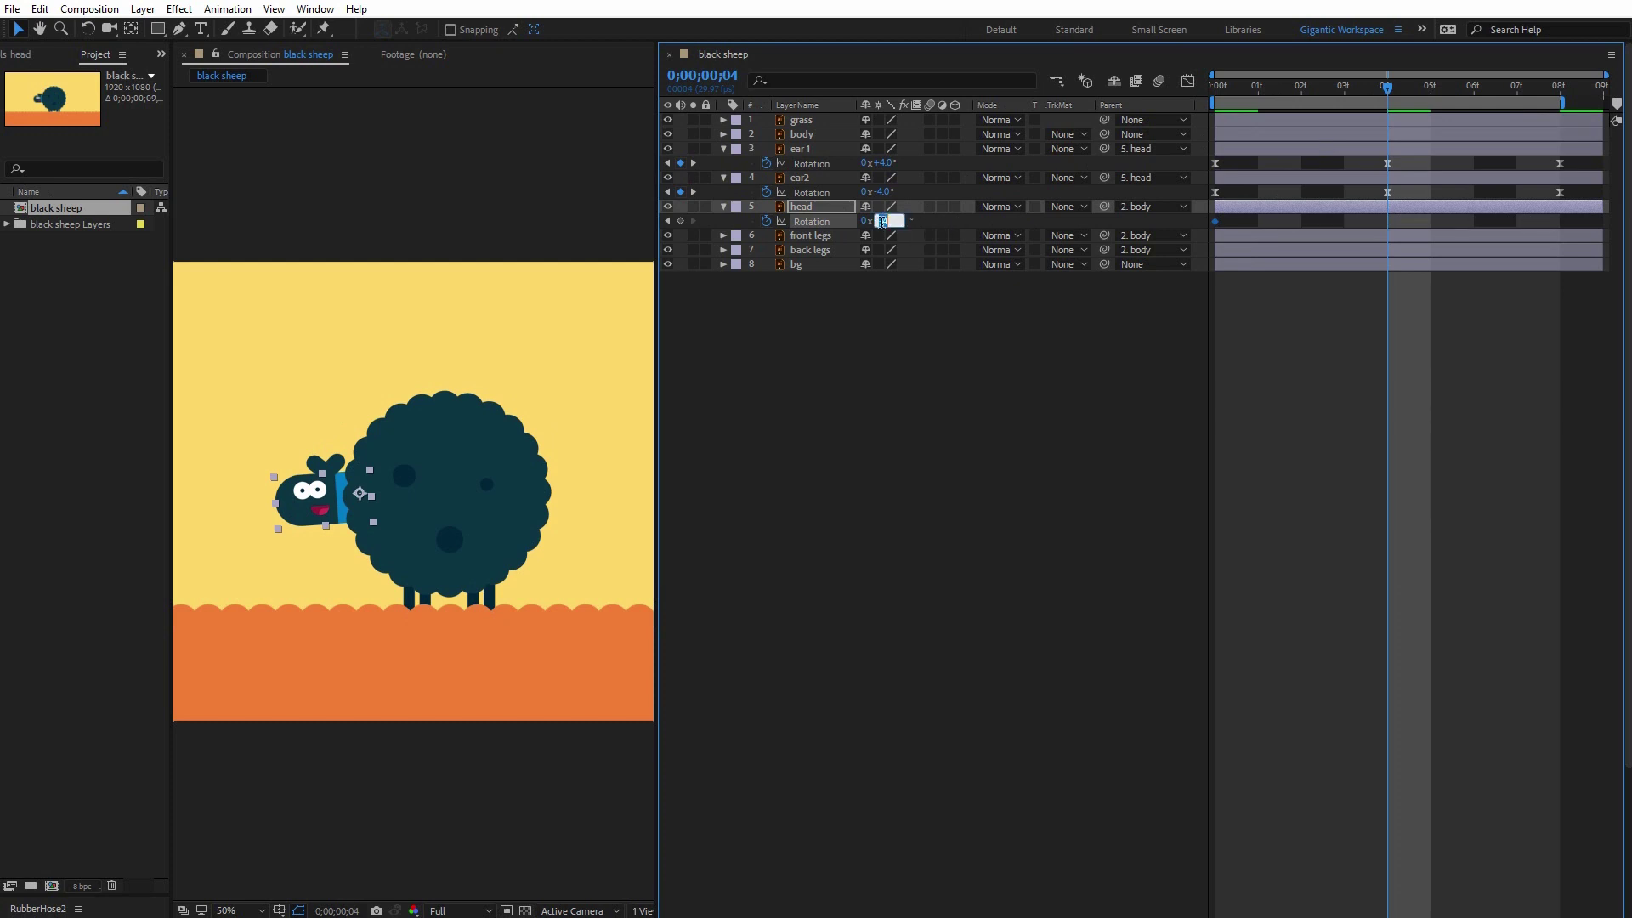
pyautogui.press('Return')
pyautogui.click(1563, 89)
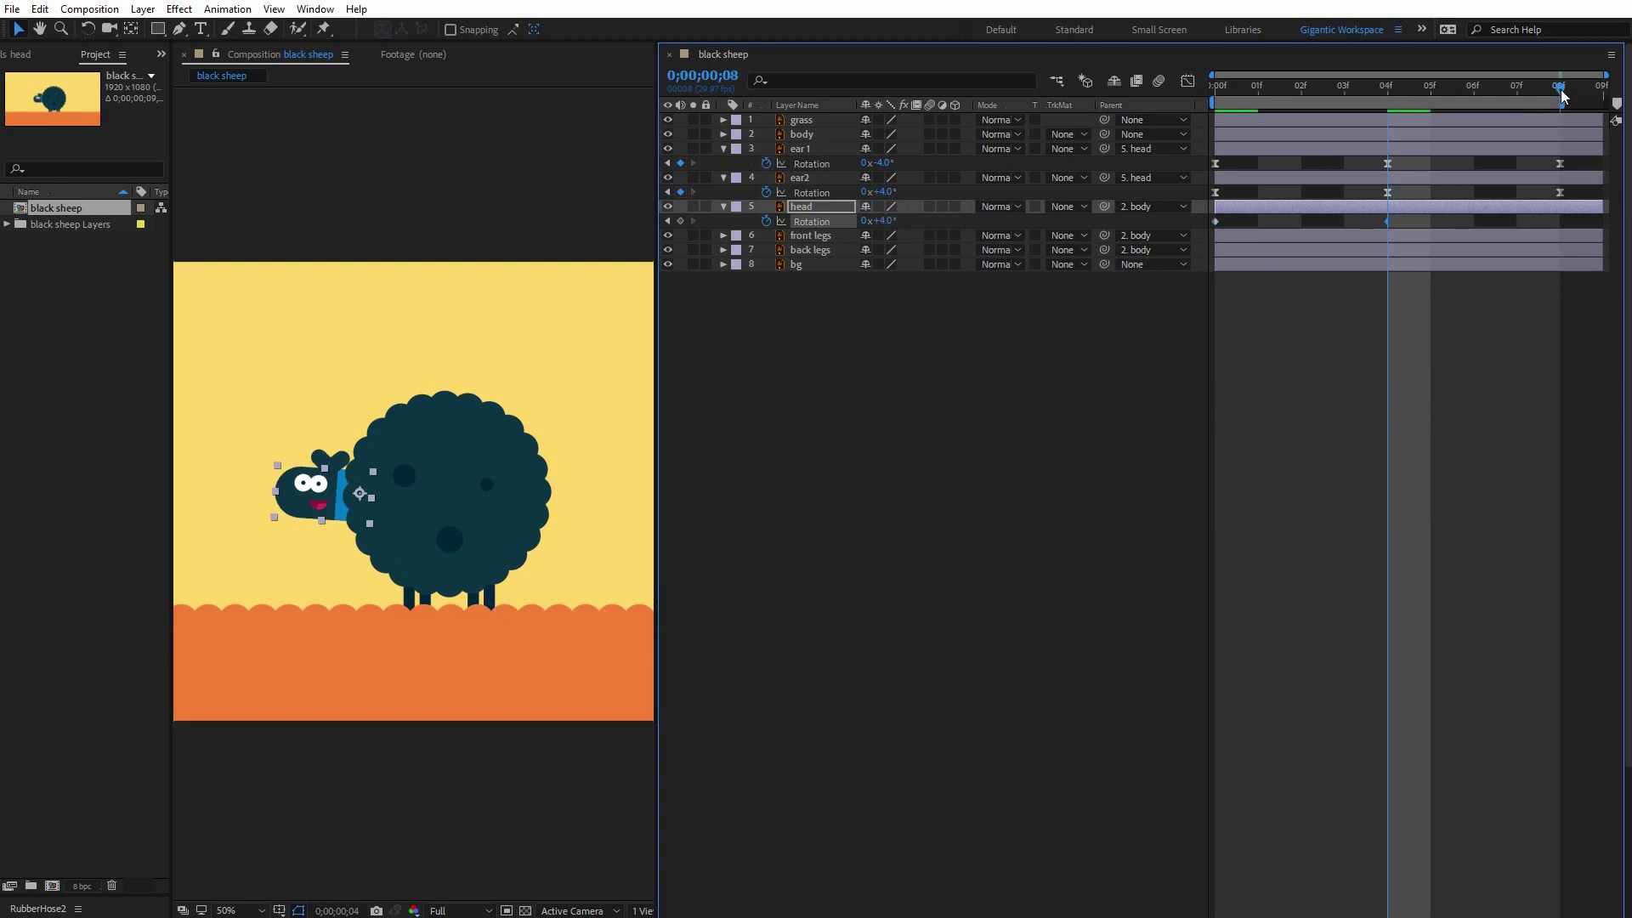
pyautogui.click(882, 221)
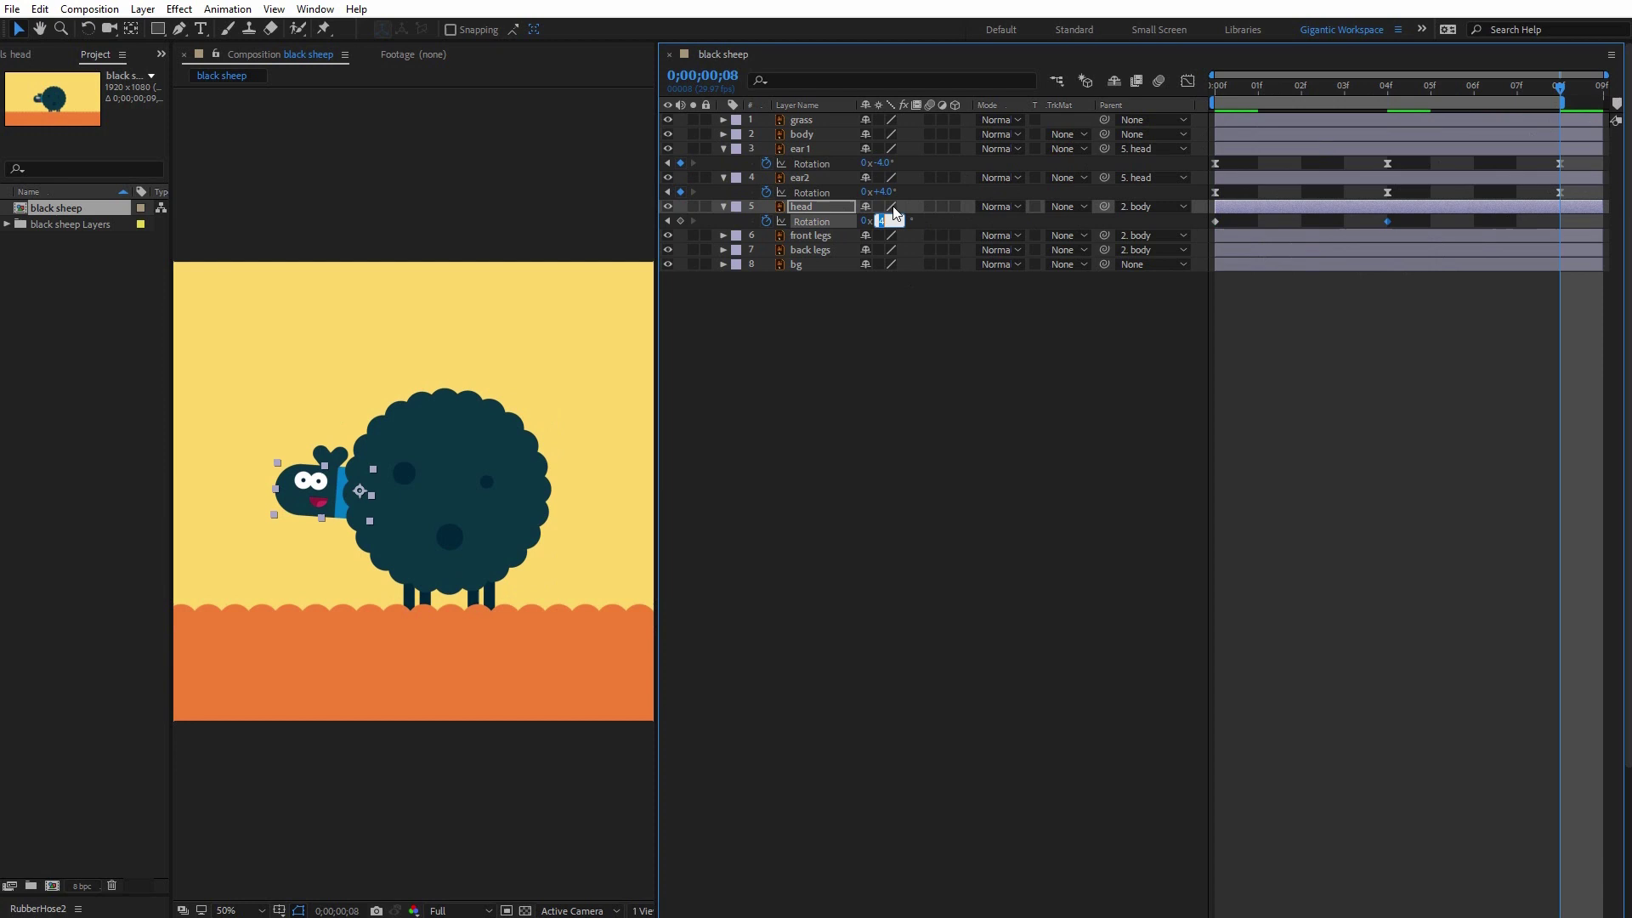
pyautogui.write('-4')
pyautogui.press('Return')
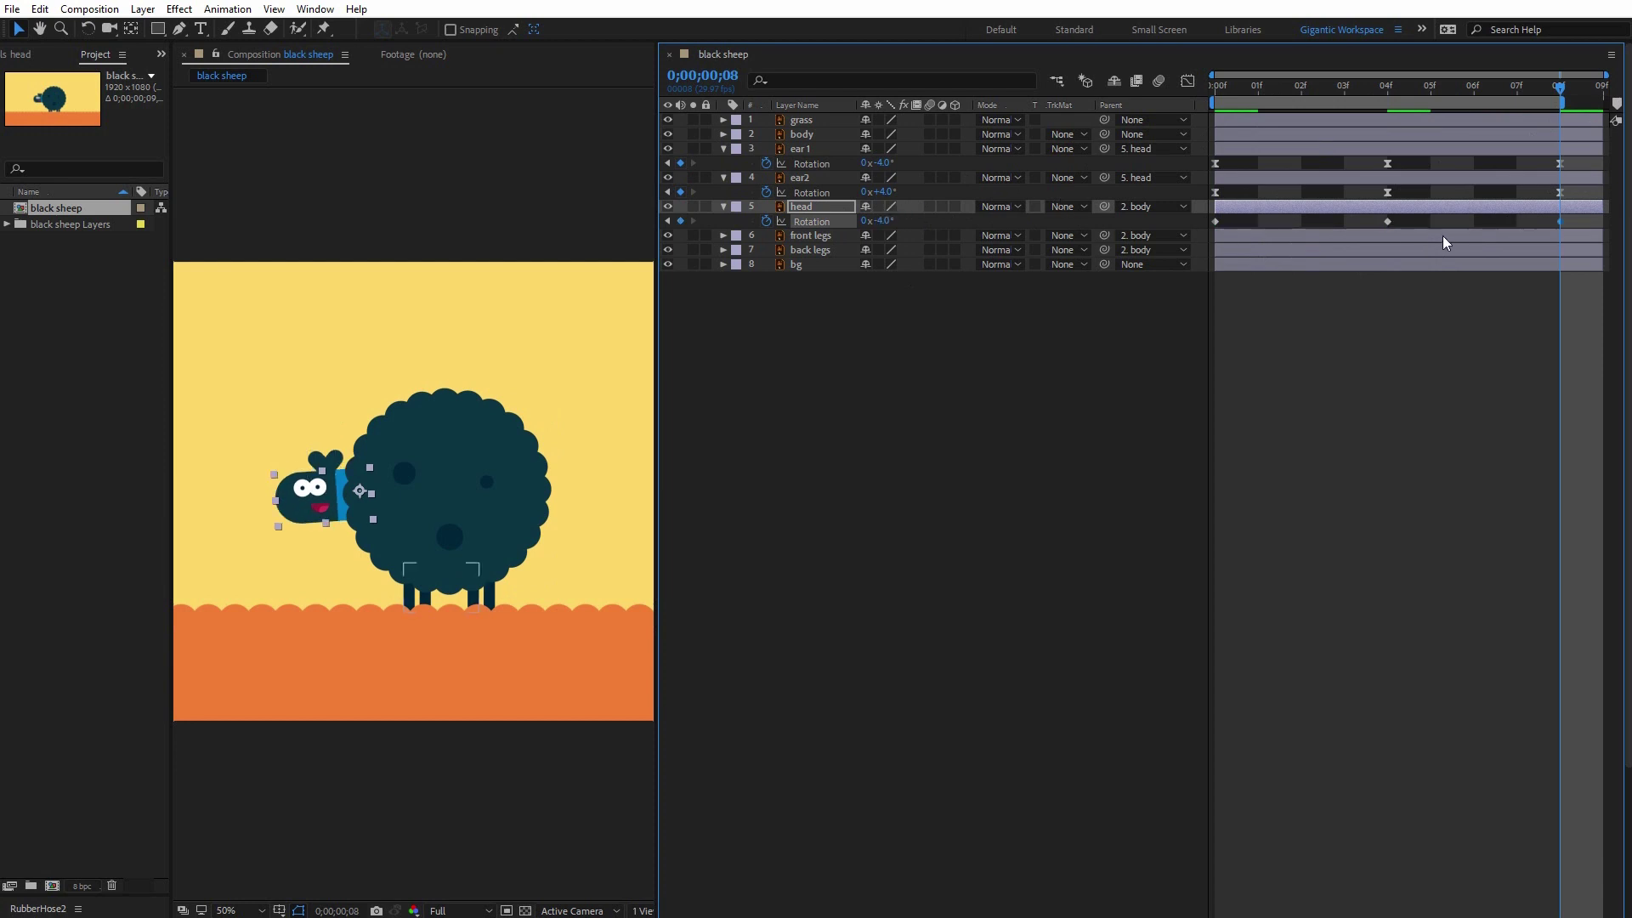
# - Easy Ease the three head Rotation keyframes and preview the animation
pyautogui.moveTo(1568, 219); pyautogui.dragTo(1153, 227)
pyautogui.press('F9')
pyautogui.press('space')
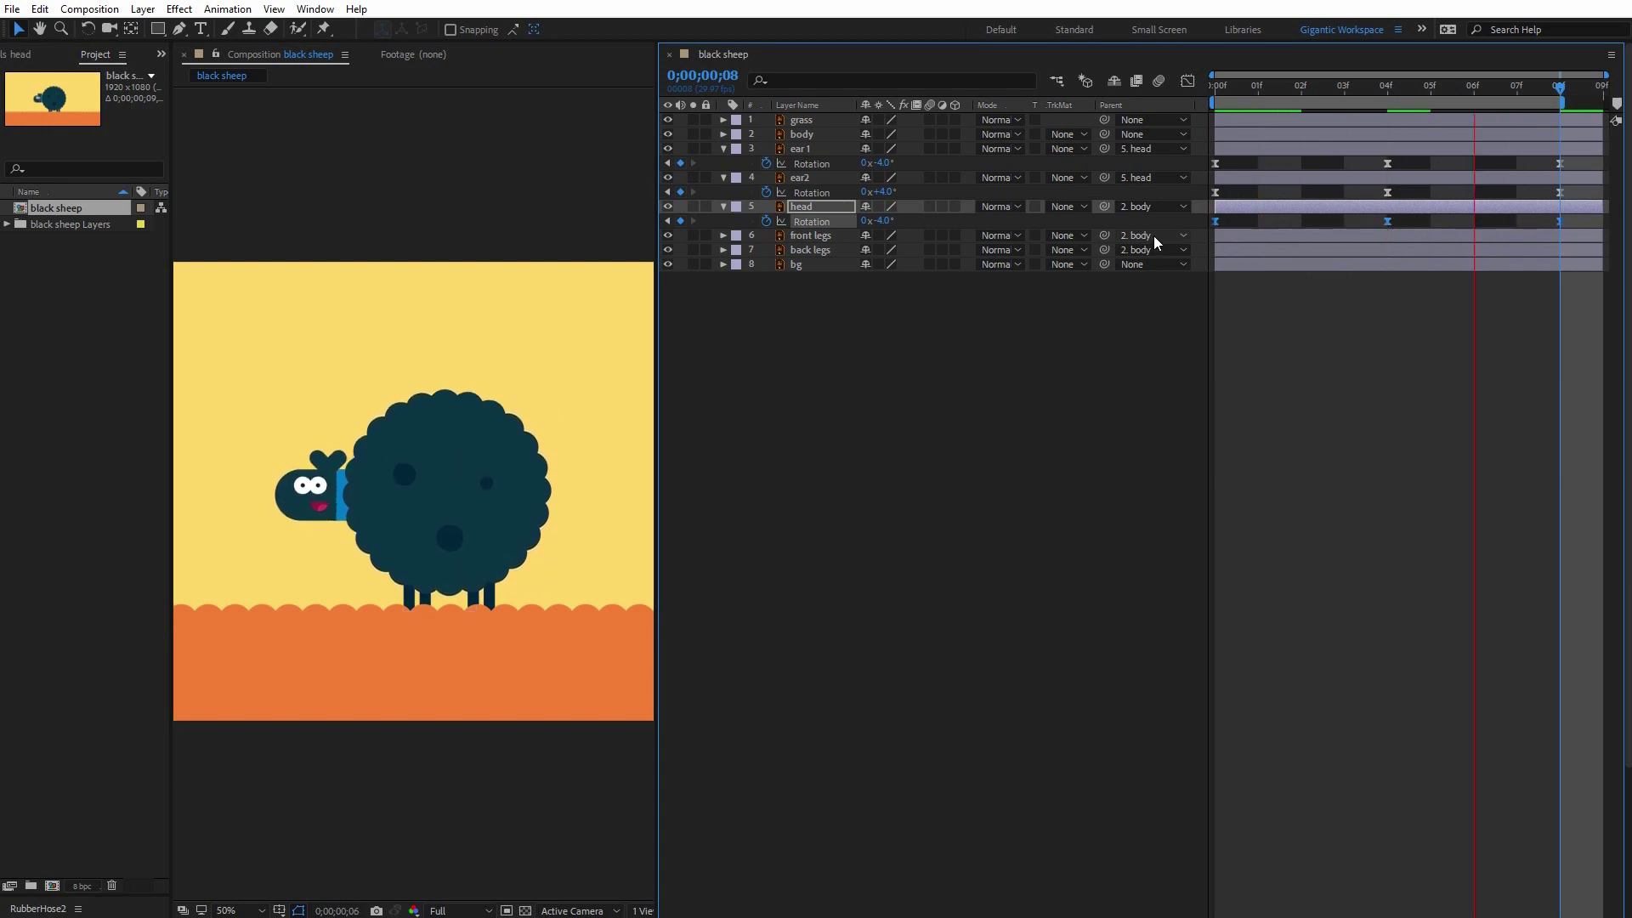
pyautogui.press('space')
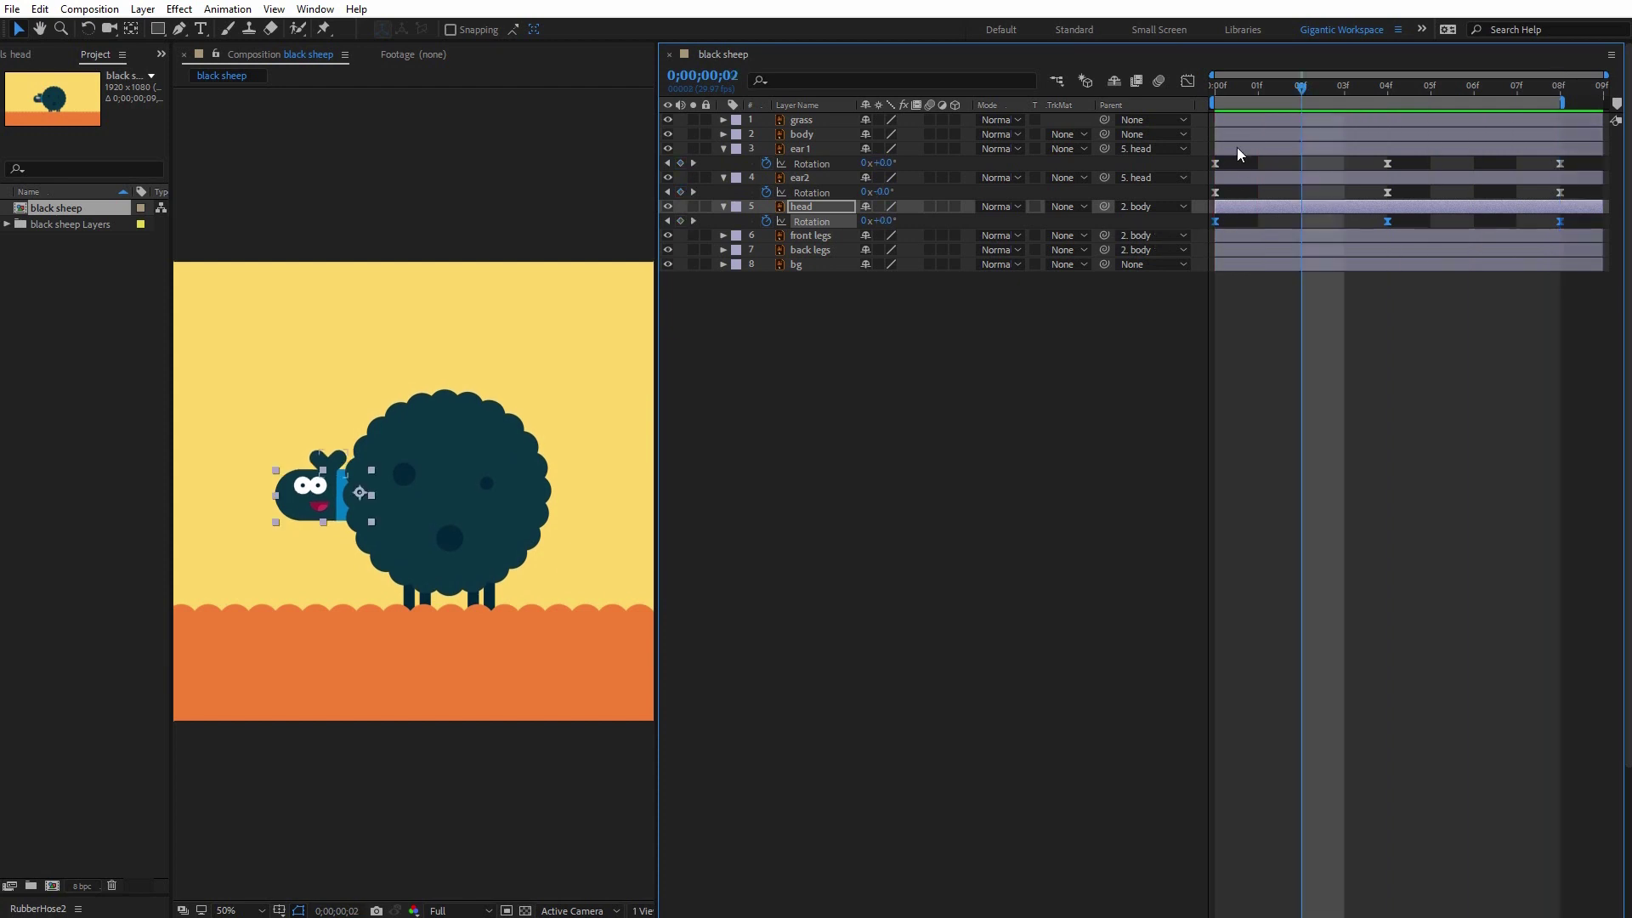
pyautogui.press('pageup')
pyautogui.moveTo(1346, 206); pyautogui.dragTo(1275, 203)
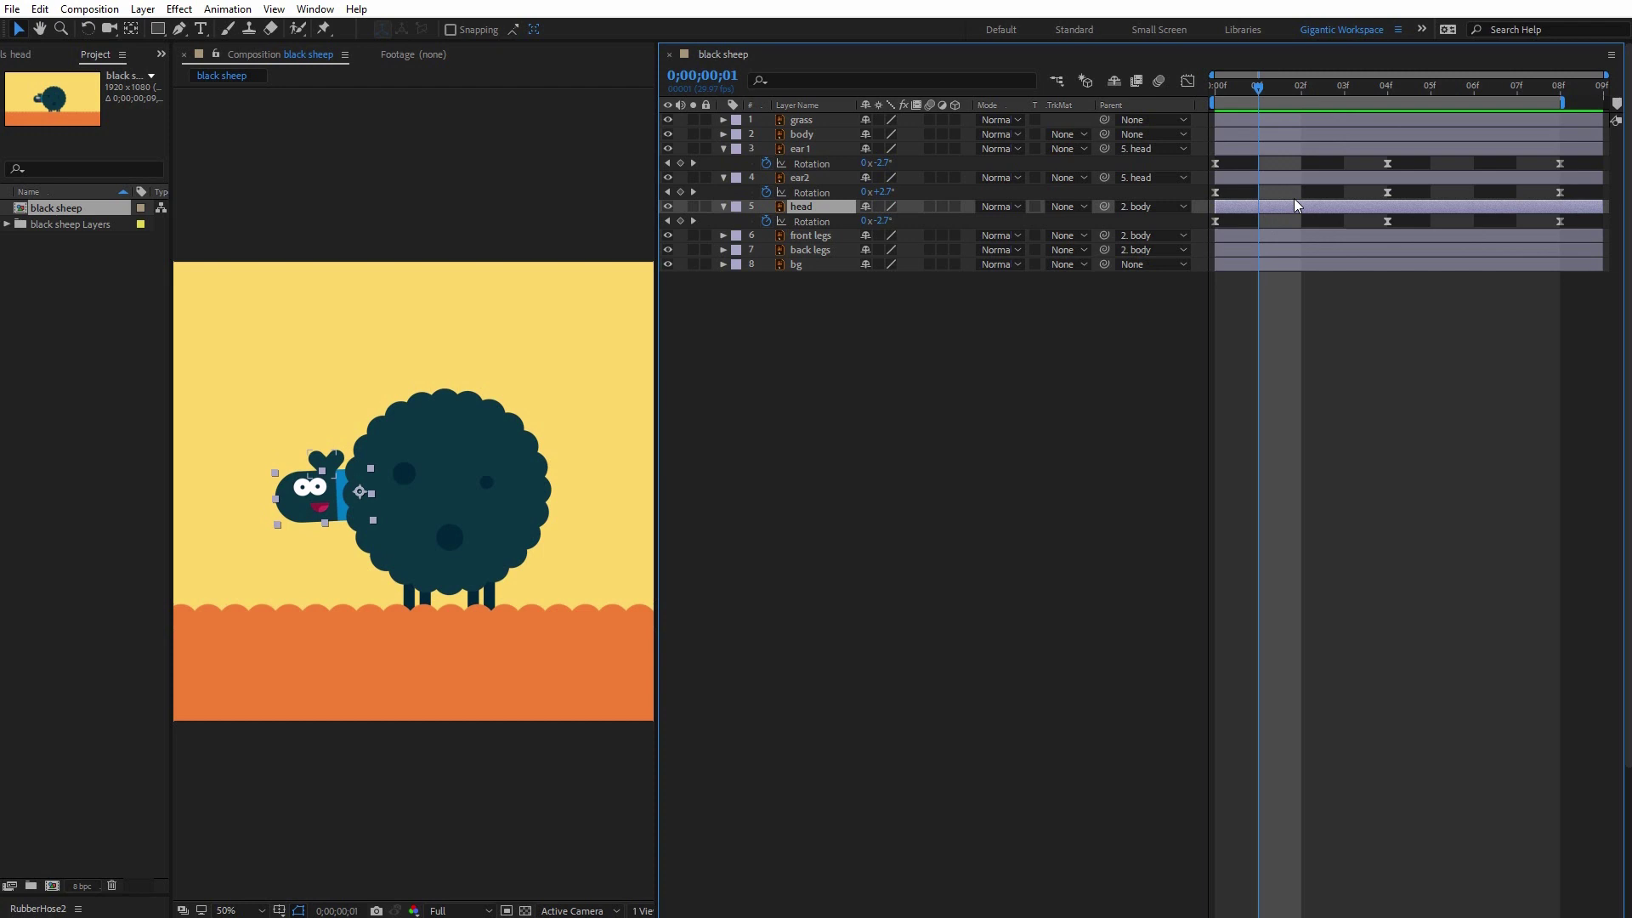
# - Add a loopOut(type = "cycle") expression to the head's Rotation
pyautogui.click(1215, 221)
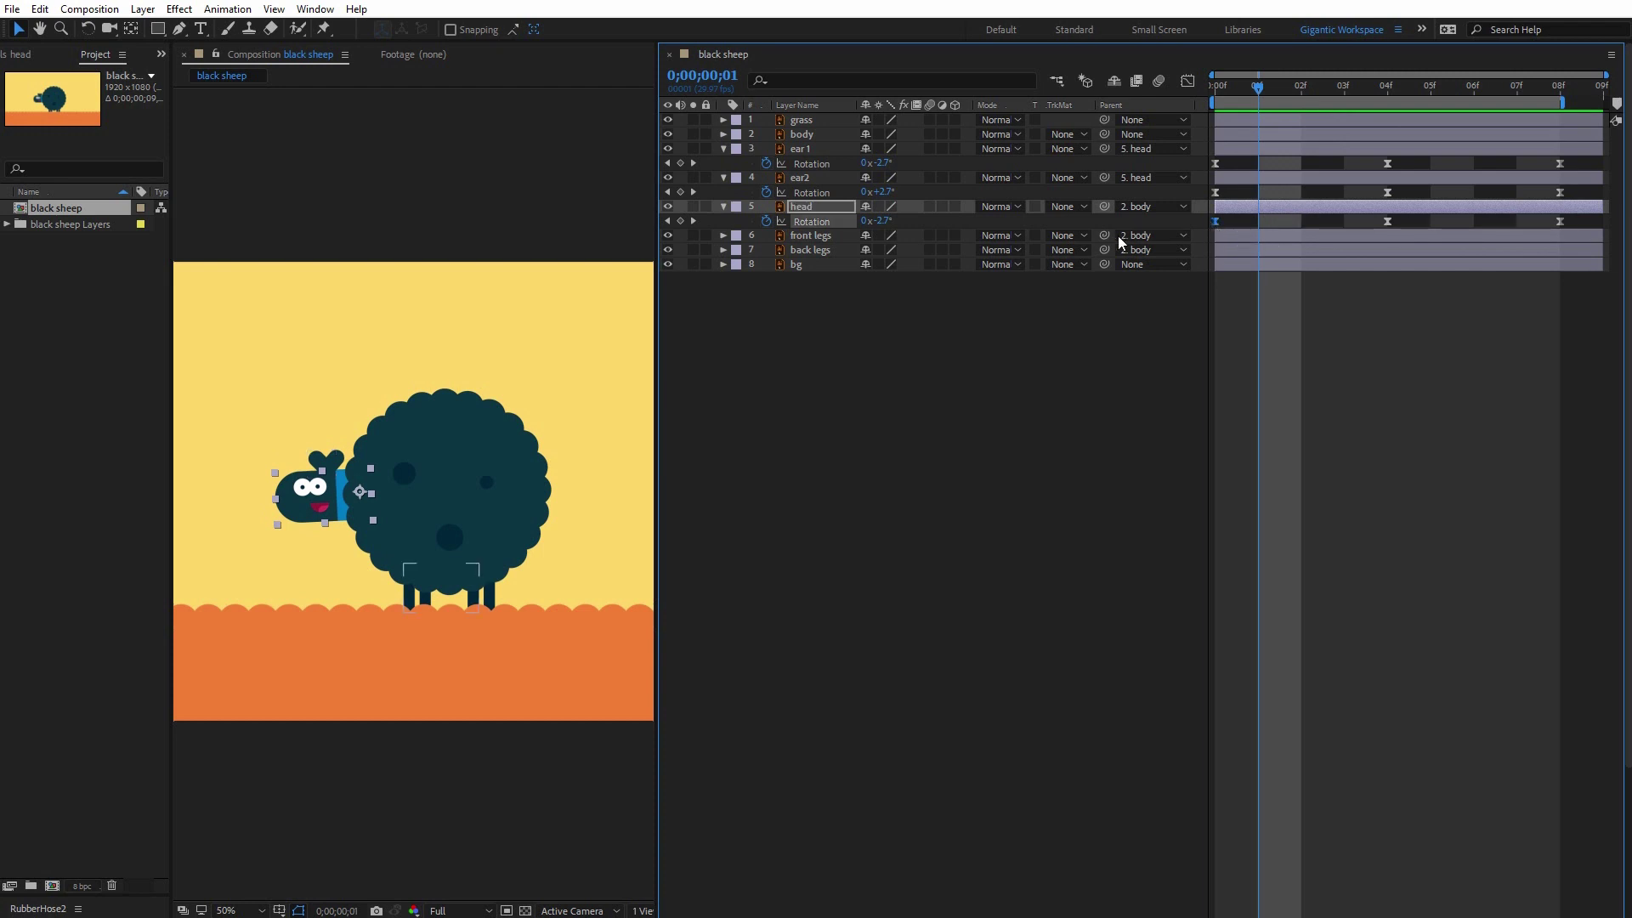
pyautogui.keyDown('alt'); pyautogui.click(767, 221); pyautogui.keyUp('alt')
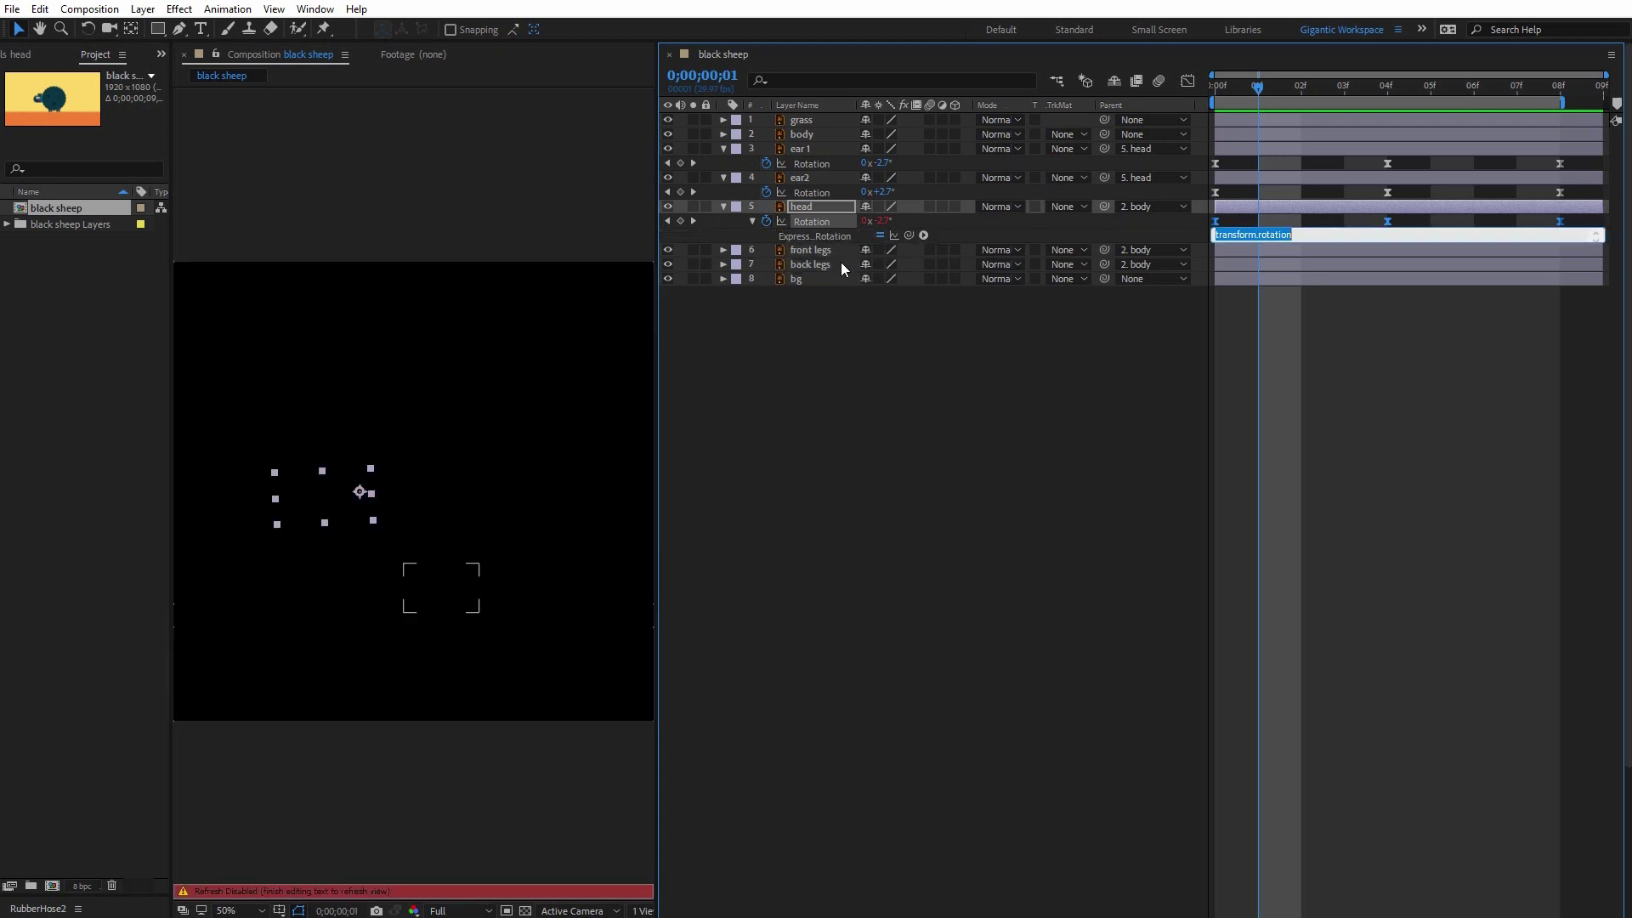
pyautogui.click(924, 236)
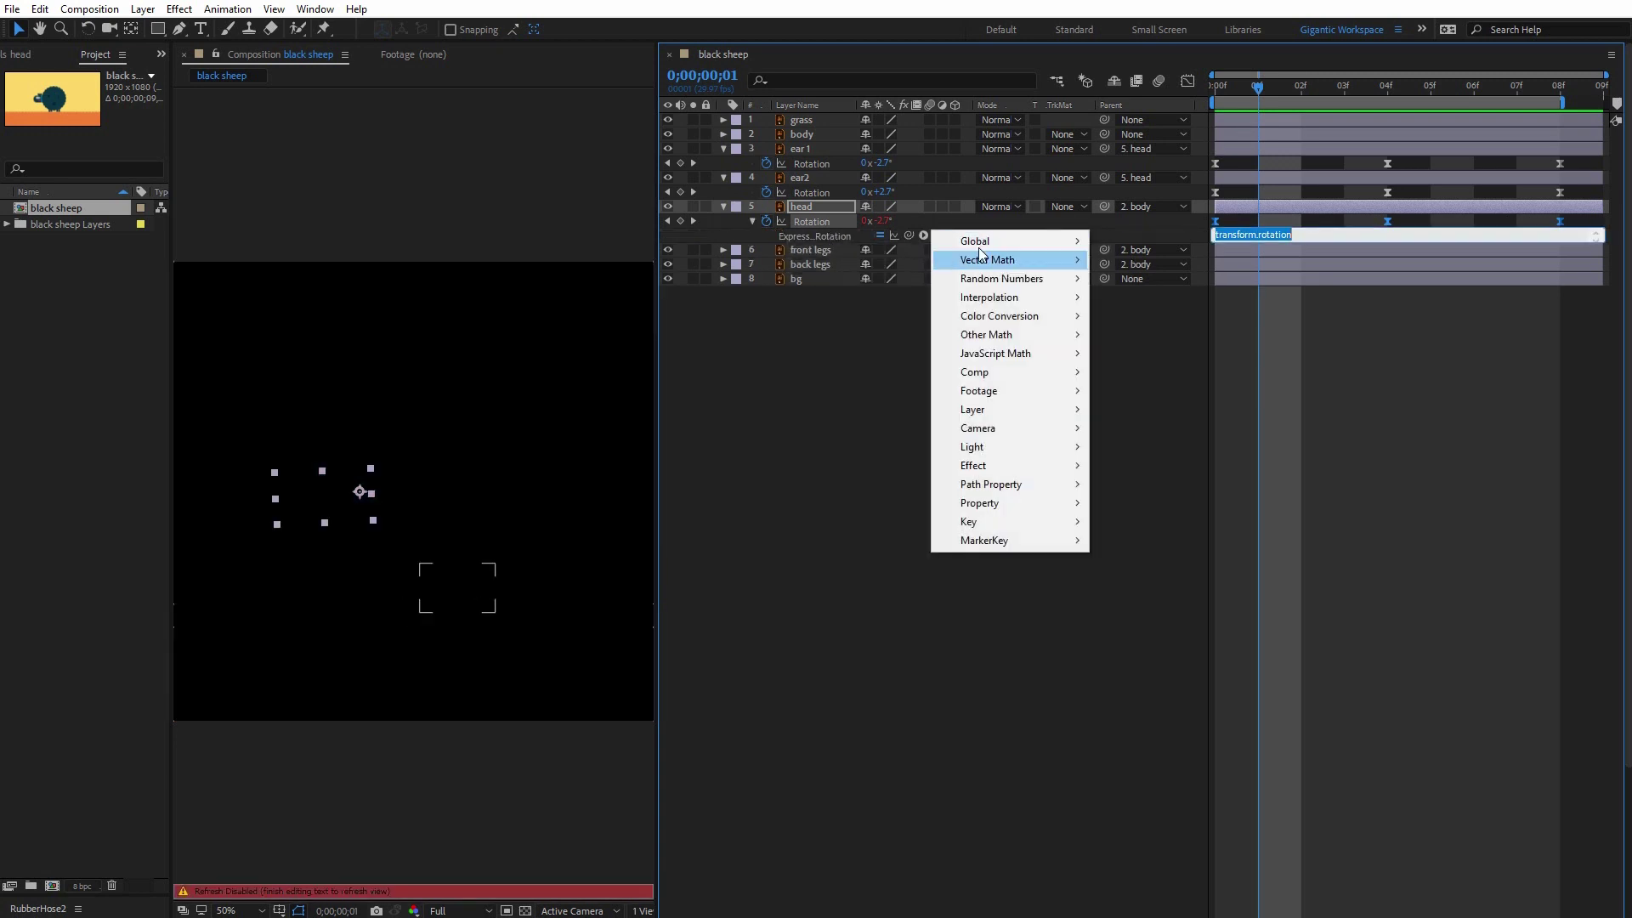
pyautogui.moveTo(1014, 501)
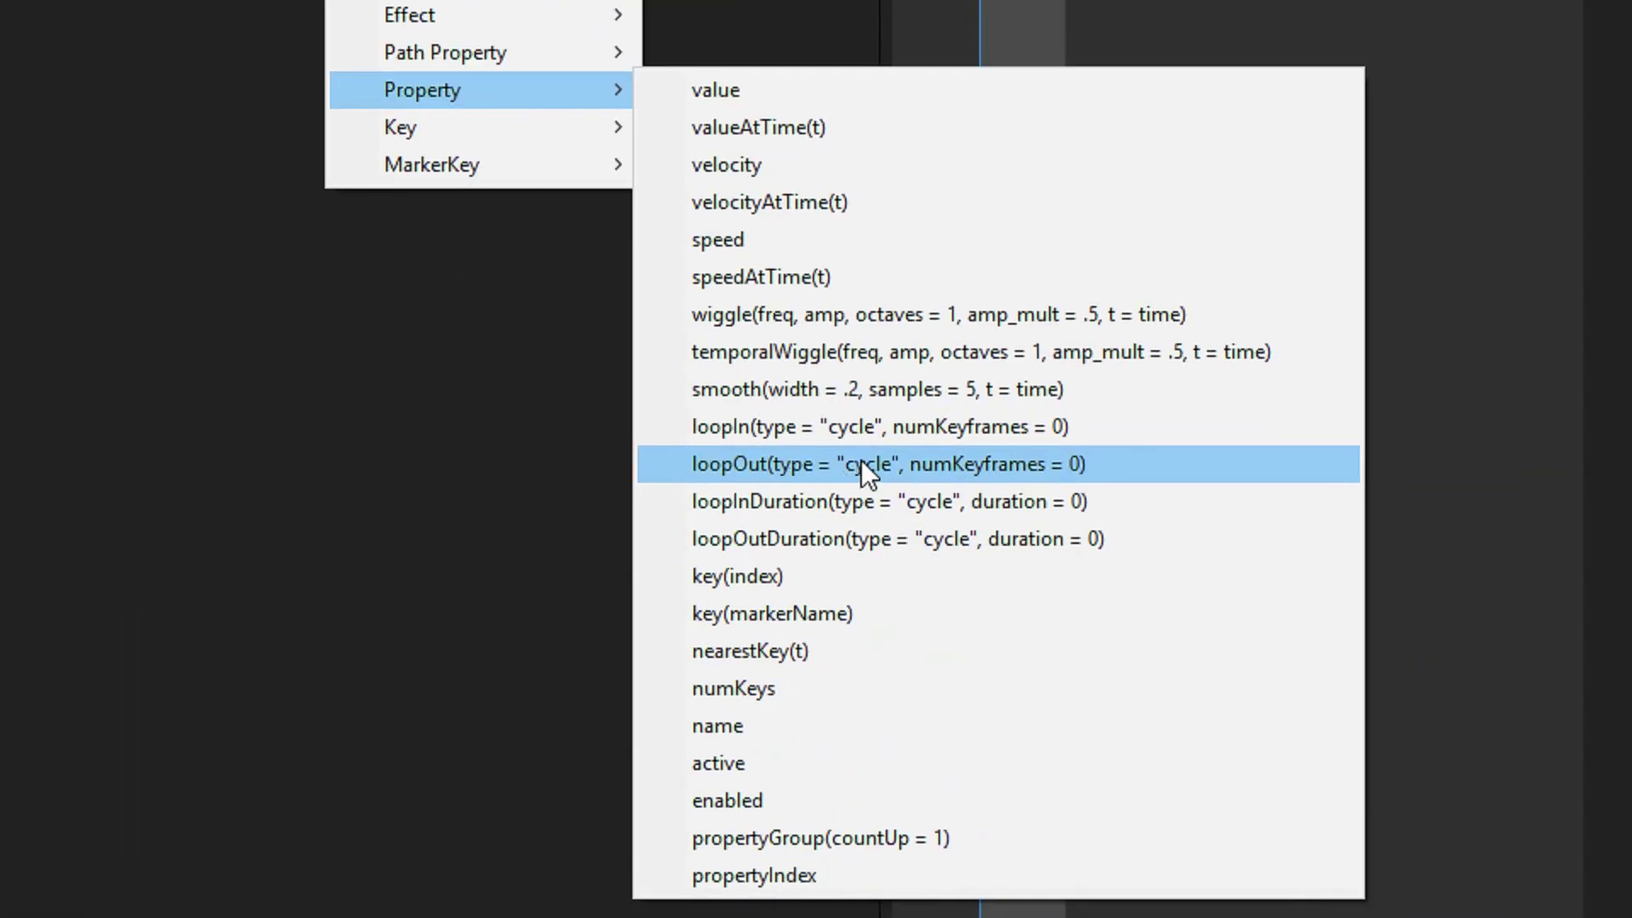
pyautogui.click(799, 464)
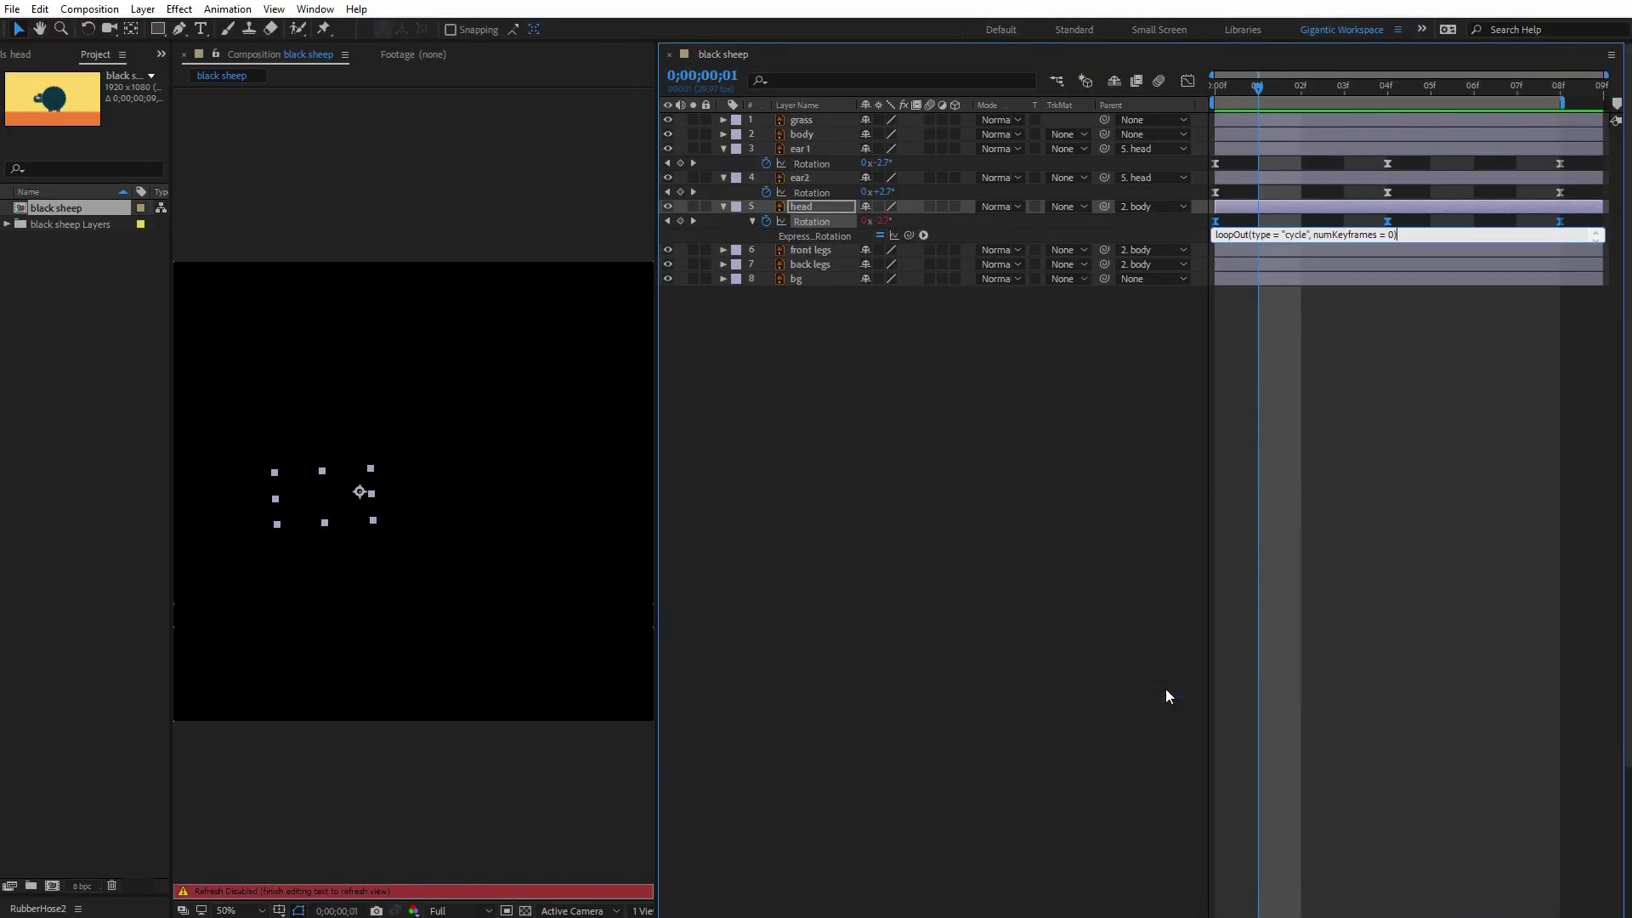
pyautogui.click(1101, 525)
pyautogui.click(1502, 216)
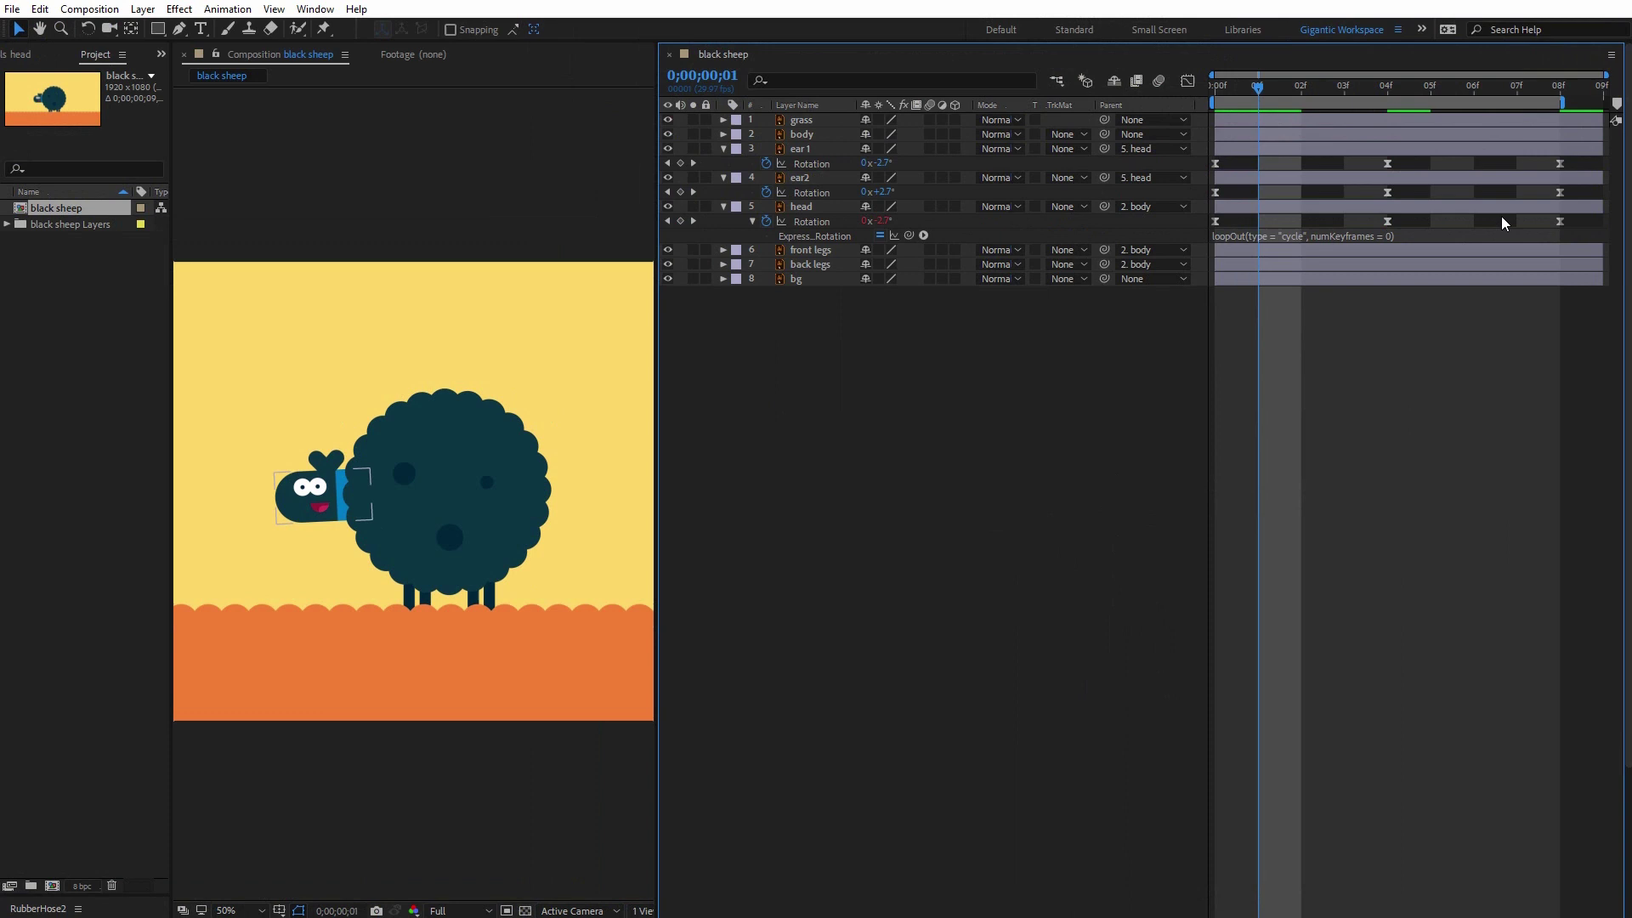
# - Shift the head layer two frames and extend it to the comp end, viewing at 100%
pyautogui.moveTo(1496, 205); pyautogui.dragTo(1601, 206)
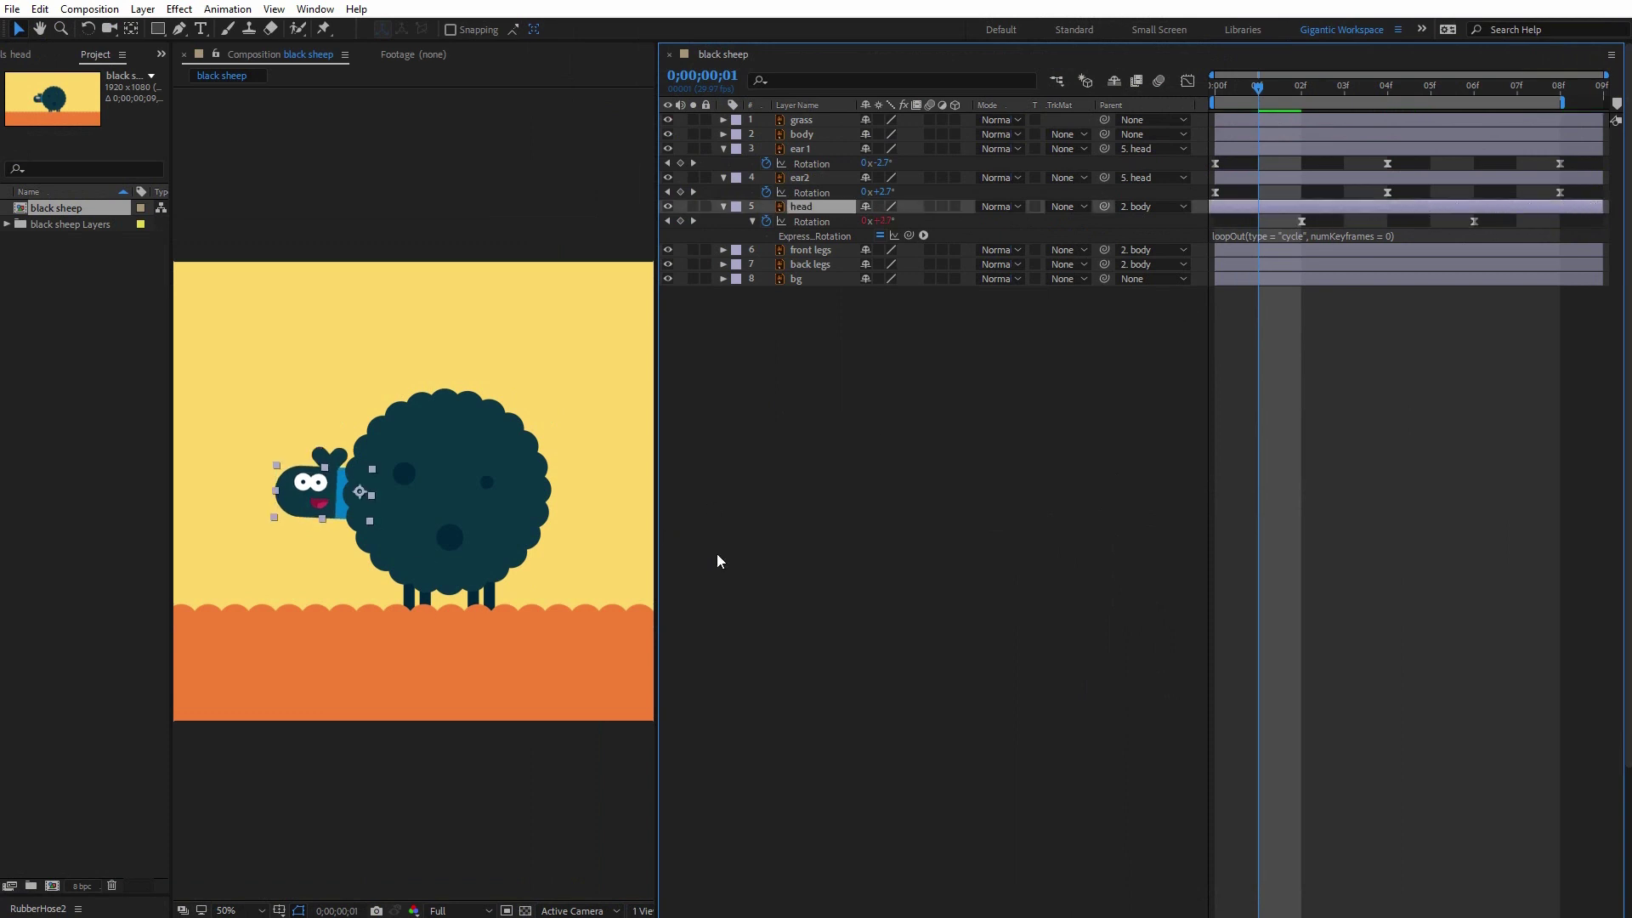
pyautogui.click(748, 578)
pyautogui.click(262, 910)
pyautogui.click(266, 782)
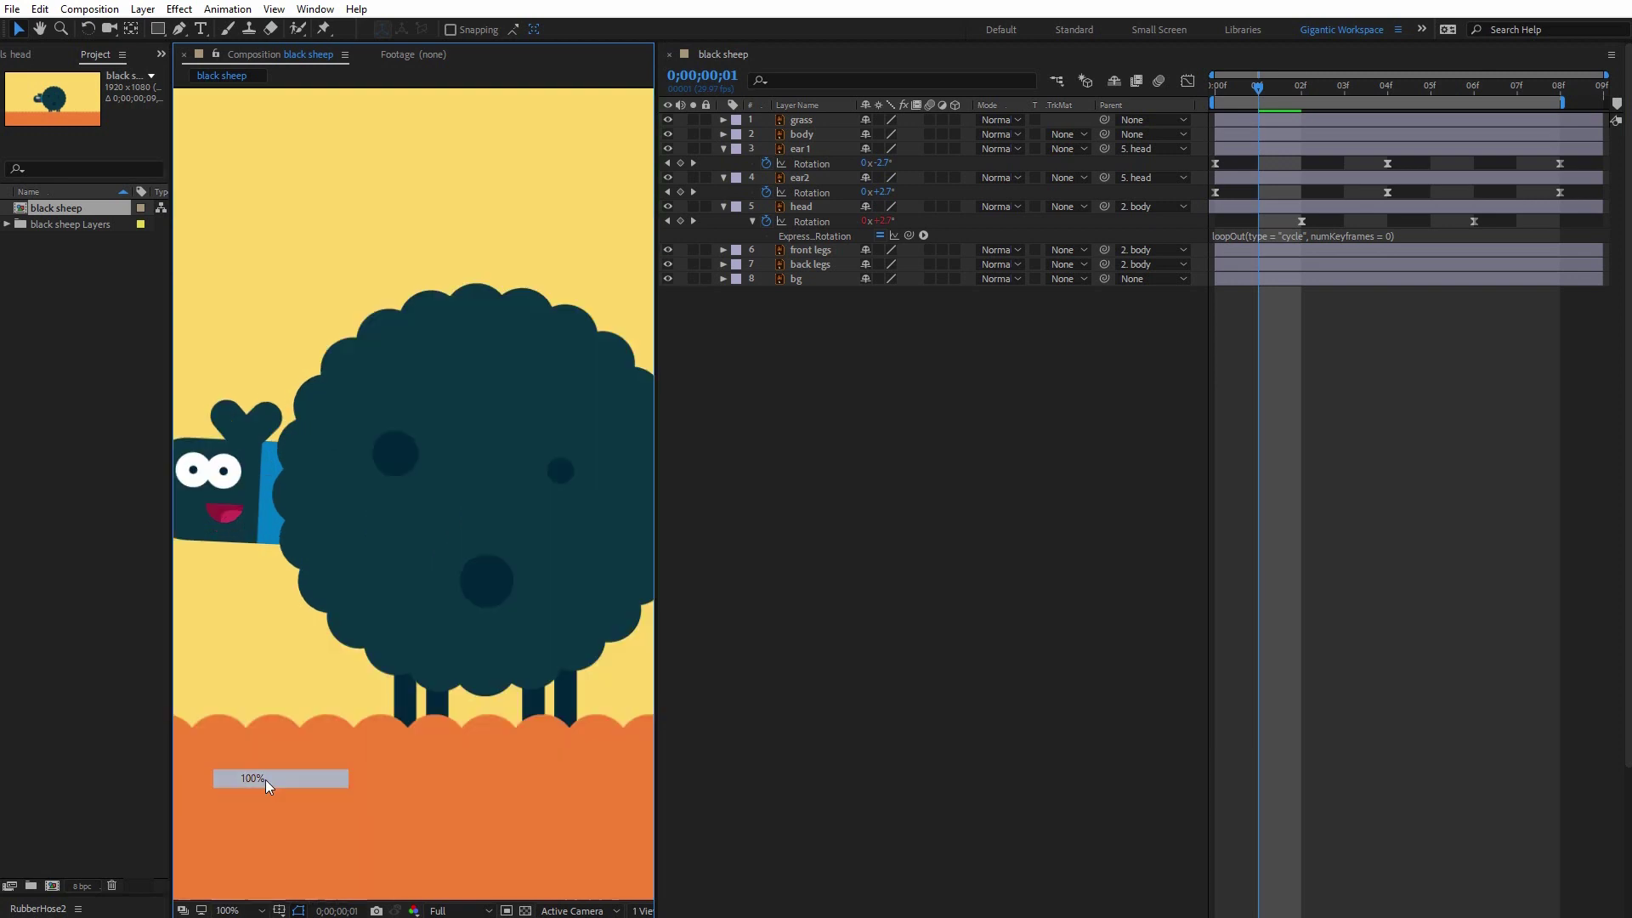
pyautogui.press('space')
pyautogui.moveTo(369, 539); pyautogui.dragTo(412, 525)
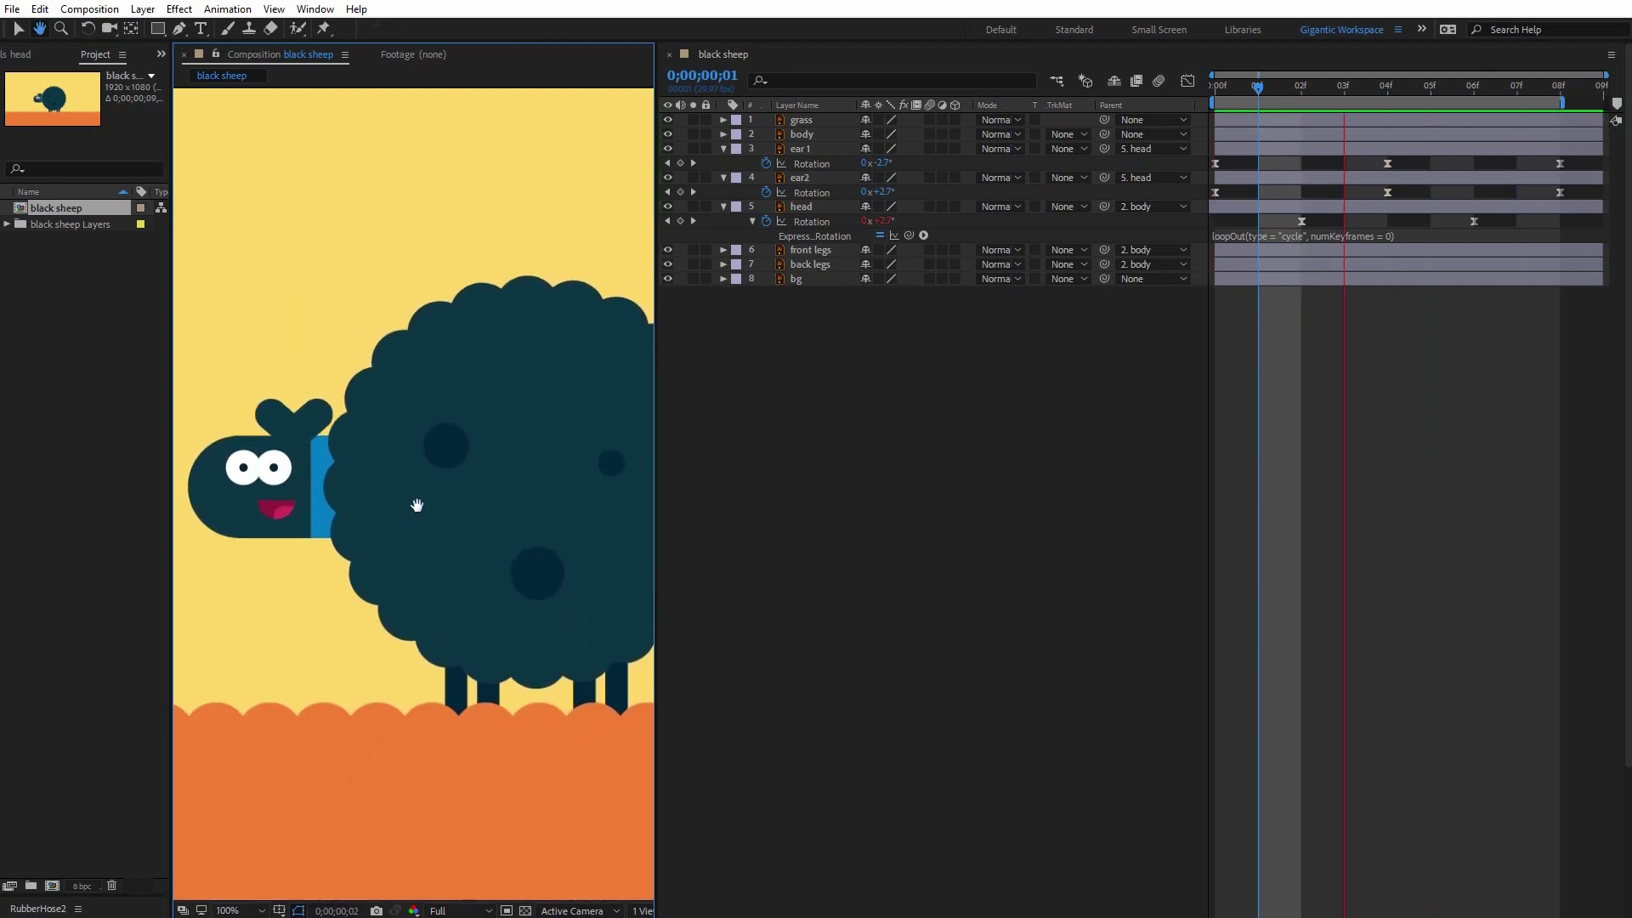
# - Preview the looping animation at 50% and collapse the head and ear2 Rotation properties
pyautogui.click(262, 911)
pyautogui.click(250, 759)
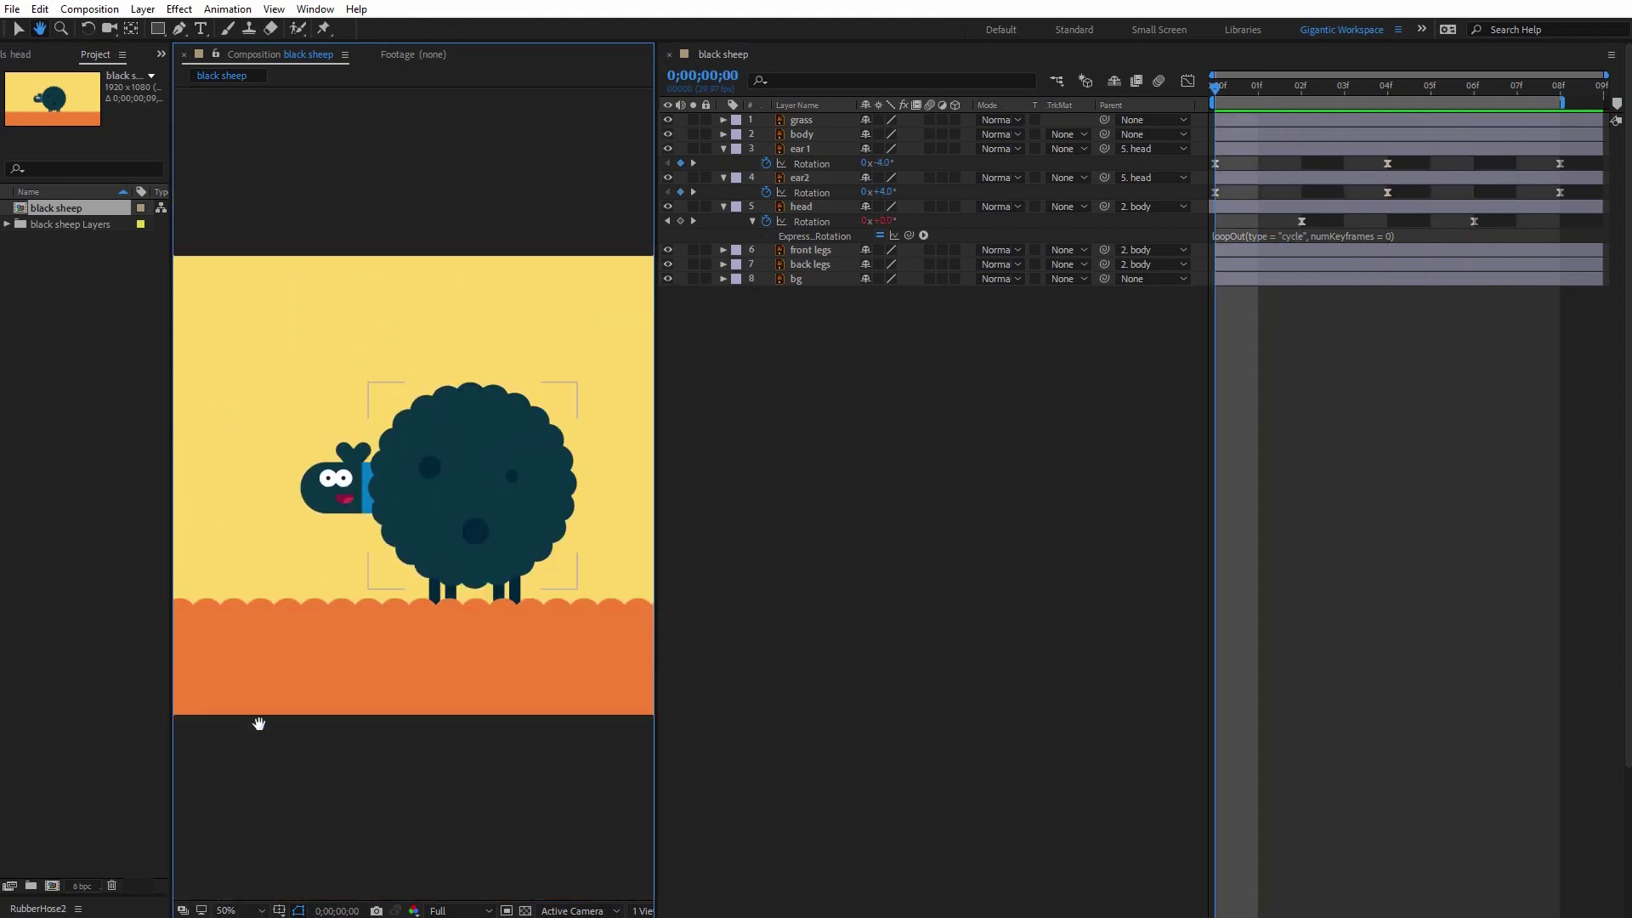
pyautogui.press('space')
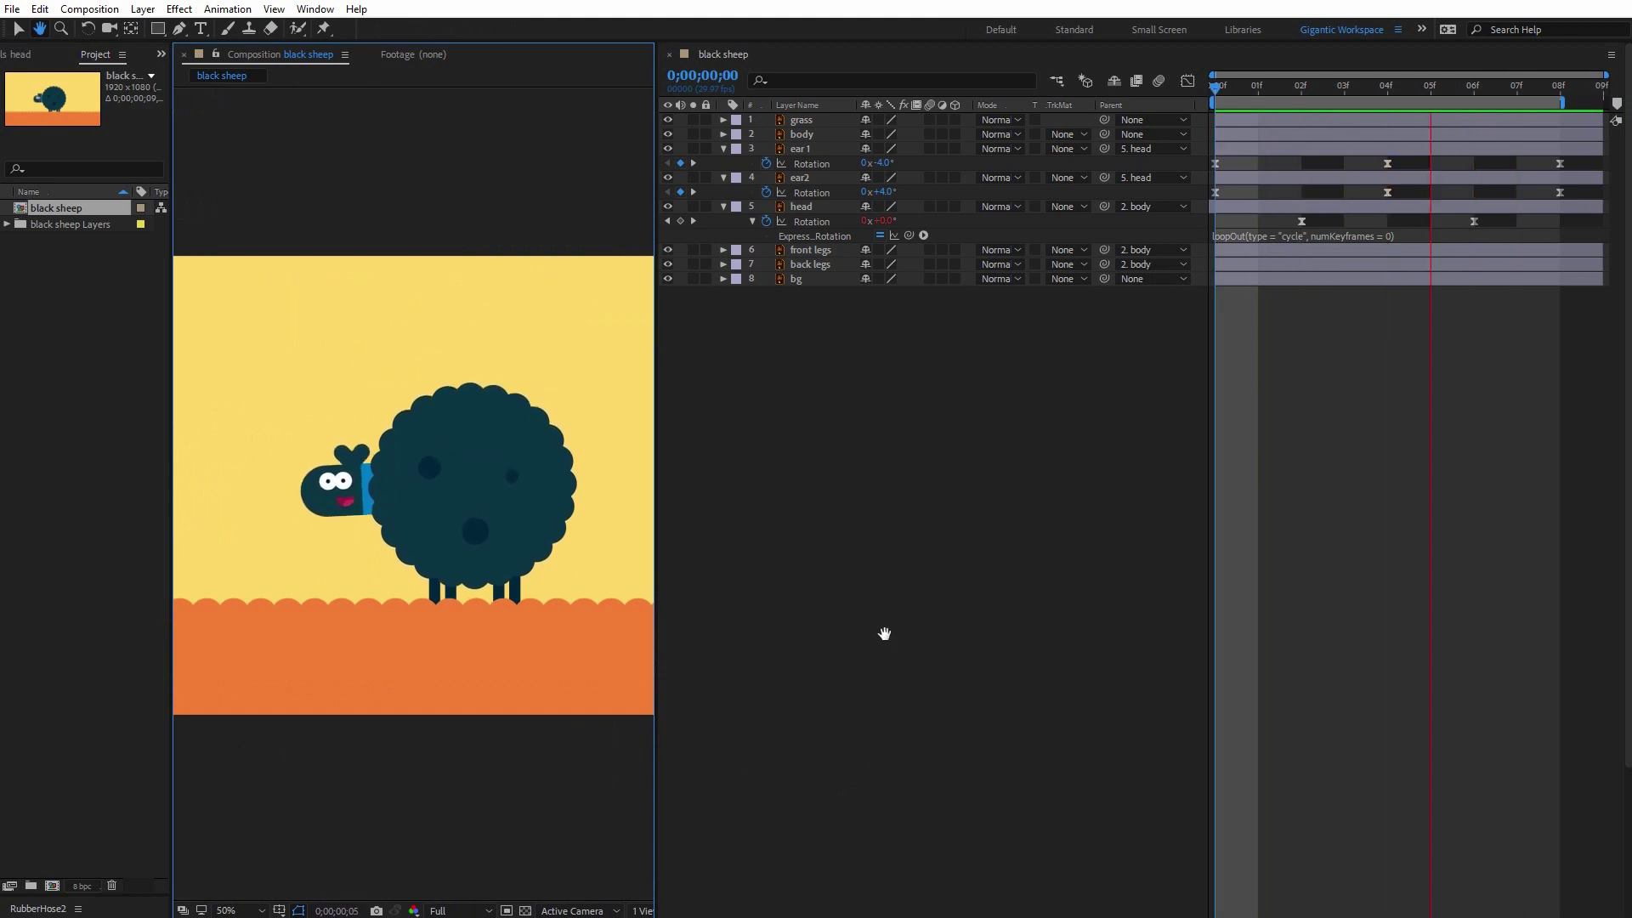
pyautogui.press('space')
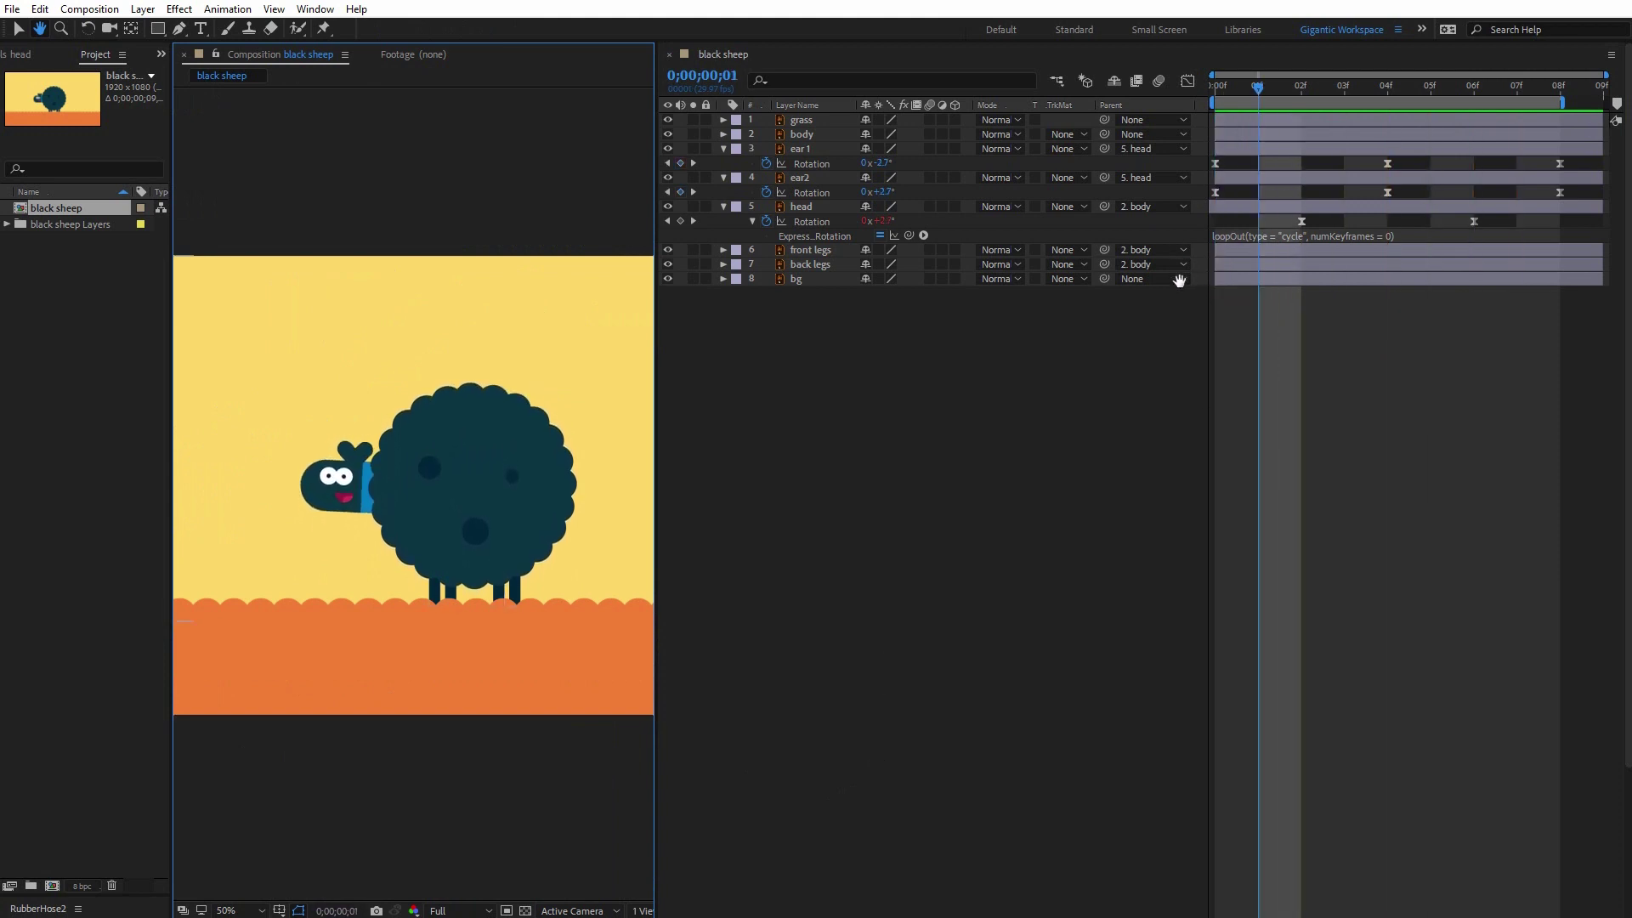
pyautogui.click(724, 206)
pyautogui.click(724, 178)
# - Set starting Position keyframes at frame 0 for the front and back legs layers
pyautogui.click(723, 149)
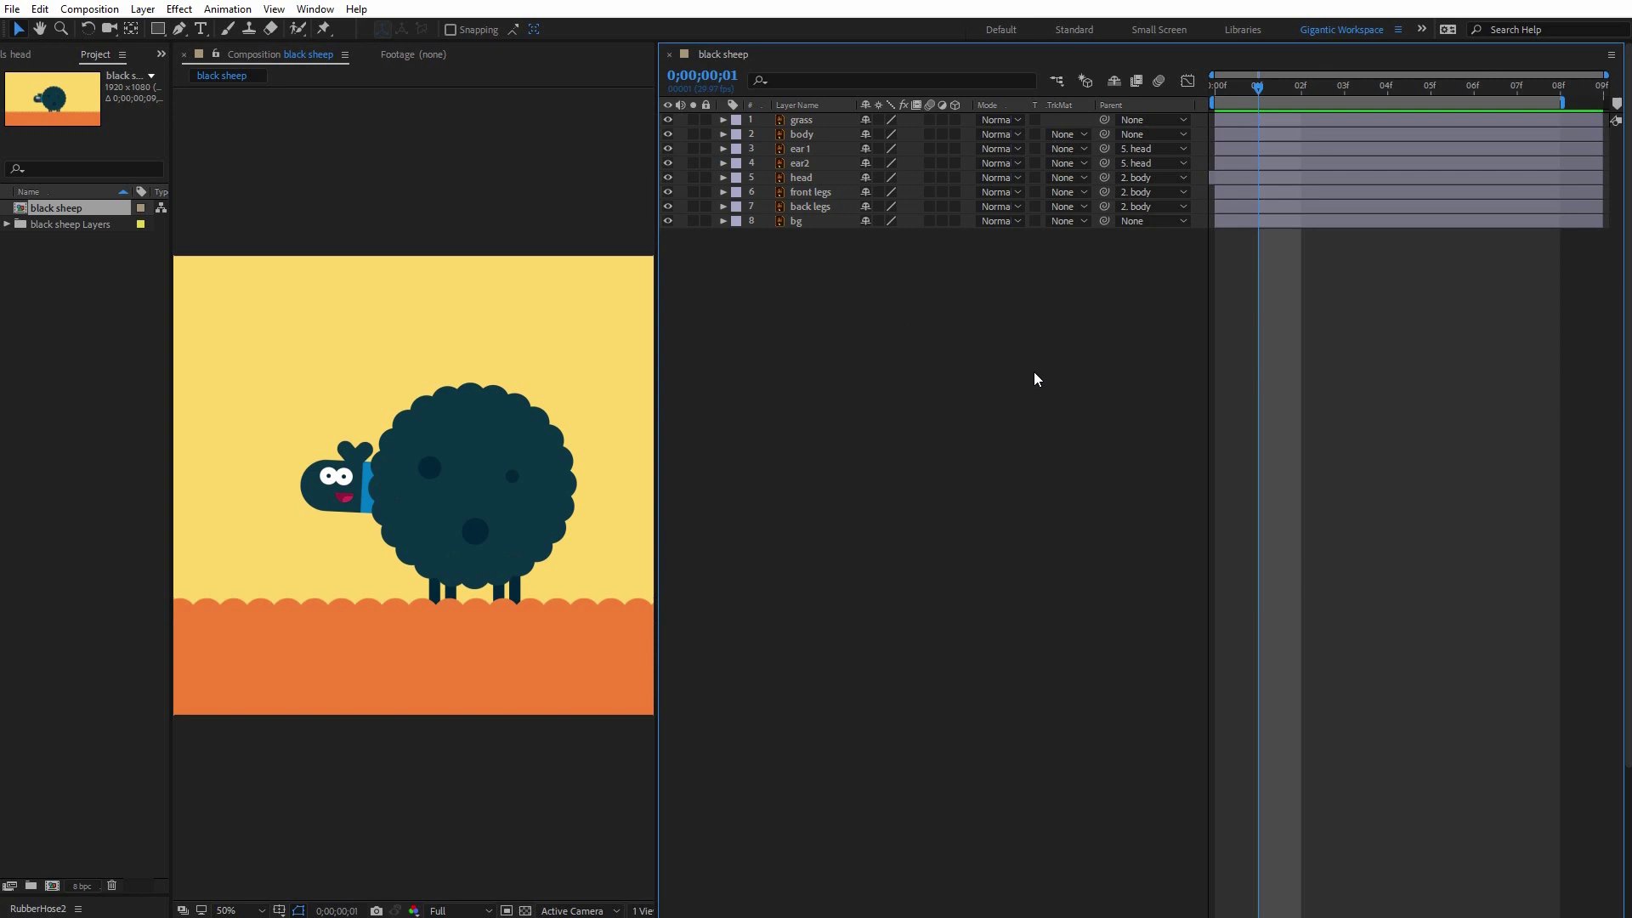
pyautogui.click(807, 191)
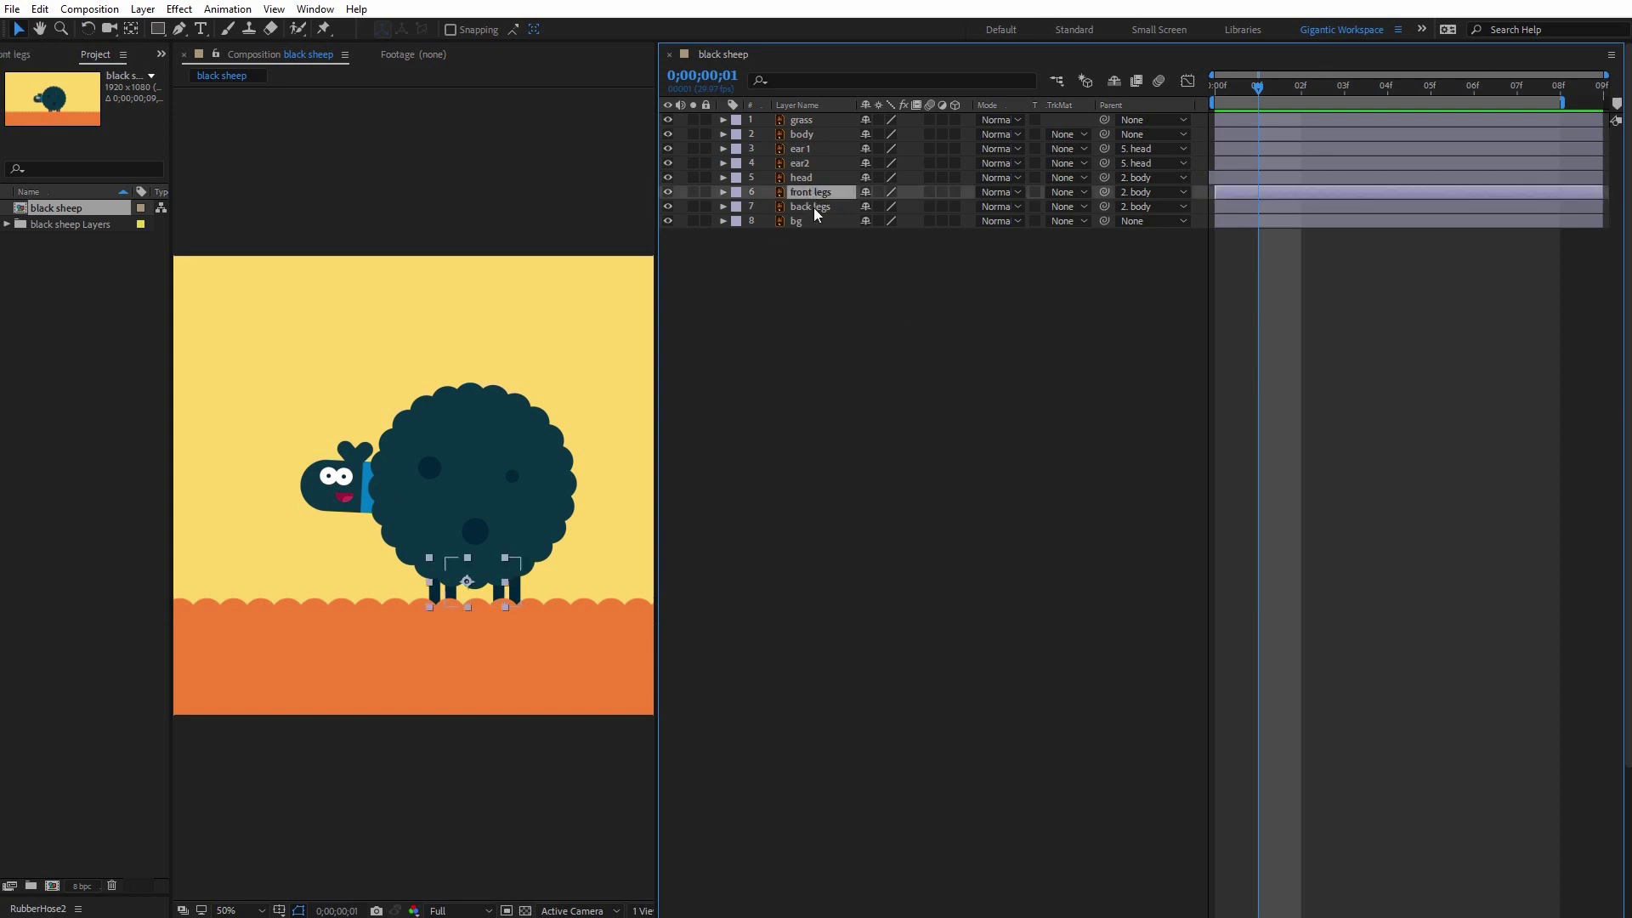
pyautogui.keyDown('shift'); pyautogui.click(804, 209); pyautogui.keyUp('shift')
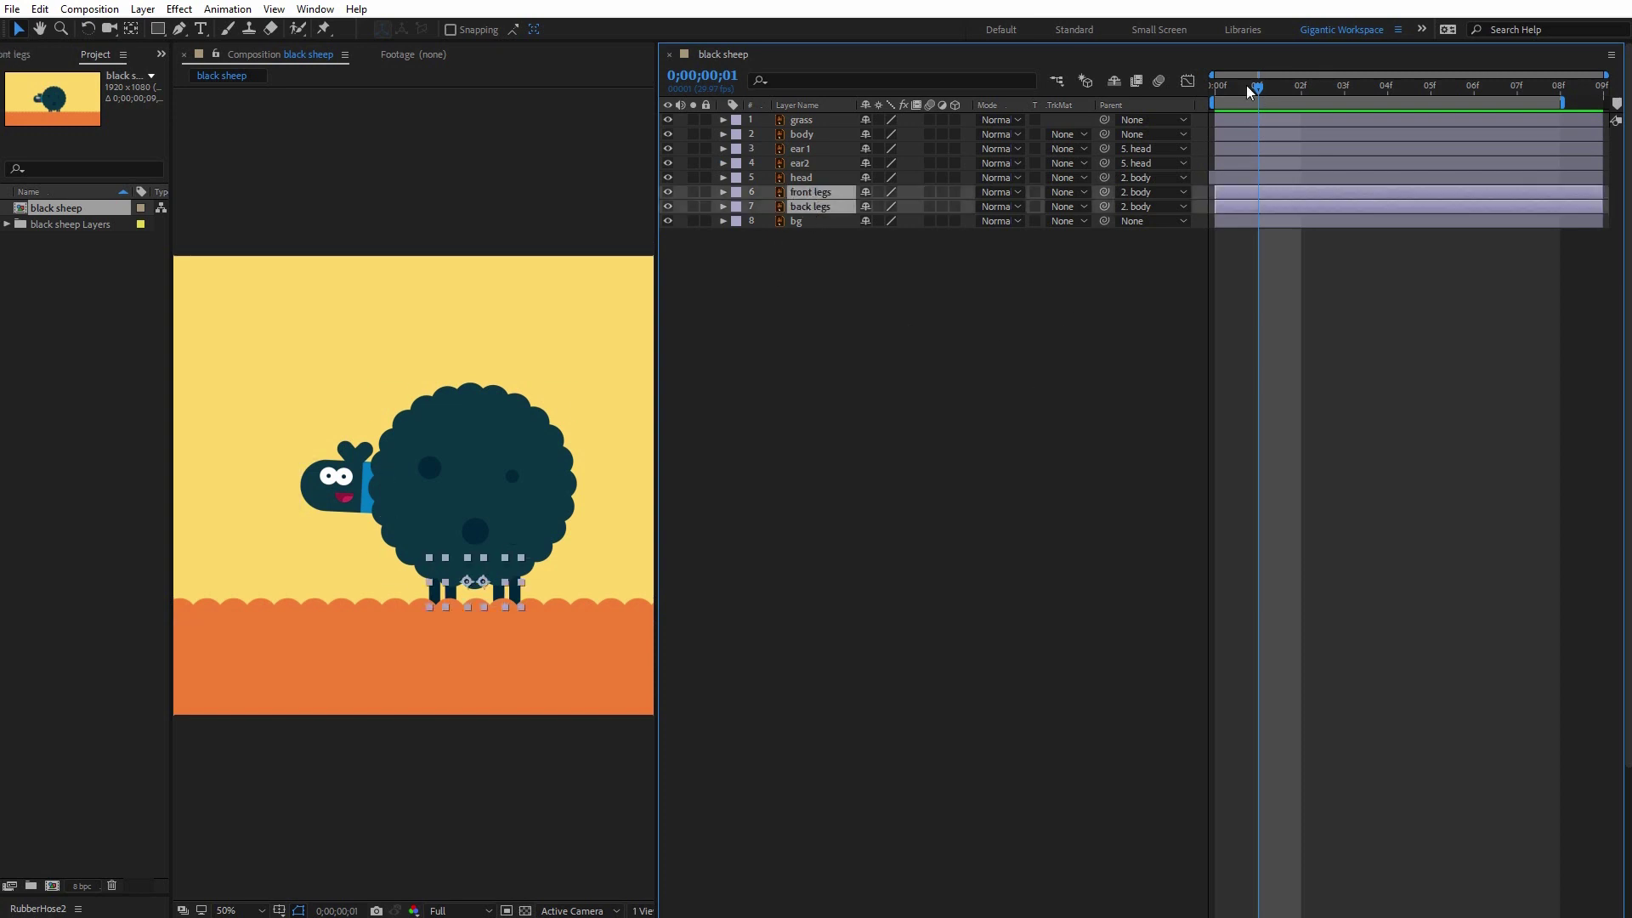
pyautogui.moveTo(1246, 85); pyautogui.dragTo(1190, 85)
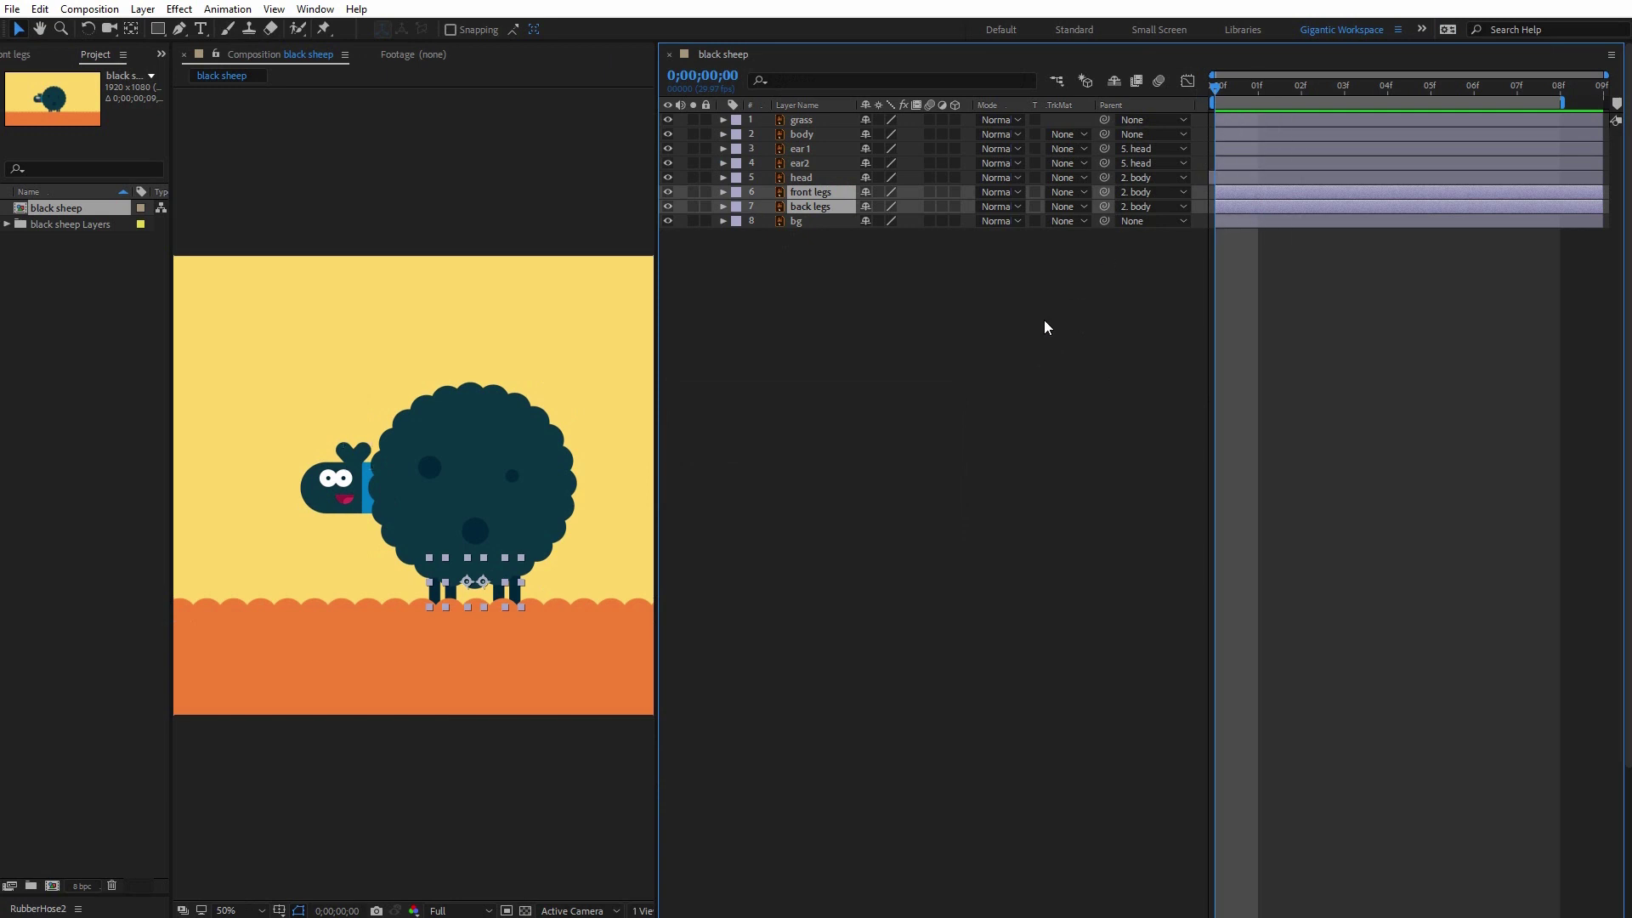
pyautogui.press('p')
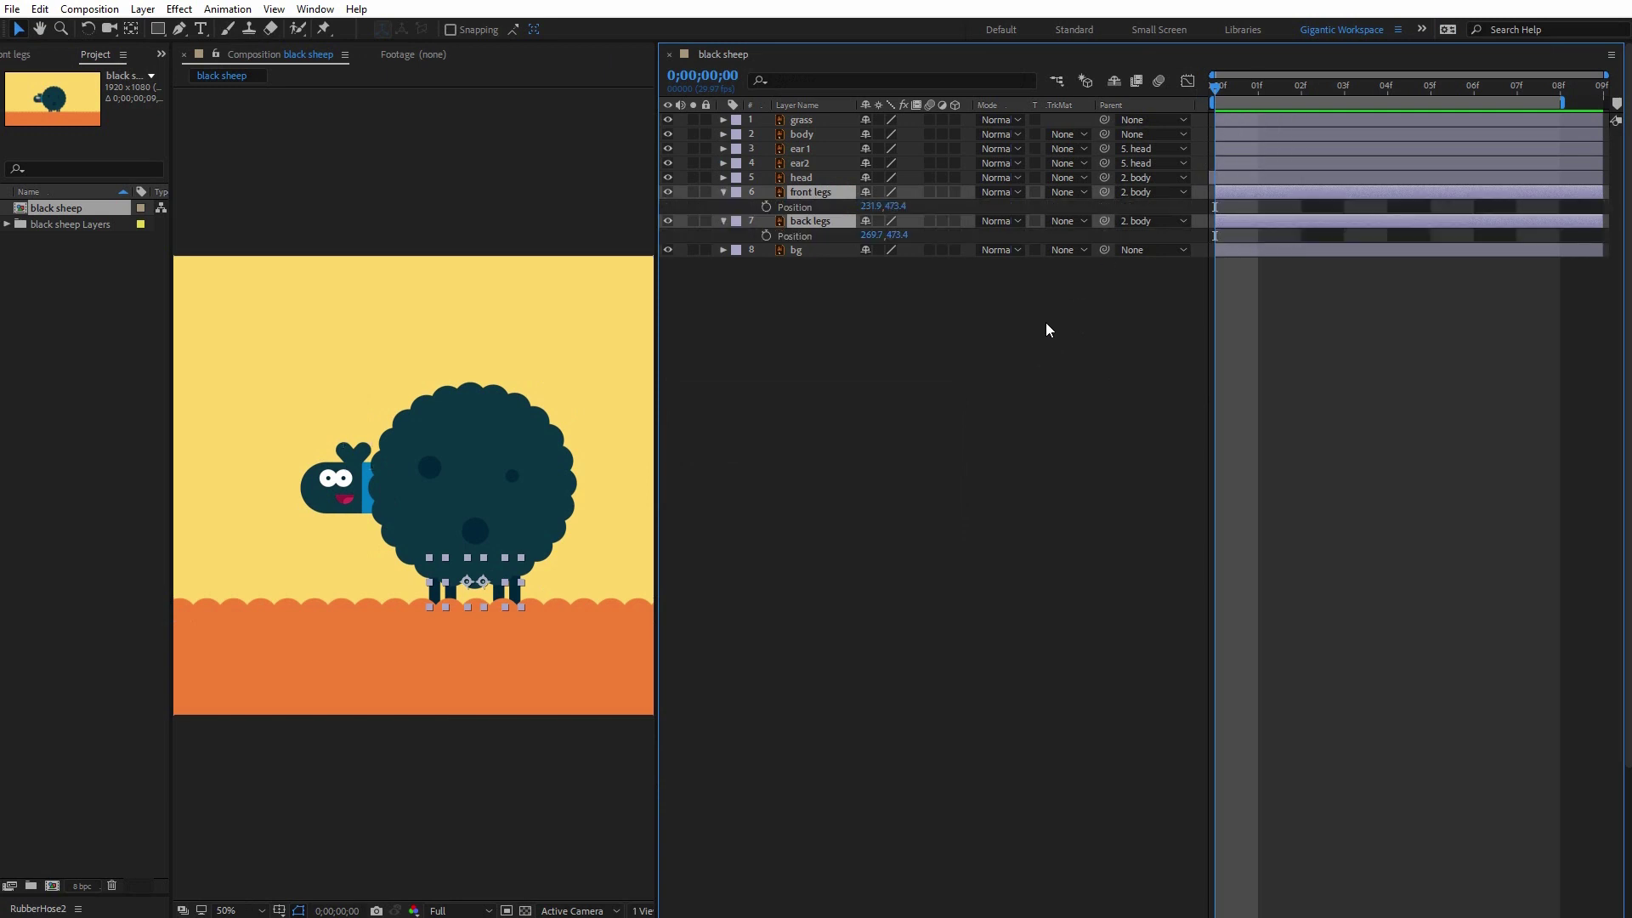
pyautogui.click(767, 207)
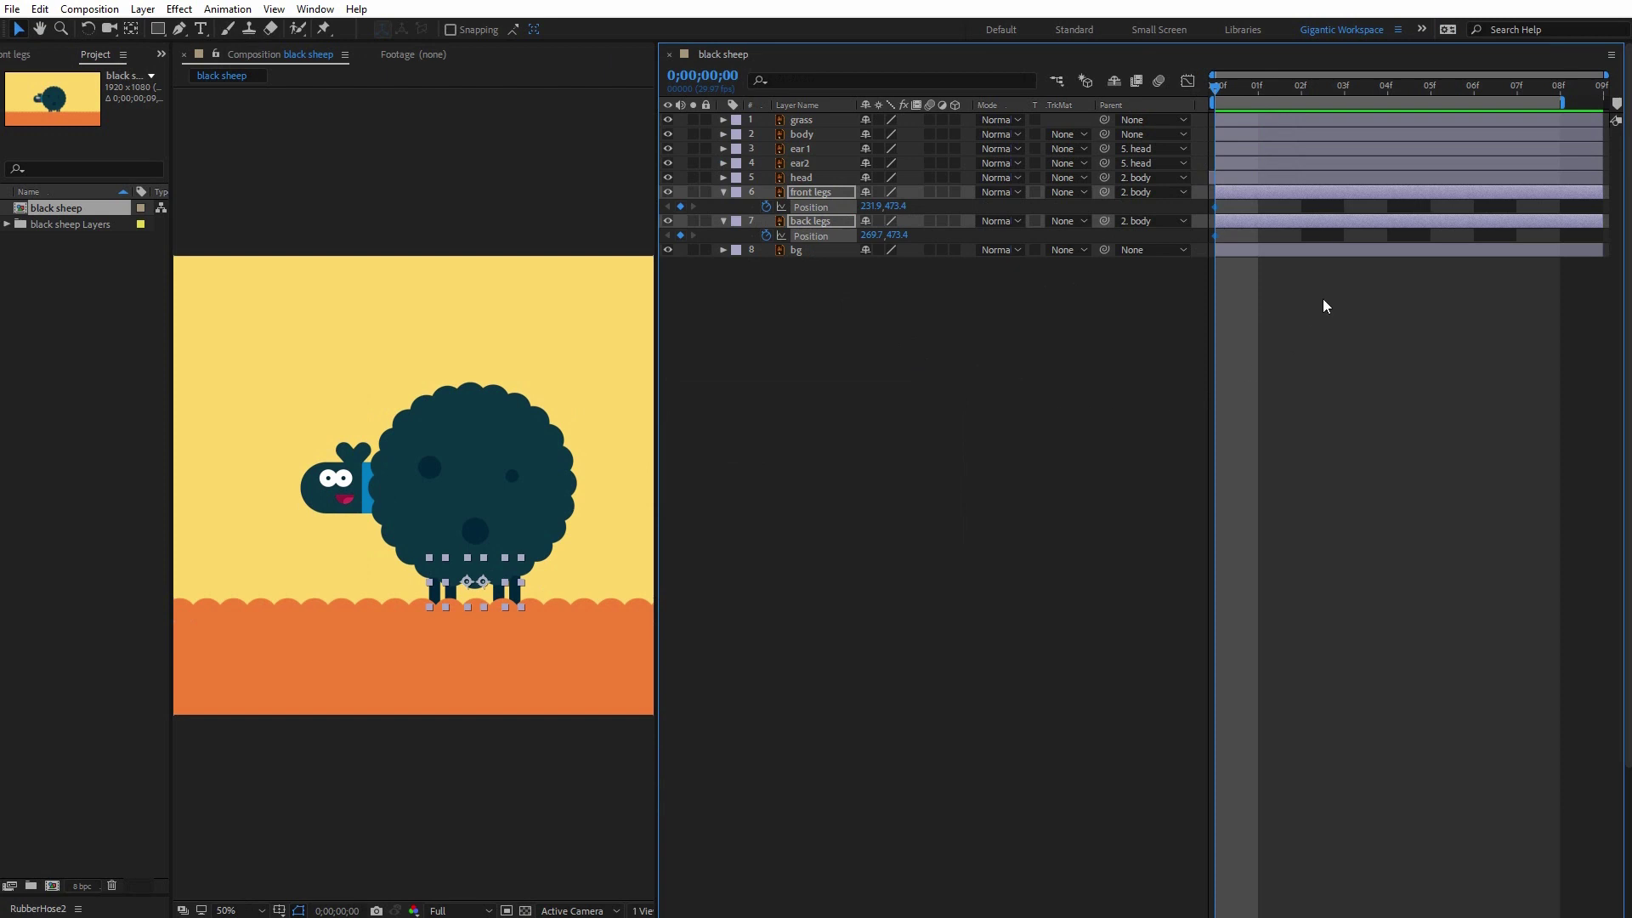
# - At frame 4, shift both leg layers 27 pixels to the right, viewed at 100%
pyautogui.click(1387, 89)
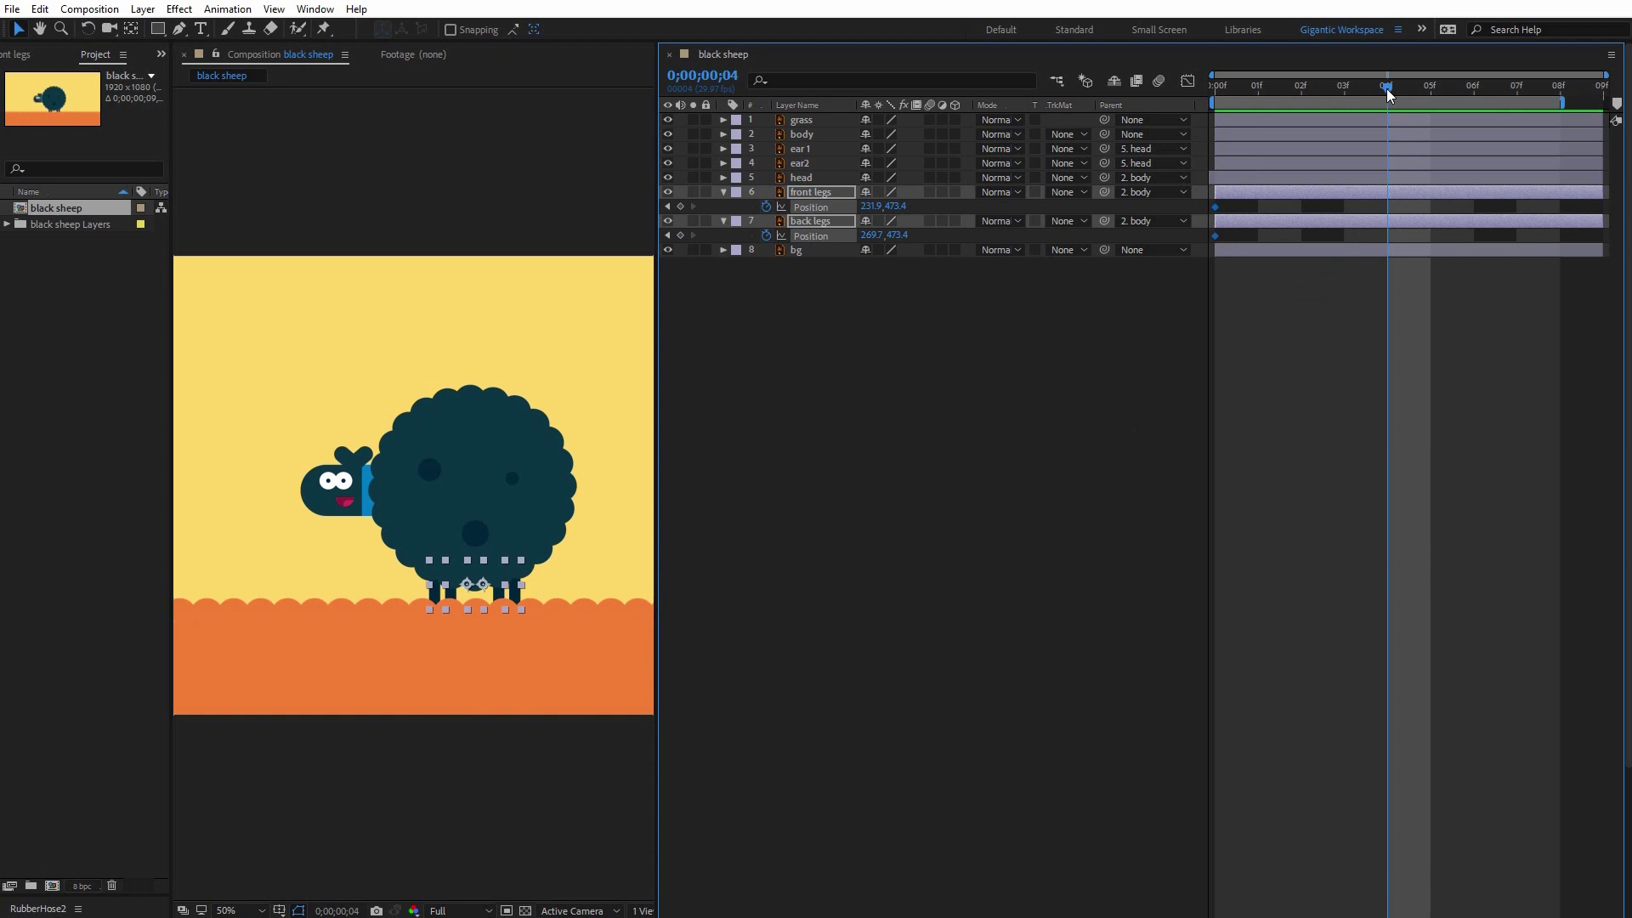
pyautogui.click(255, 910)
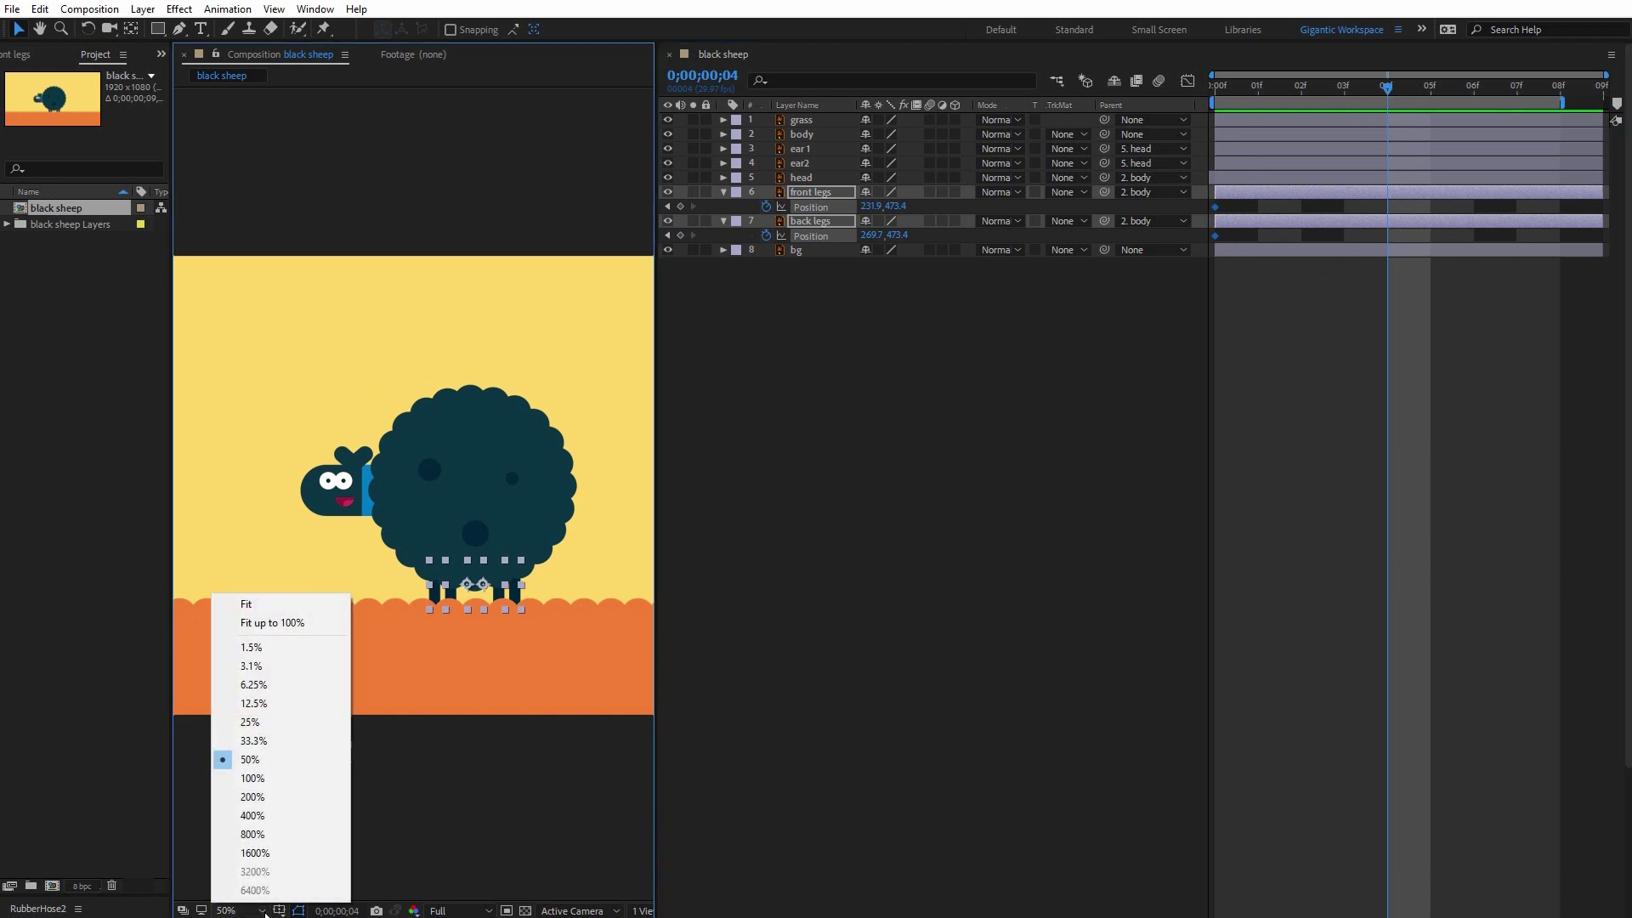
pyautogui.click(252, 779)
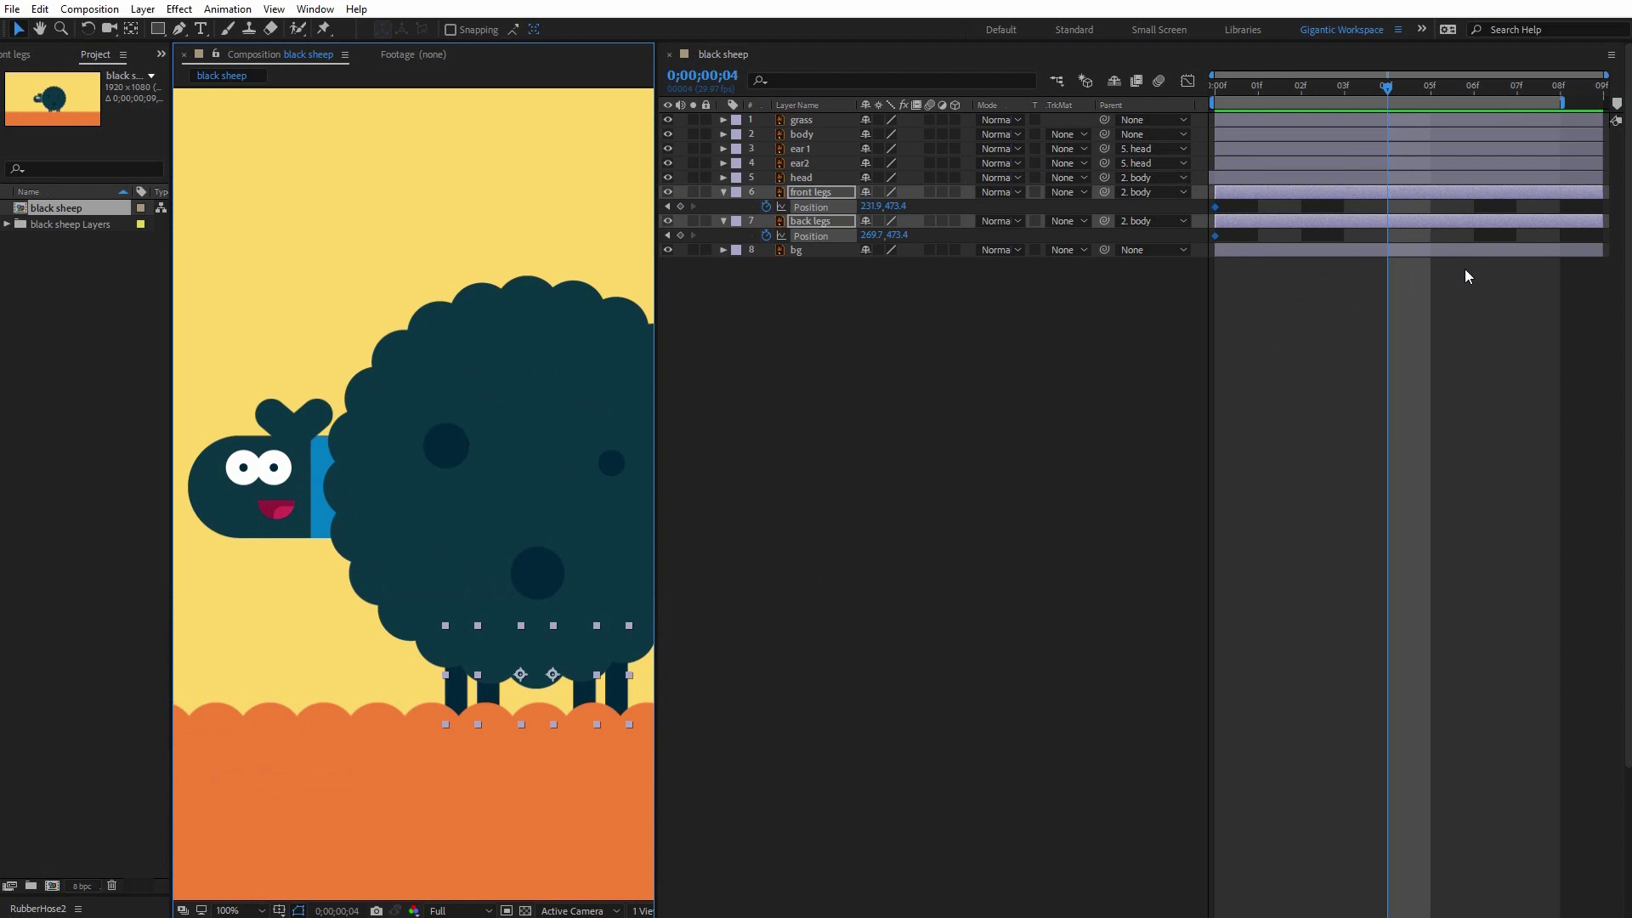
pyautogui.hotkey('shift', 'Right')
pyautogui.hotkey('shift', 'Right')
pyautogui.press('Right')
pyautogui.press('Right')
pyautogui.press('Right')
pyautogui.press('Right')
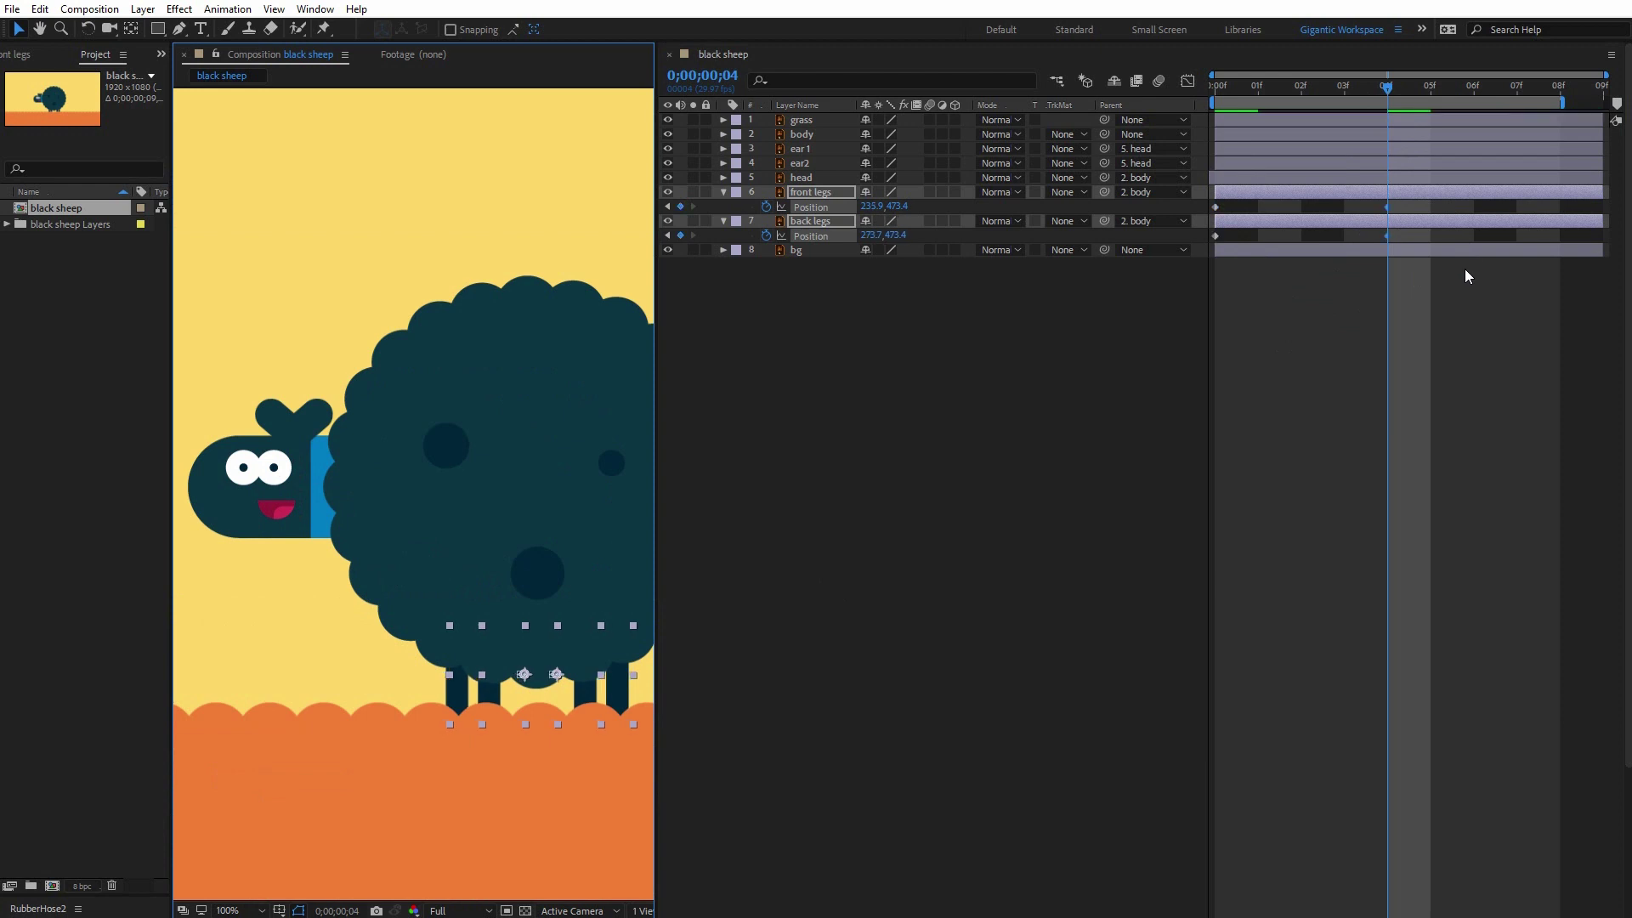
pyautogui.press('Right')
pyautogui.press('Right')
pyautogui.press('Right')
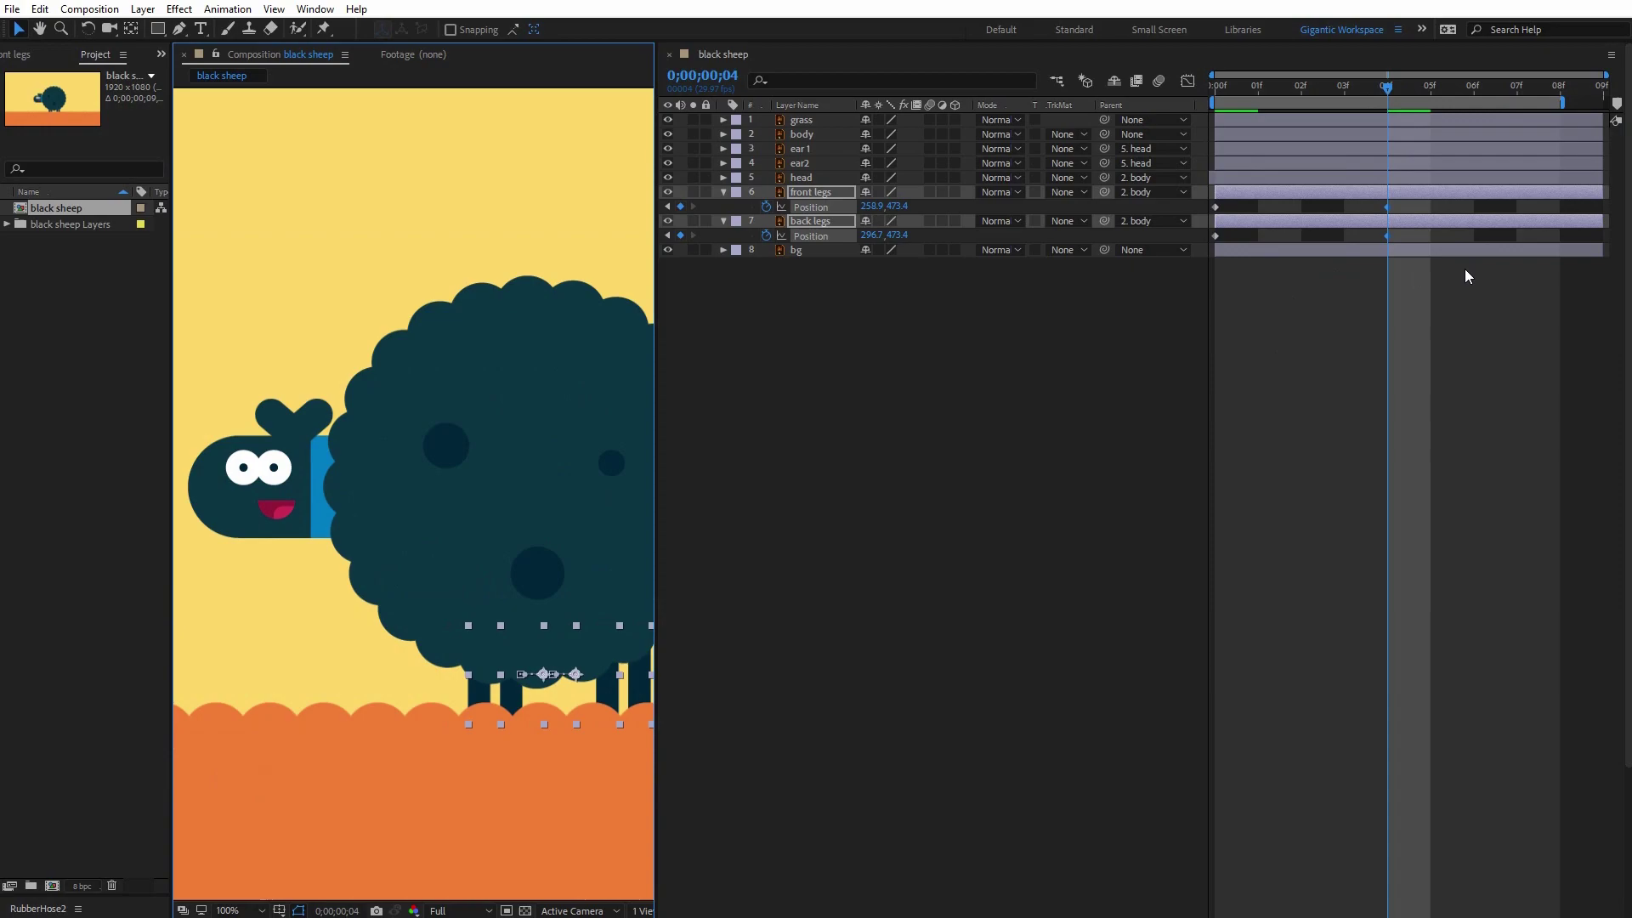
# - Swap the back legs' frame 0 and frame 4 Position keyframes
pyautogui.click(1463, 285)
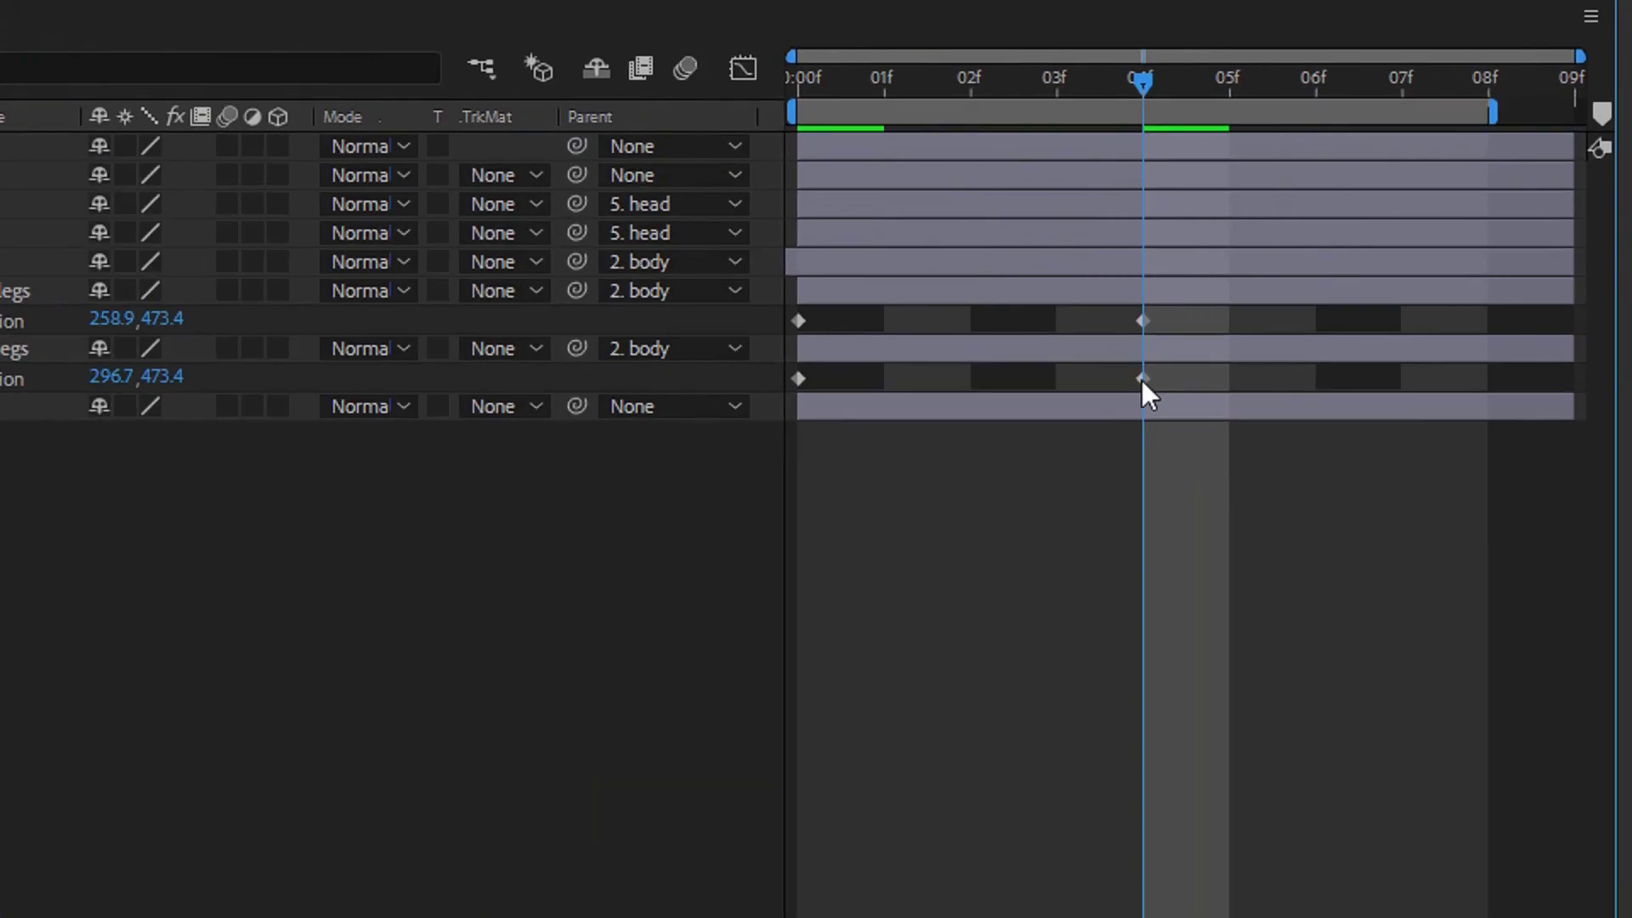
pyautogui.moveTo(1141, 380); pyautogui.dragTo(1002, 381)
pyautogui.moveTo(799, 379); pyautogui.dragTo(1160, 379)
pyautogui.moveTo(969, 378); pyautogui.dragTo(818, 381)
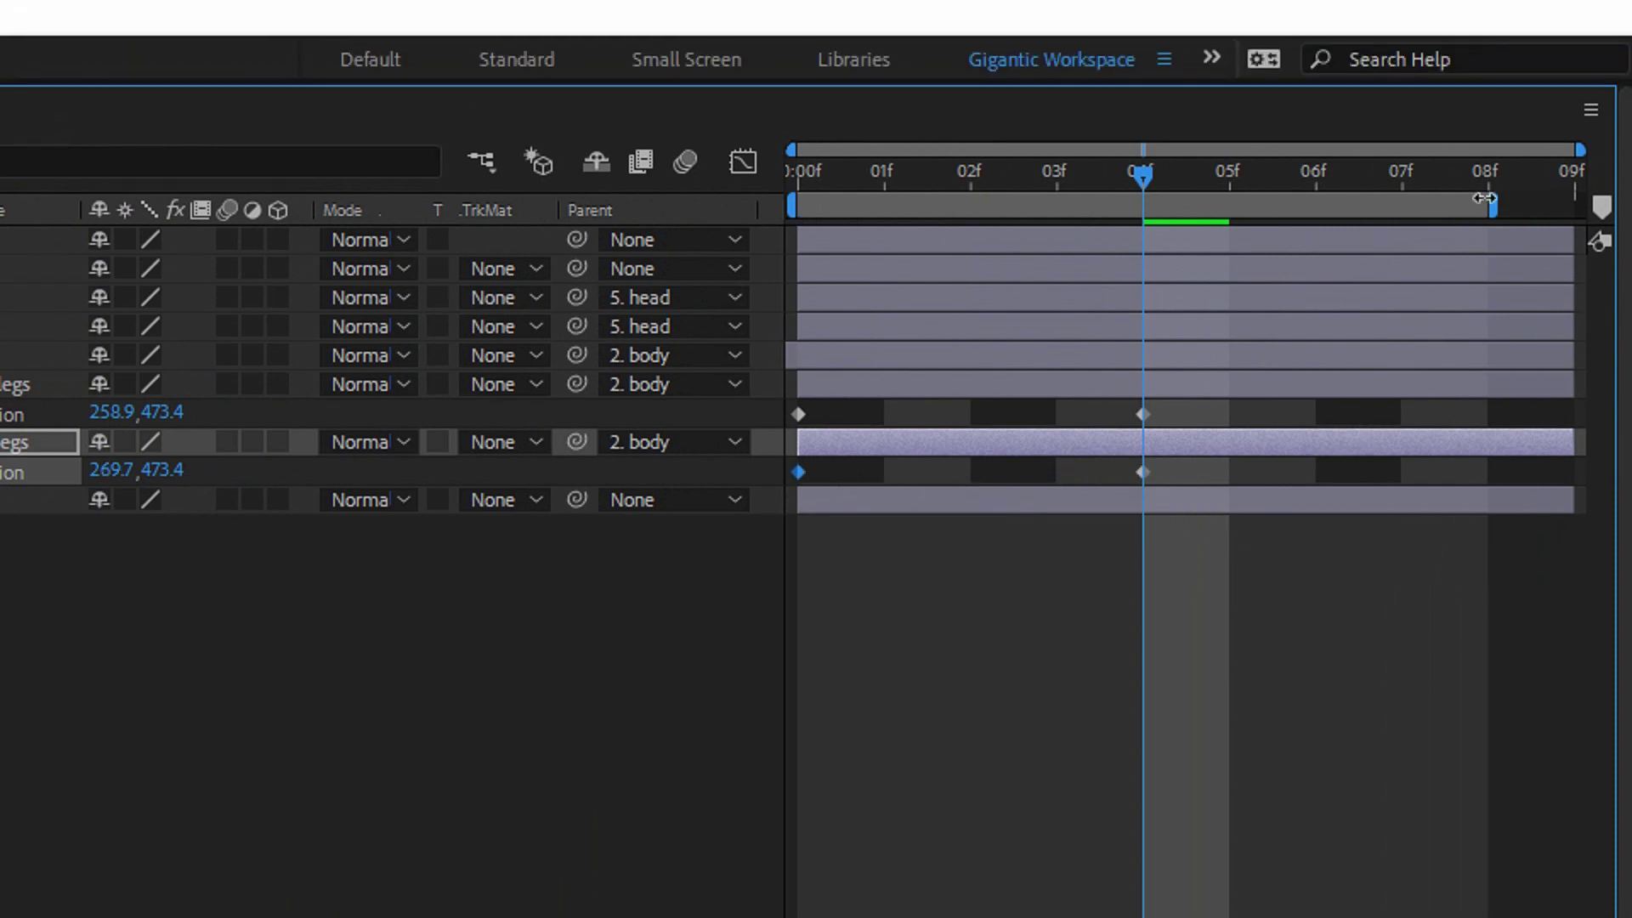
# - Paste each leg layer's starting Position at 08f so the legs return home
pyautogui.click(1488, 89)
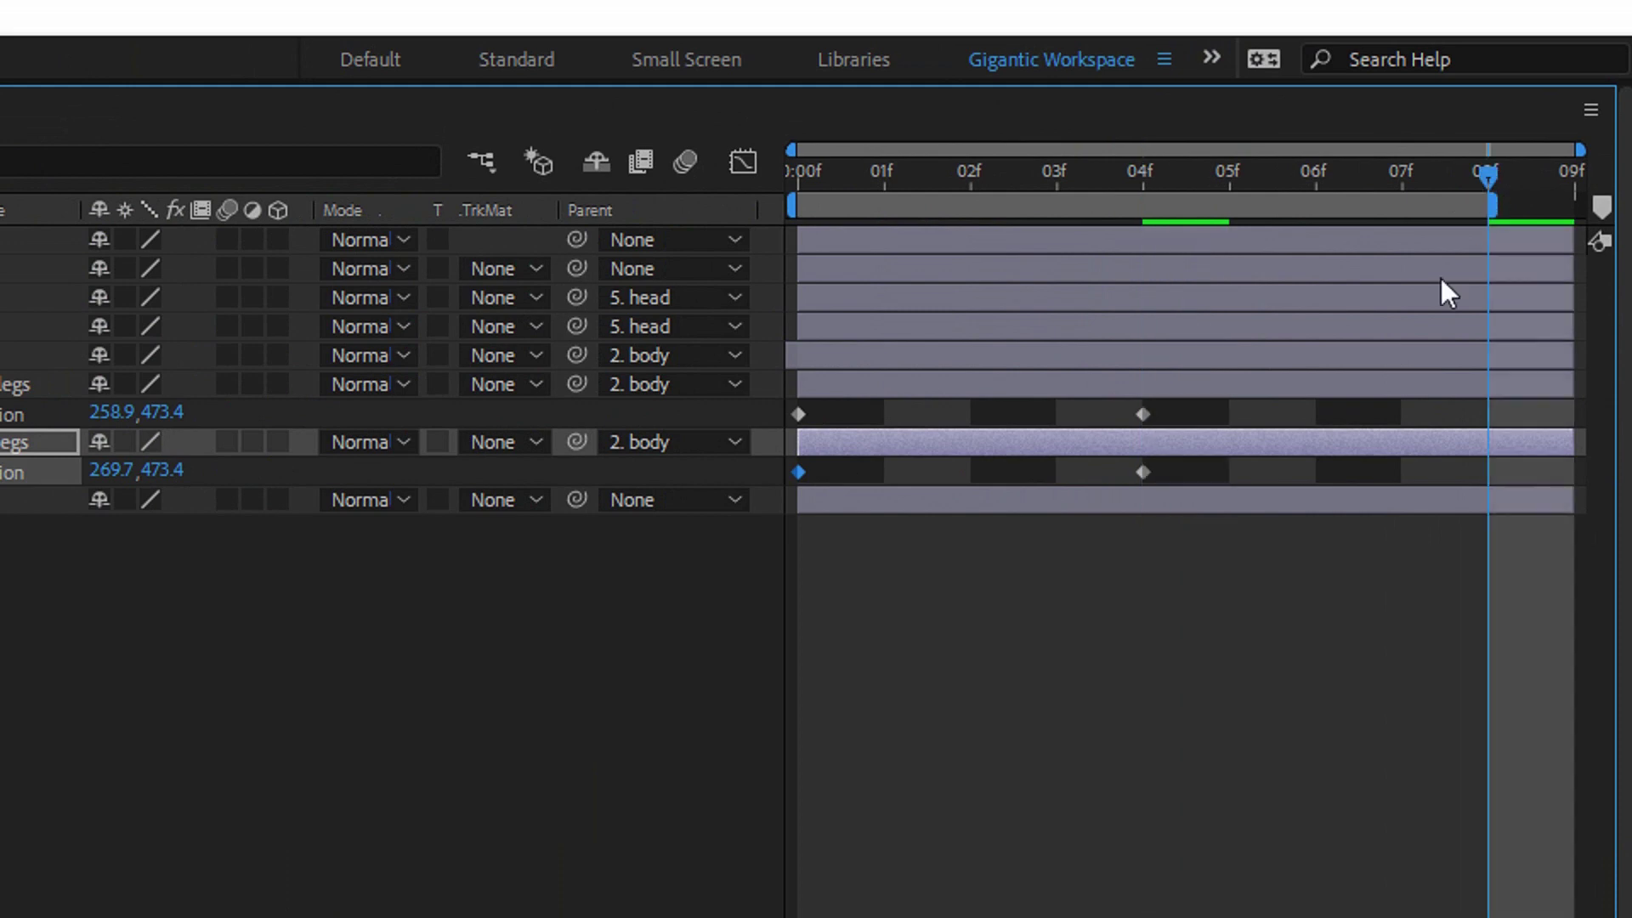
pyautogui.click(799, 415)
pyautogui.hotkey('ctrl', 'v')
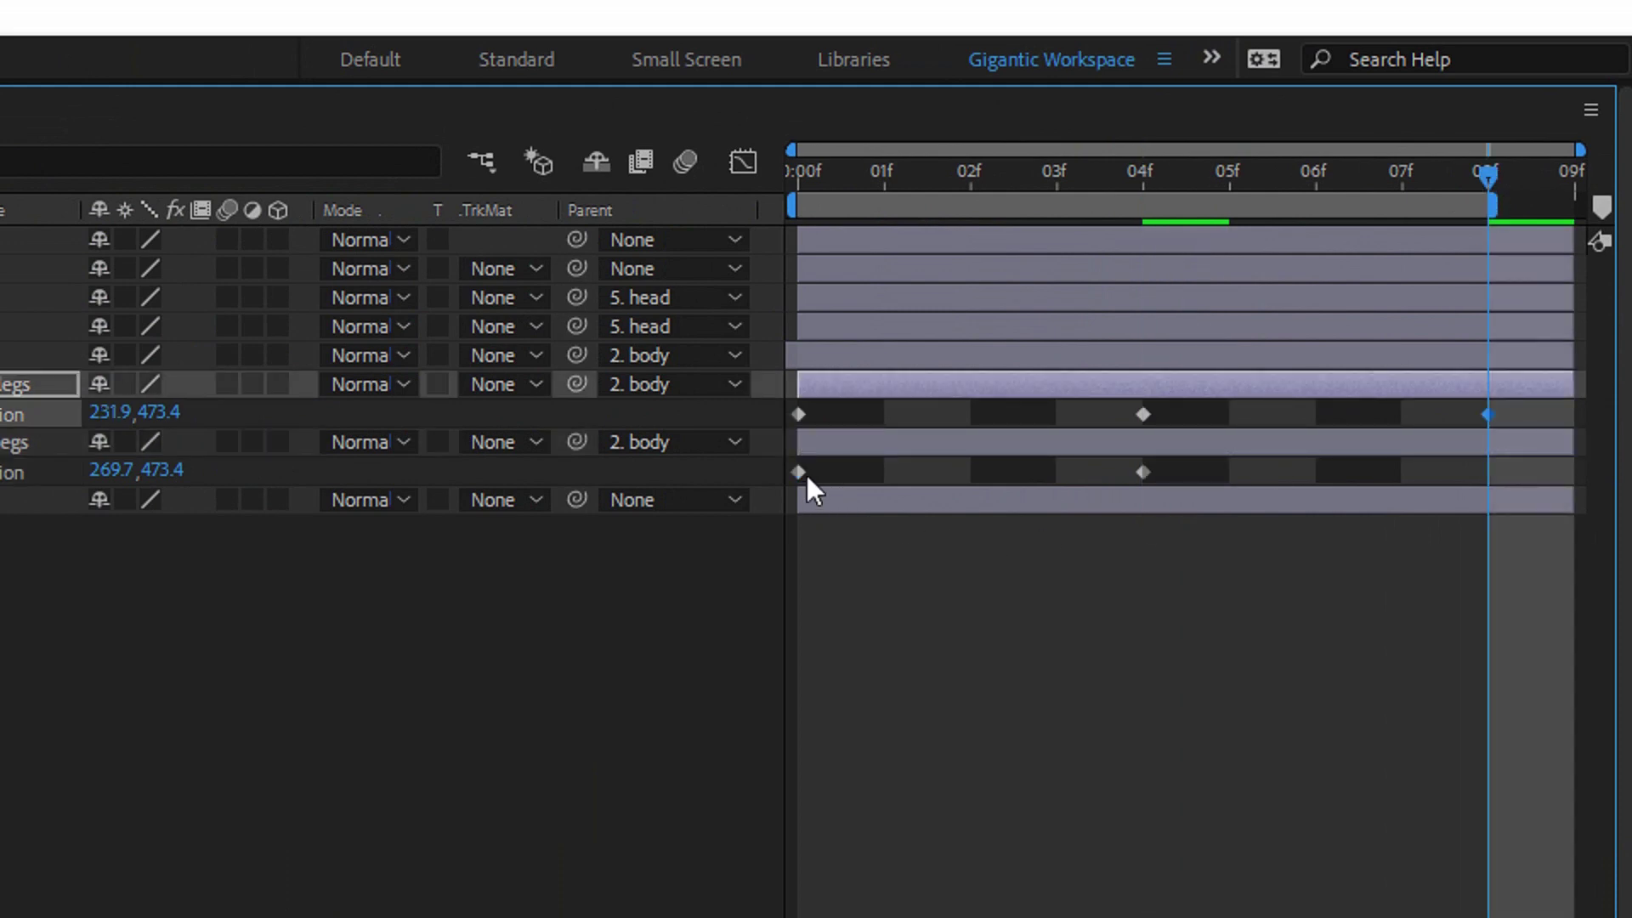
pyautogui.click(800, 473)
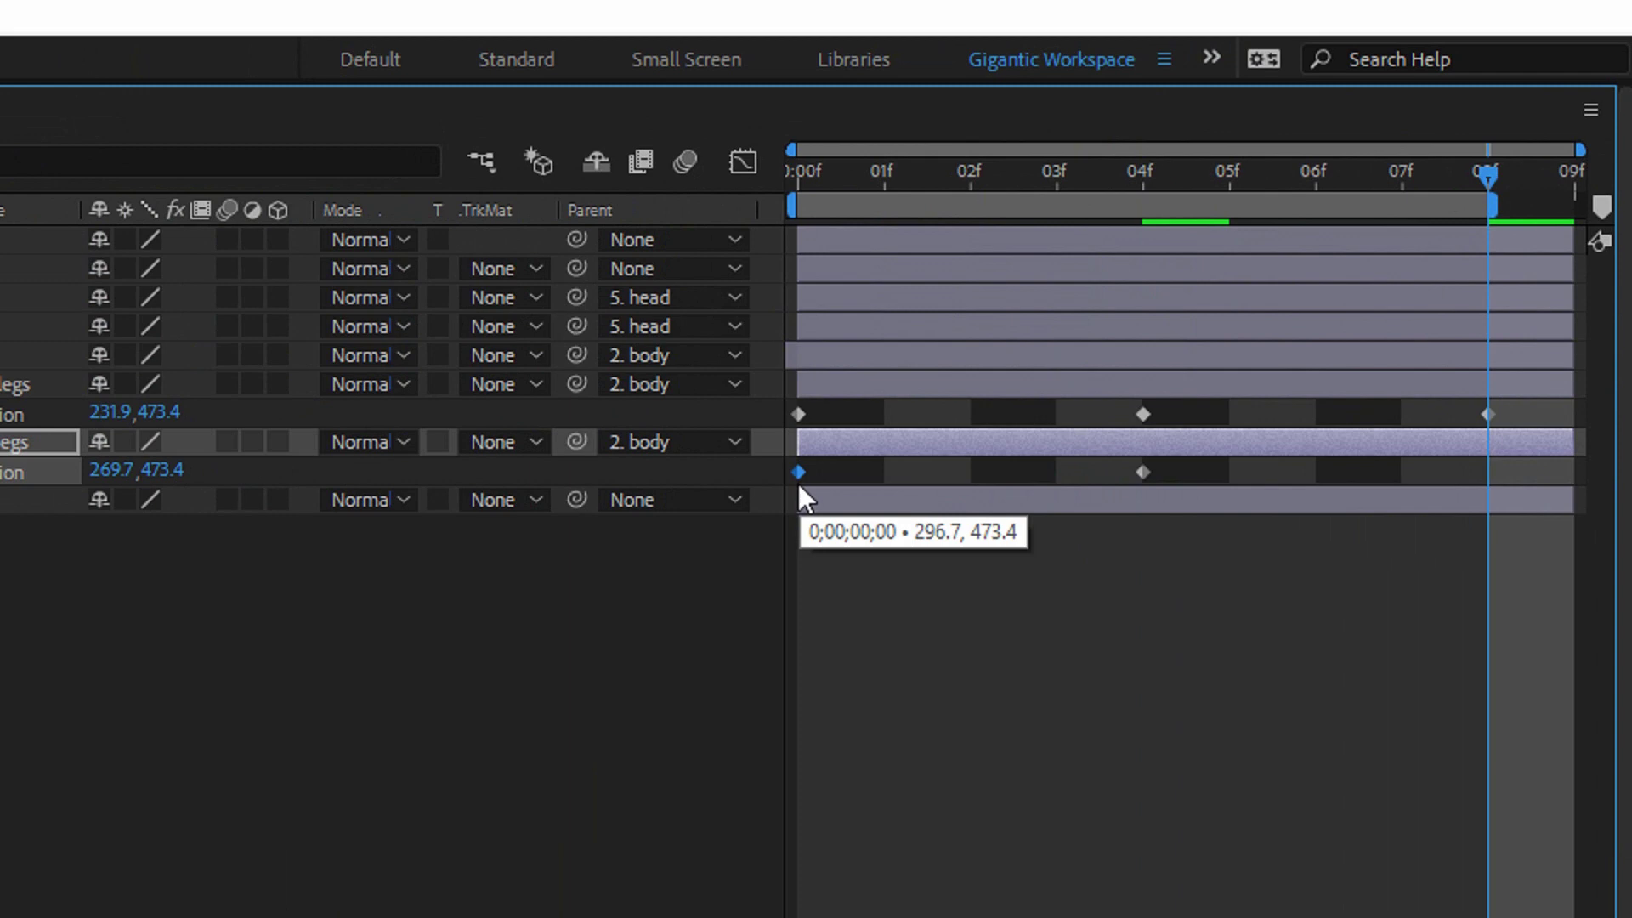
pyautogui.hotkey('ctrl', 'v')
# - Apply Easy Ease to all six leg keyframes and view the composition at 50%
pyautogui.moveTo(1517, 398); pyautogui.dragTo(787, 535)
pyautogui.press('F9')
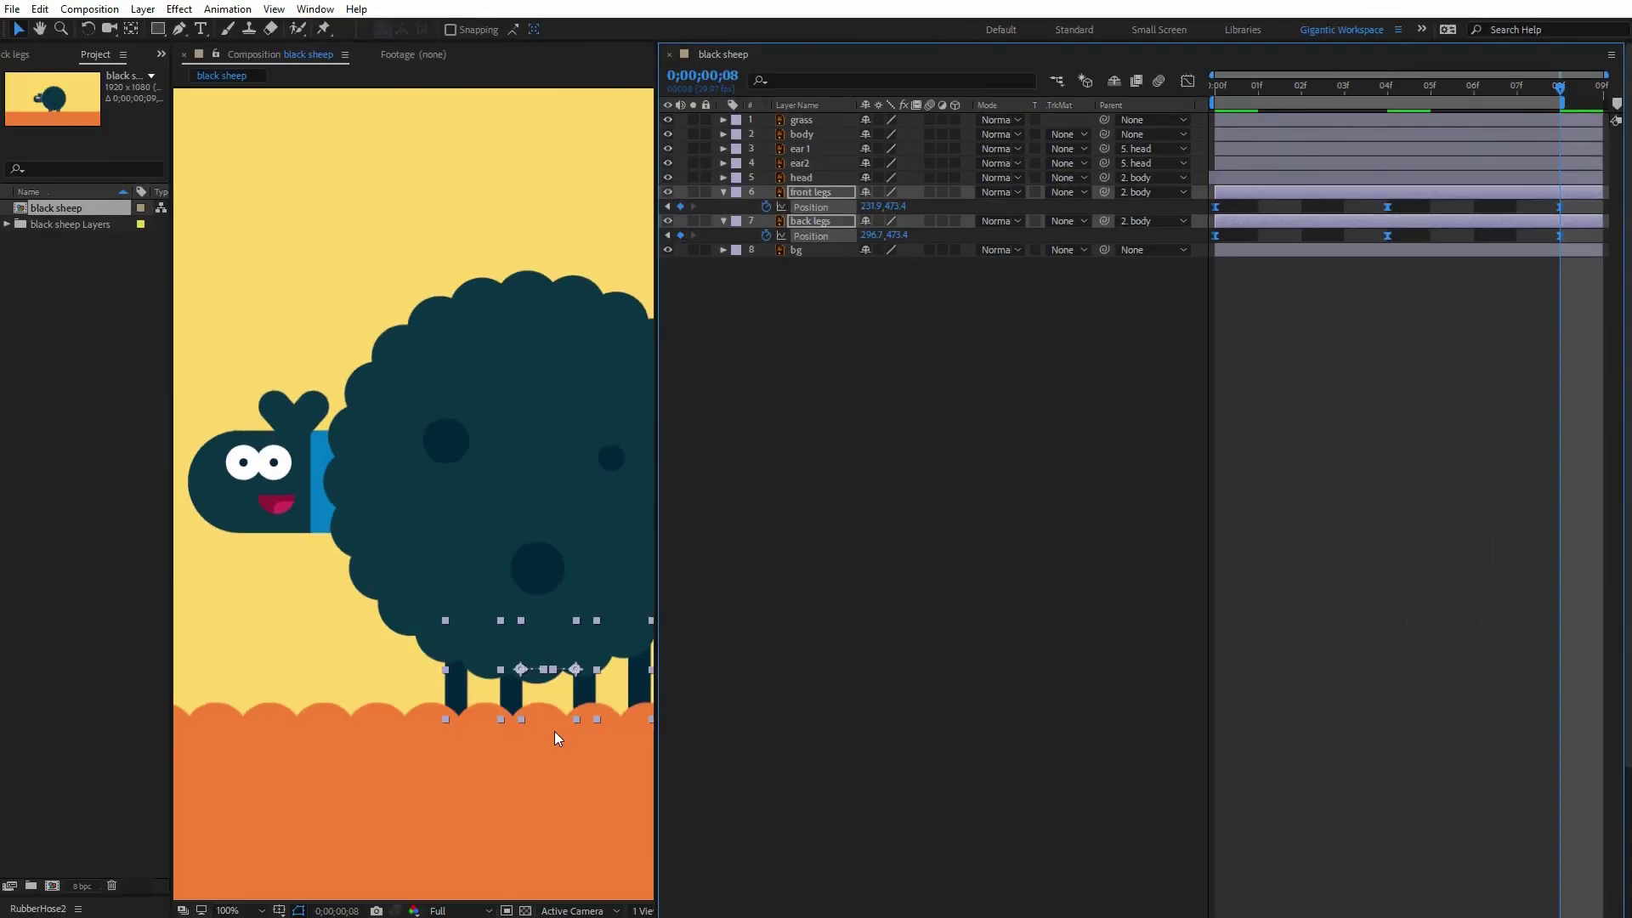
pyautogui.click(227, 911)
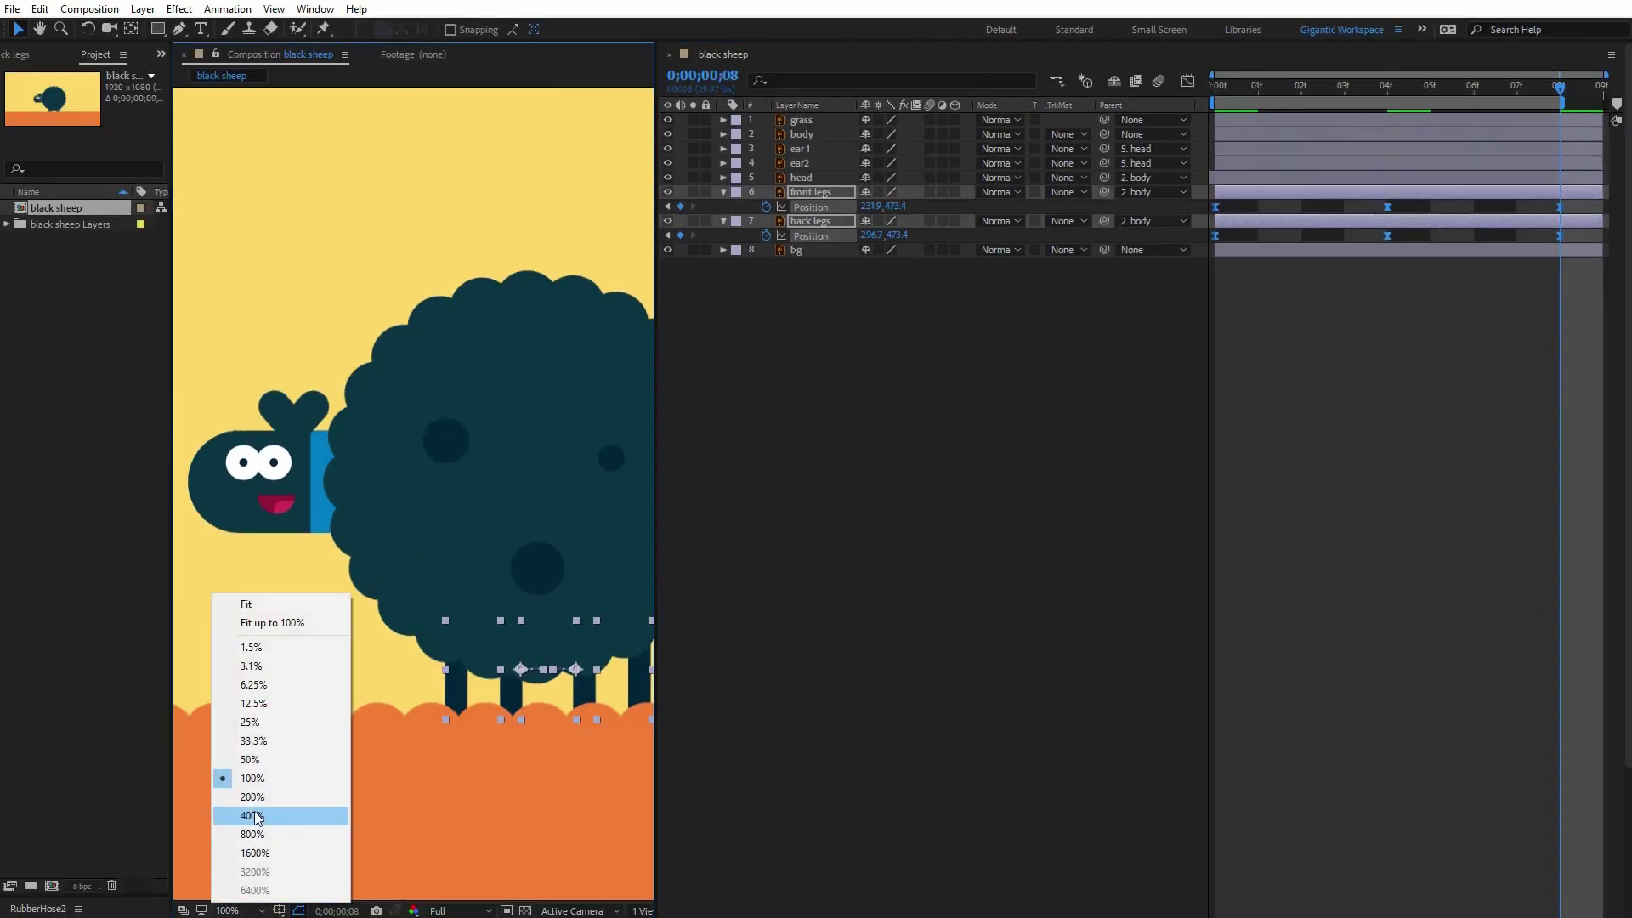
pyautogui.click(255, 759)
# - Preview the current leg animation
pyautogui.click(835, 662)
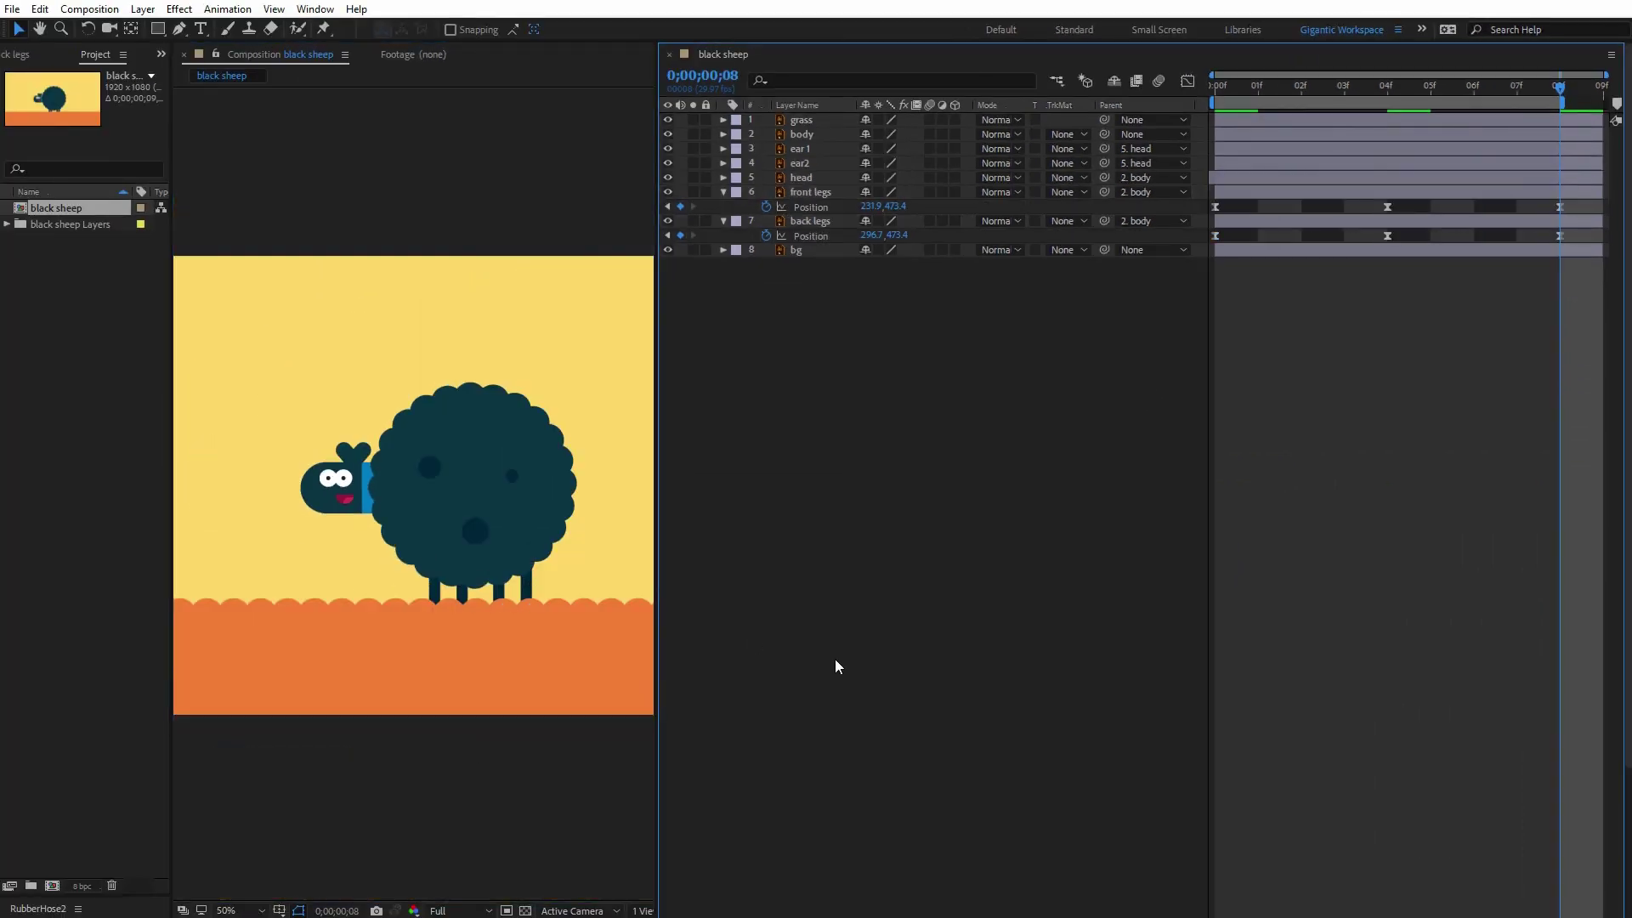
pyautogui.press('space')
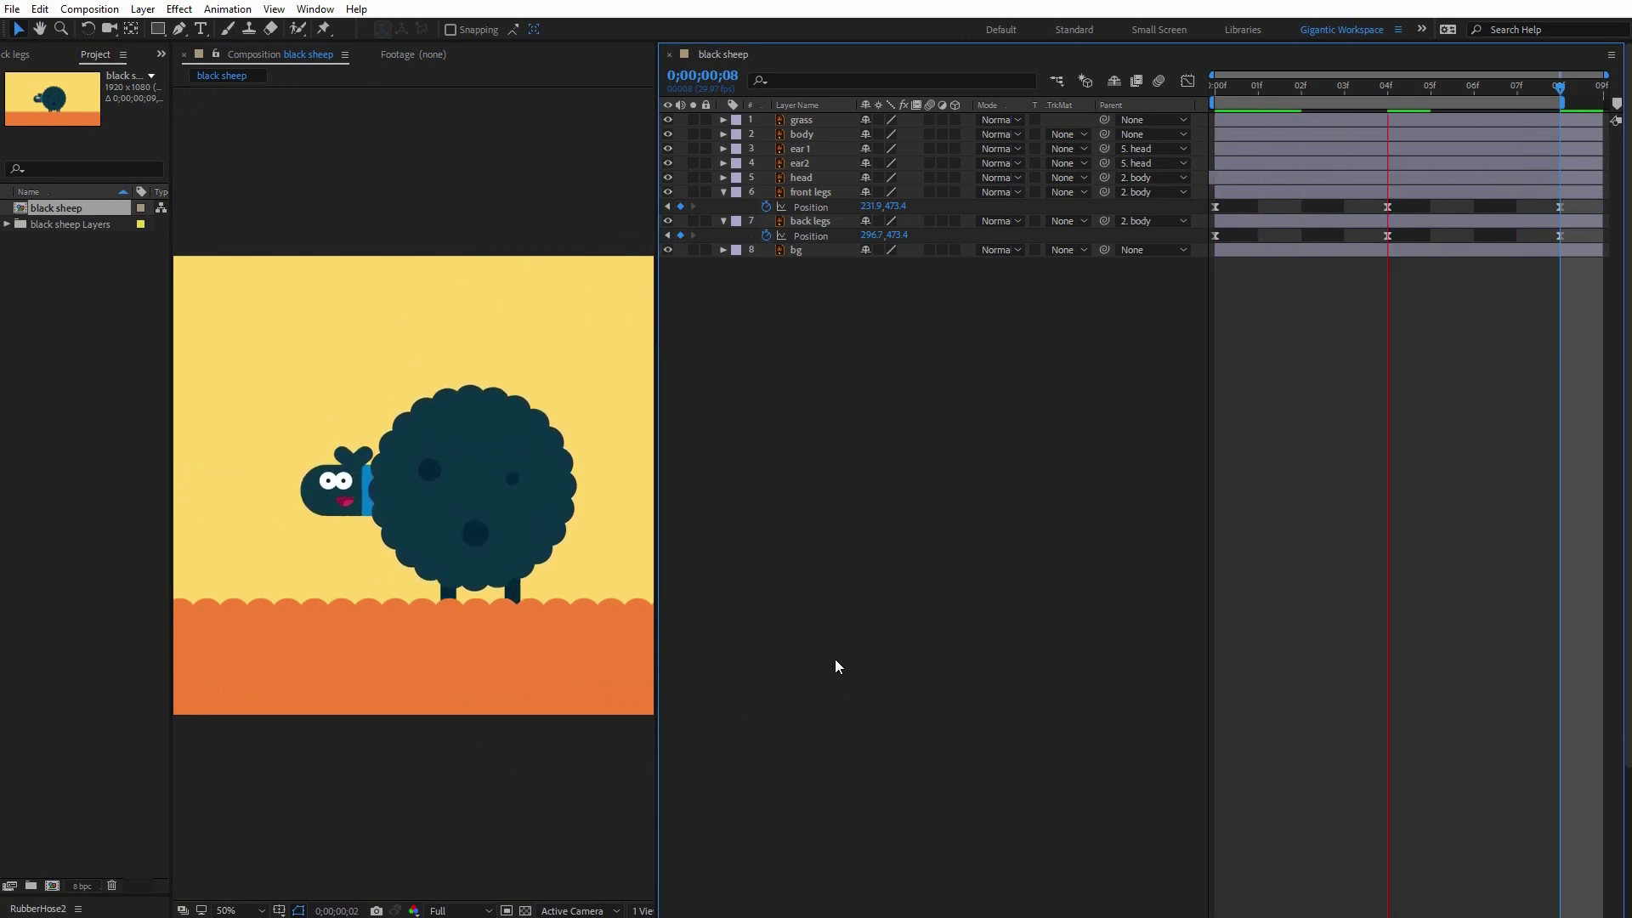
pyautogui.press('space')
# - Add a raised front-leg Position keyframe at 06f, viewed at 100%
pyautogui.click(1474, 87)
pyautogui.click(1482, 194)
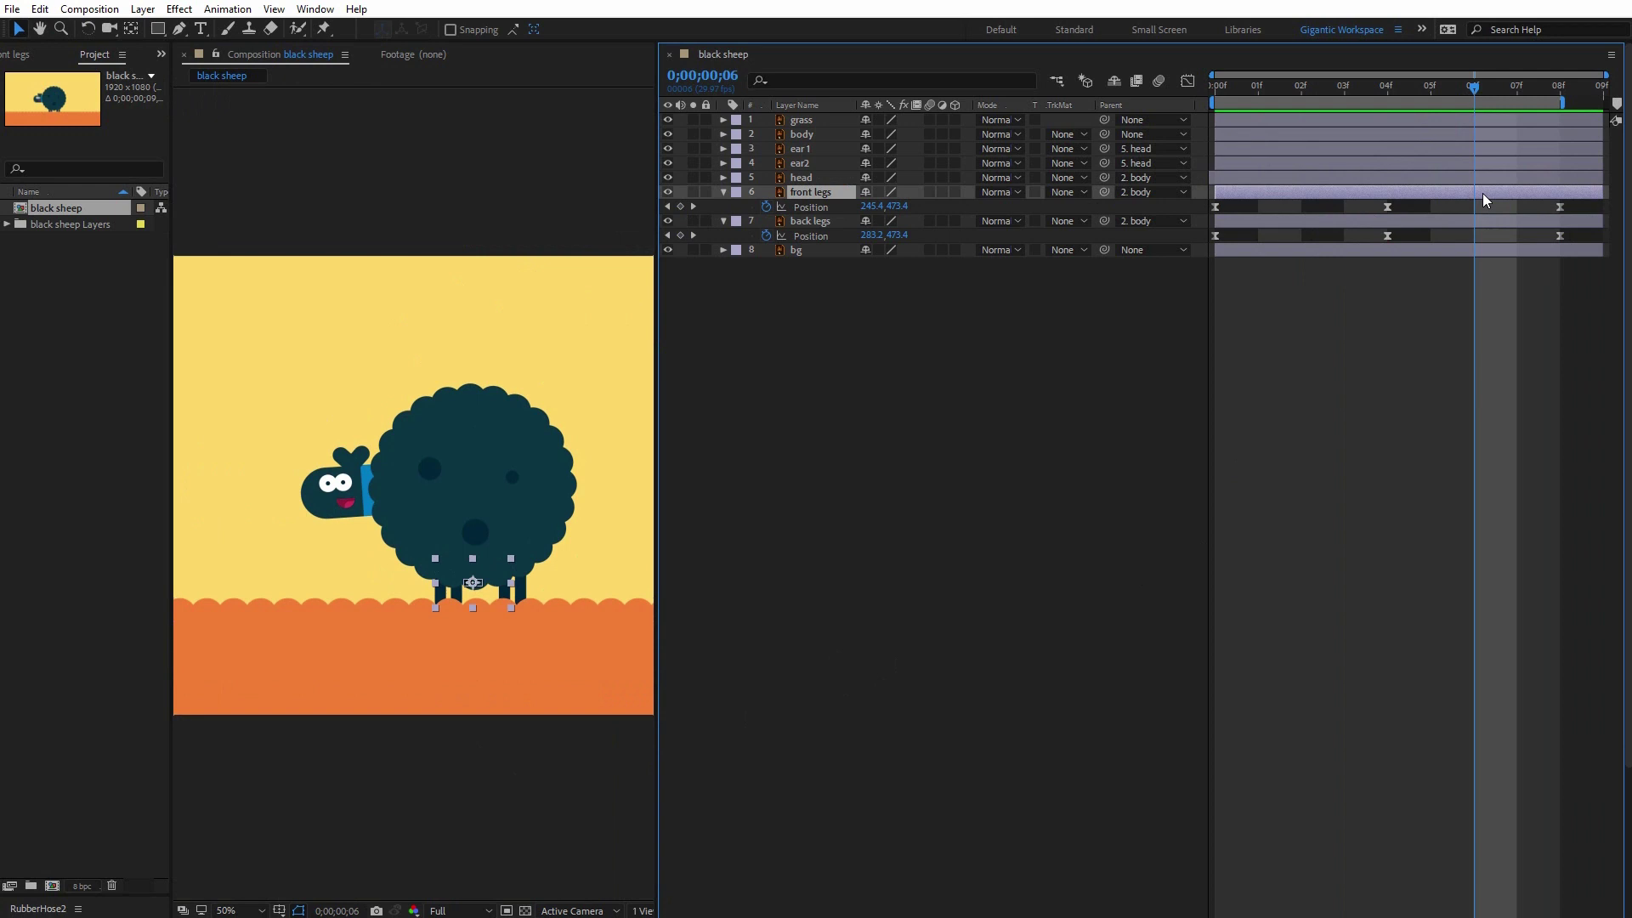
pyautogui.hotkey('alt', 'shift', 'p')
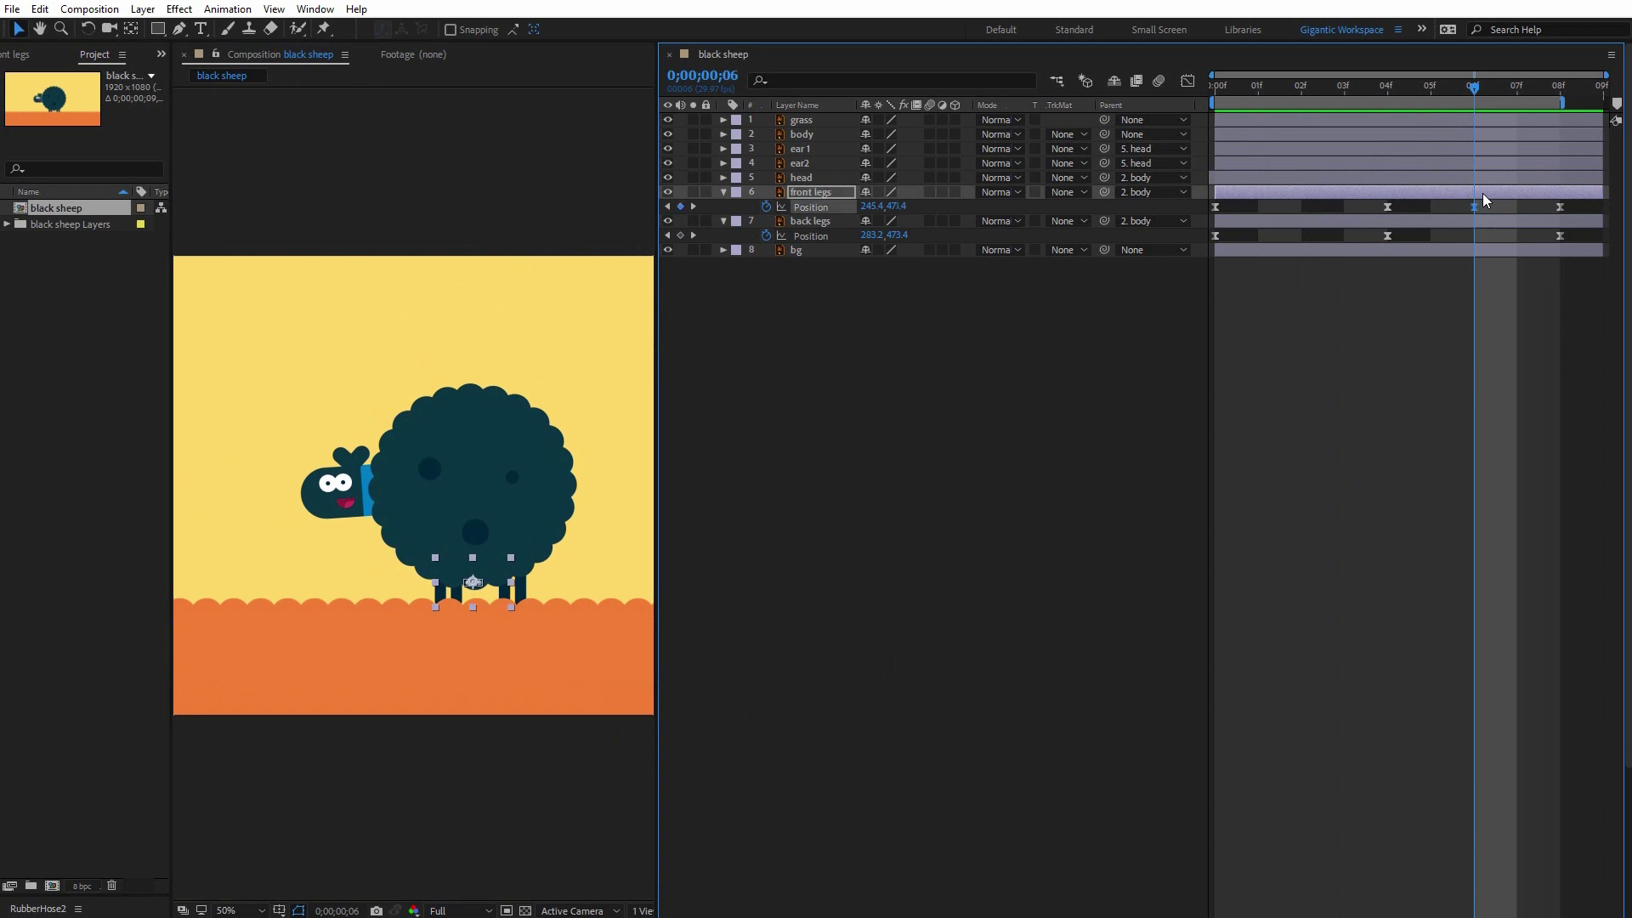
pyautogui.hotkey('shift', 'Up')
pyautogui.hotkey('shift', 'Up')
pyautogui.hotkey('shift', 'Up')
pyautogui.hotkey('shift', 'Up')
pyautogui.press('Down')
pyautogui.press('Down')
pyautogui.press('Down')
pyautogui.press('Down')
pyautogui.click(240, 910)
pyautogui.click(253, 778)
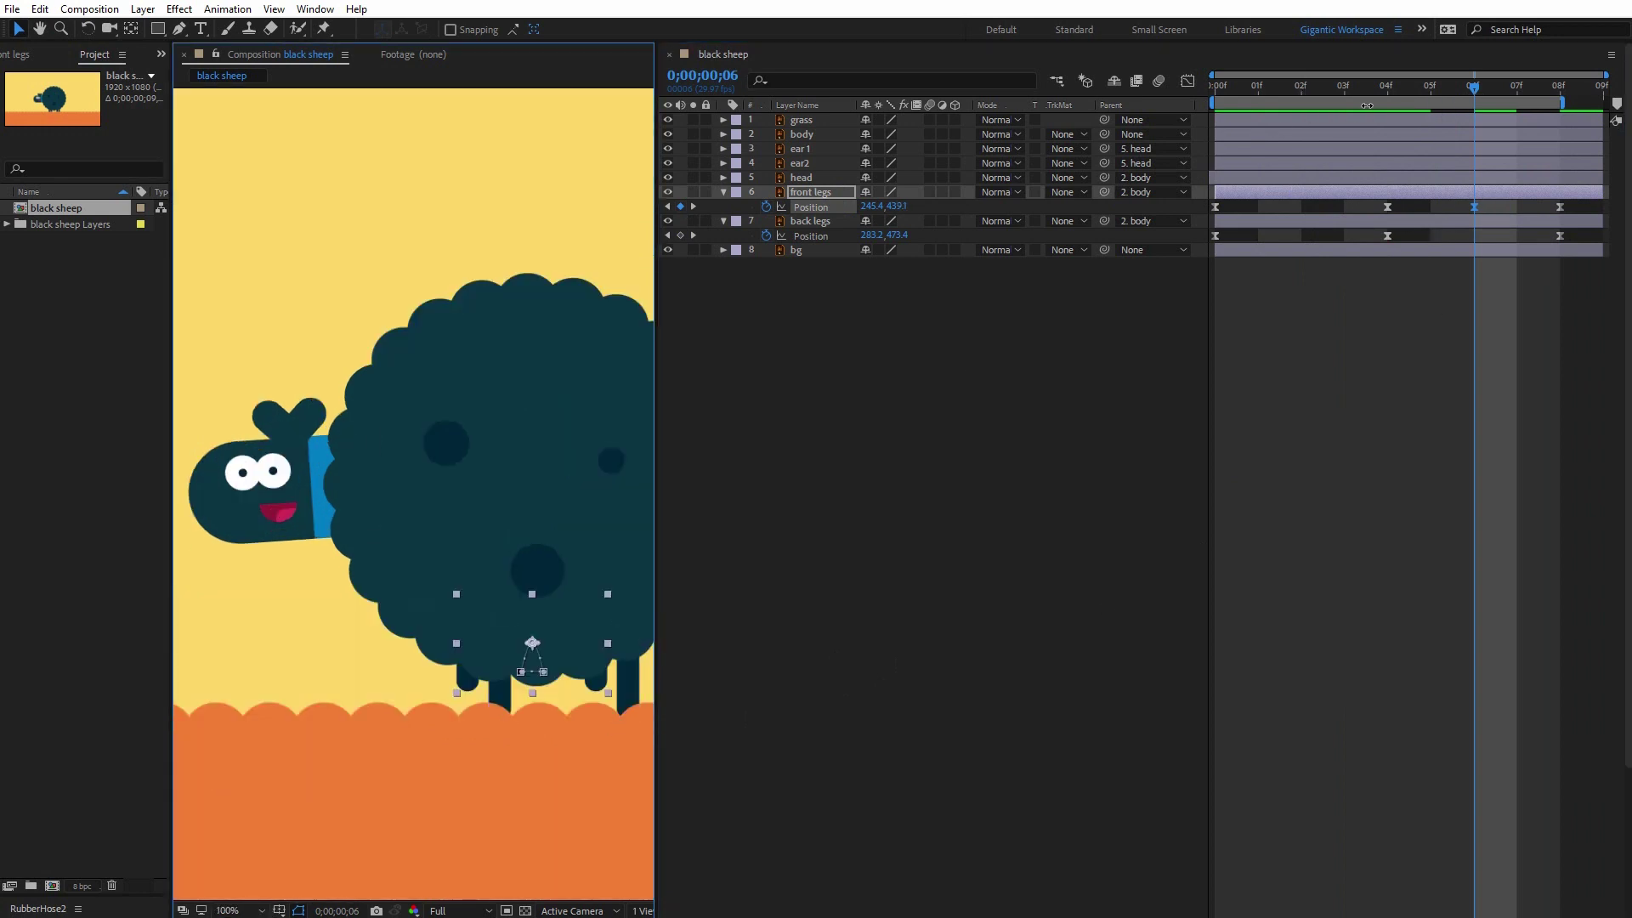
# - Lift the back legs to 283.2, 442.1 at 02f, then return to 50% view
pyautogui.click(1302, 88)
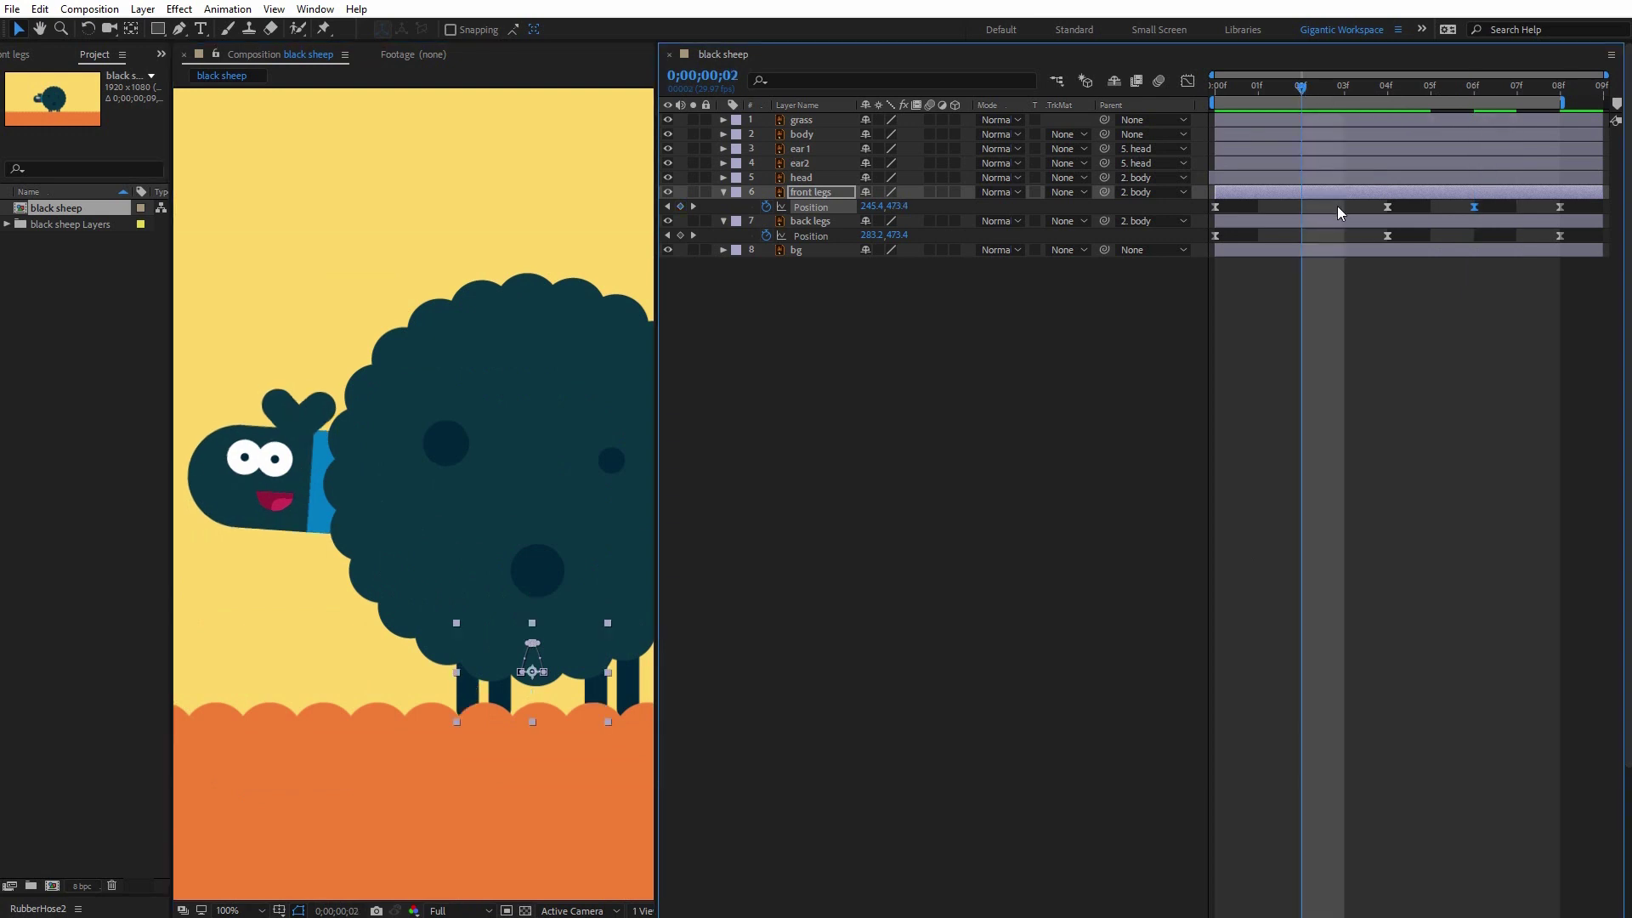
pyautogui.click(1328, 218)
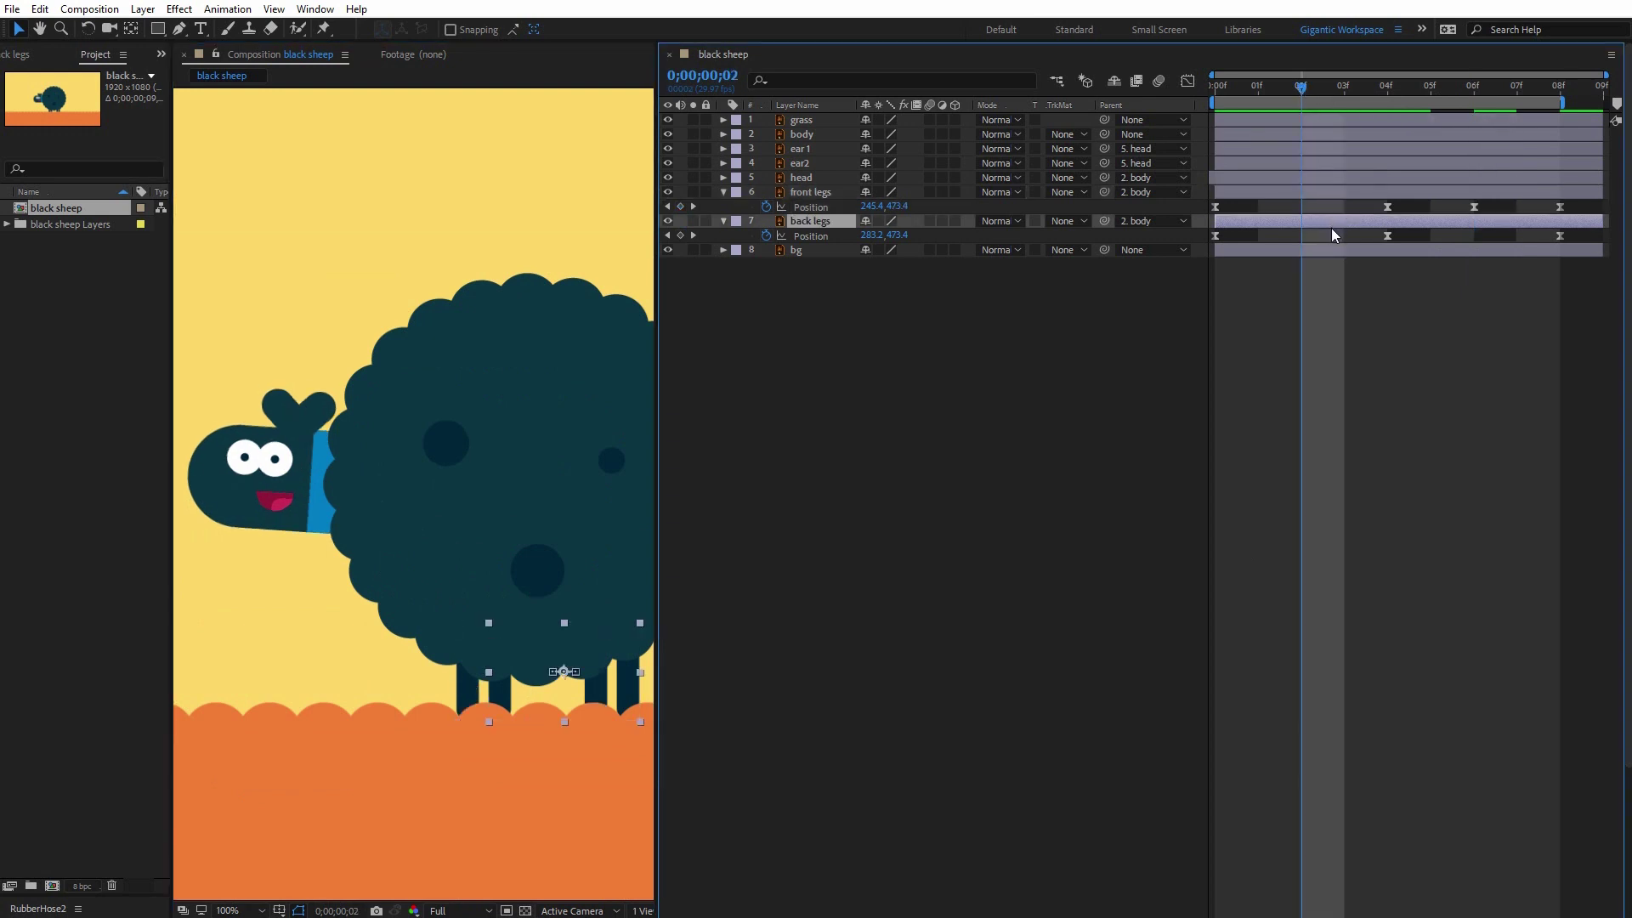
pyautogui.press('Up')
pyautogui.press('Up')
pyautogui.press('Up')
pyautogui.press('Up')
pyautogui.press('Up')
pyautogui.press('Up')
pyautogui.press('Up')
pyautogui.press('Up')
pyautogui.press('Up')
pyautogui.press('Up')
pyautogui.press('Up')
pyautogui.press('Up')
pyautogui.press('Up')
pyautogui.press('Up')
pyautogui.press('Up')
pyautogui.press('Up')
pyautogui.press('Up')
pyautogui.press('Up')
pyautogui.press('Up')
pyautogui.press('Up')
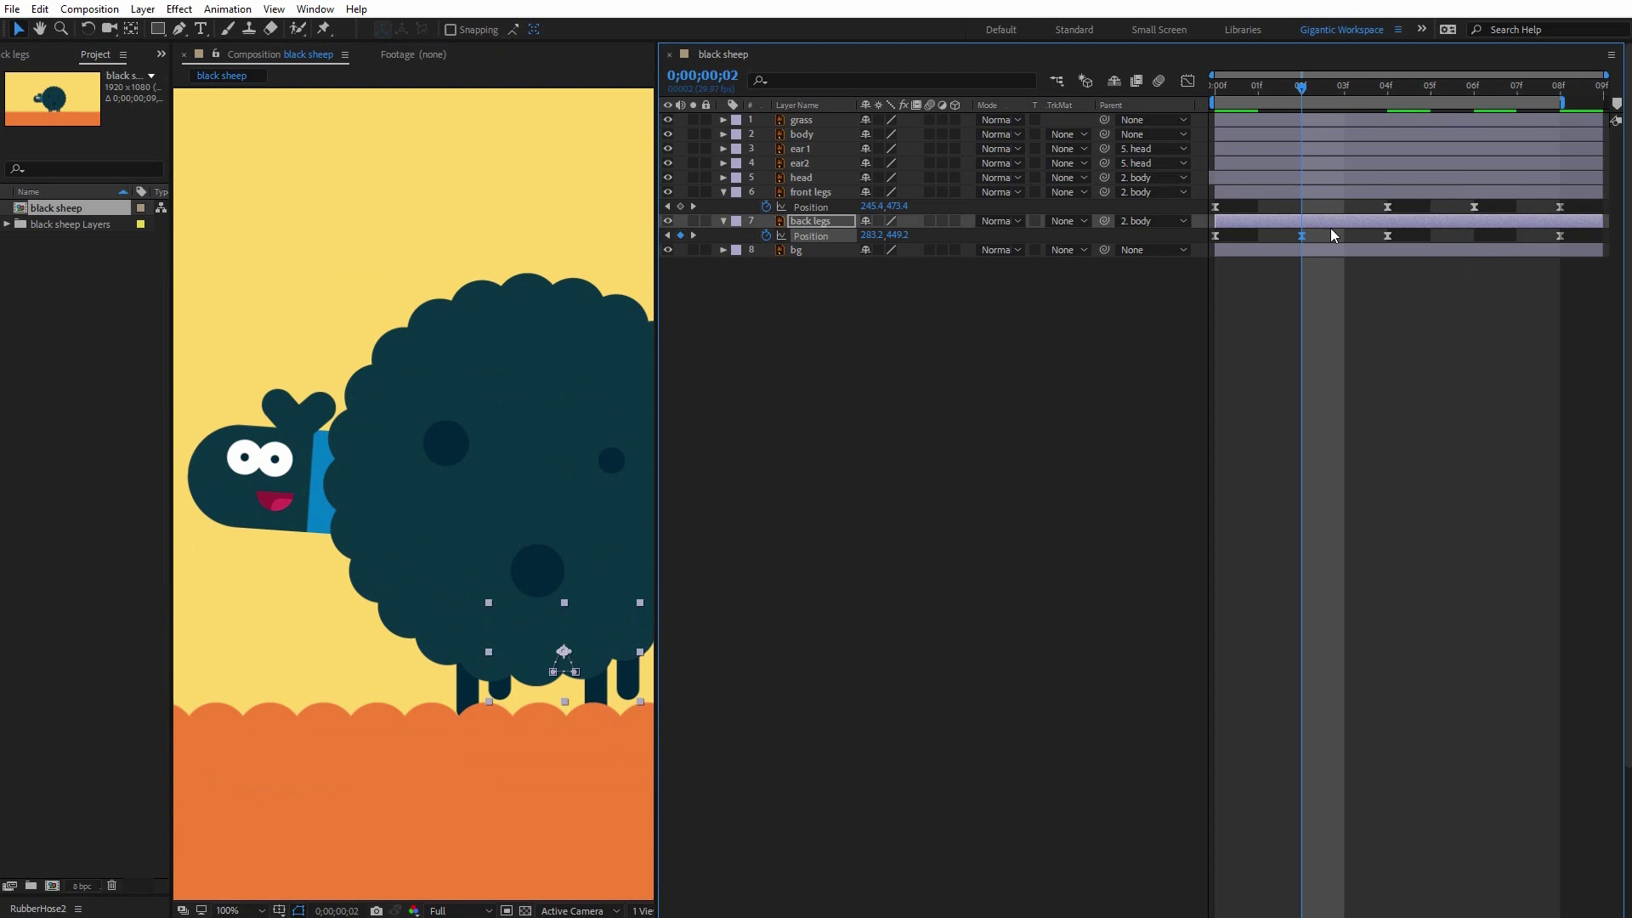
pyautogui.press('Up')
pyautogui.press('Up')
pyautogui.press('Up')
pyautogui.press('Up')
pyautogui.press('Up')
pyautogui.press('Up')
pyautogui.press('Up')
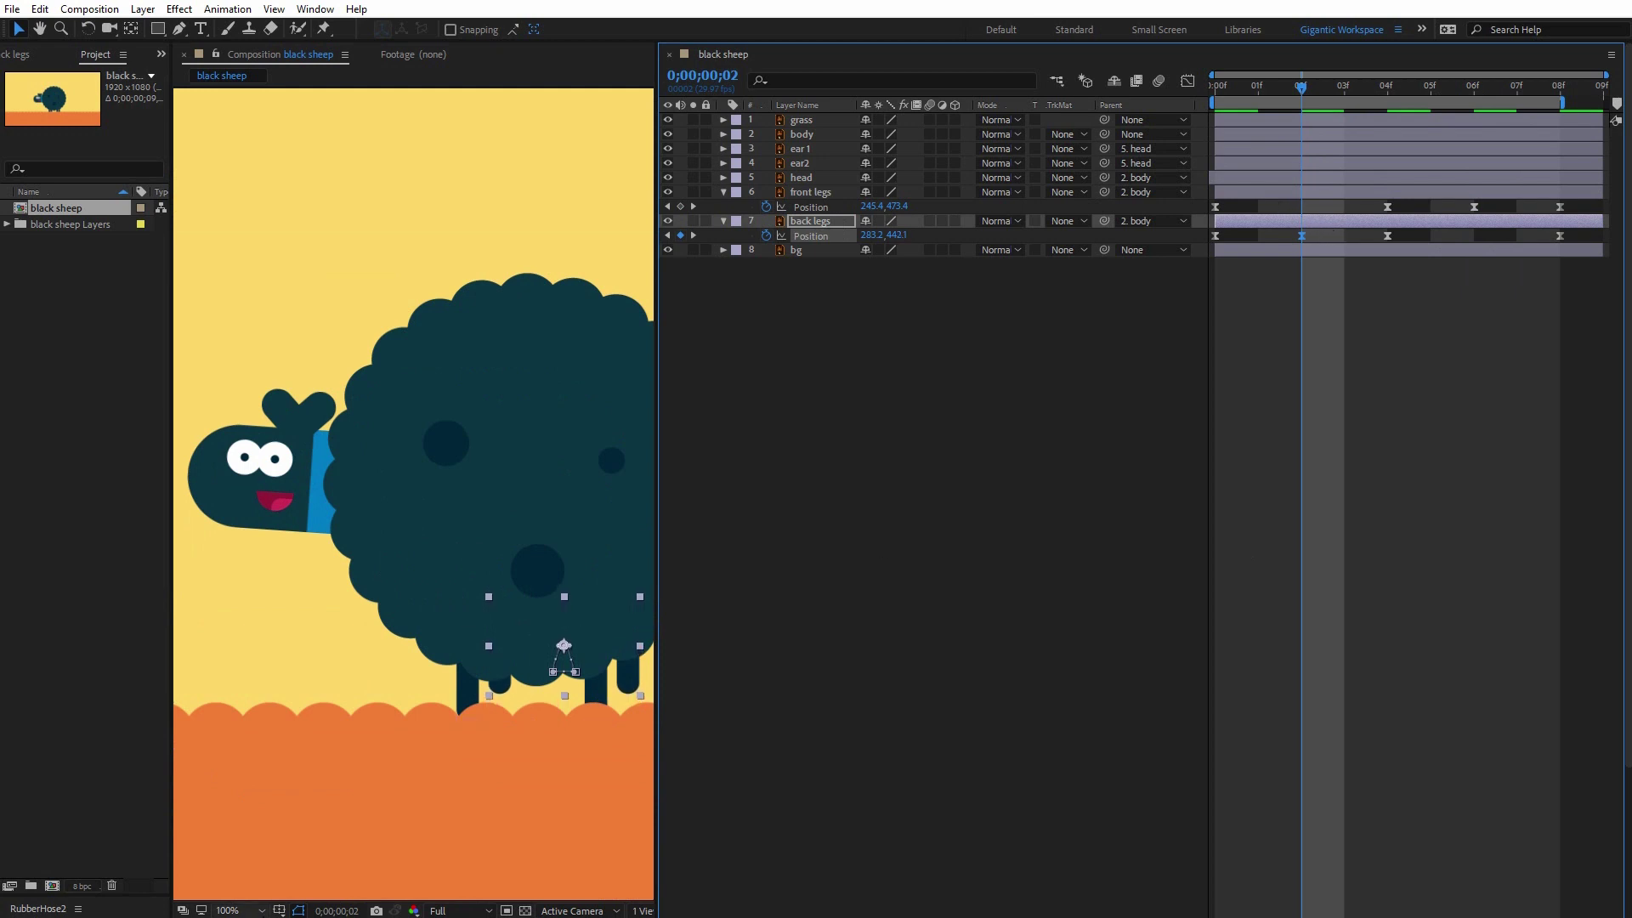
pyautogui.click(257, 911)
pyautogui.click(250, 759)
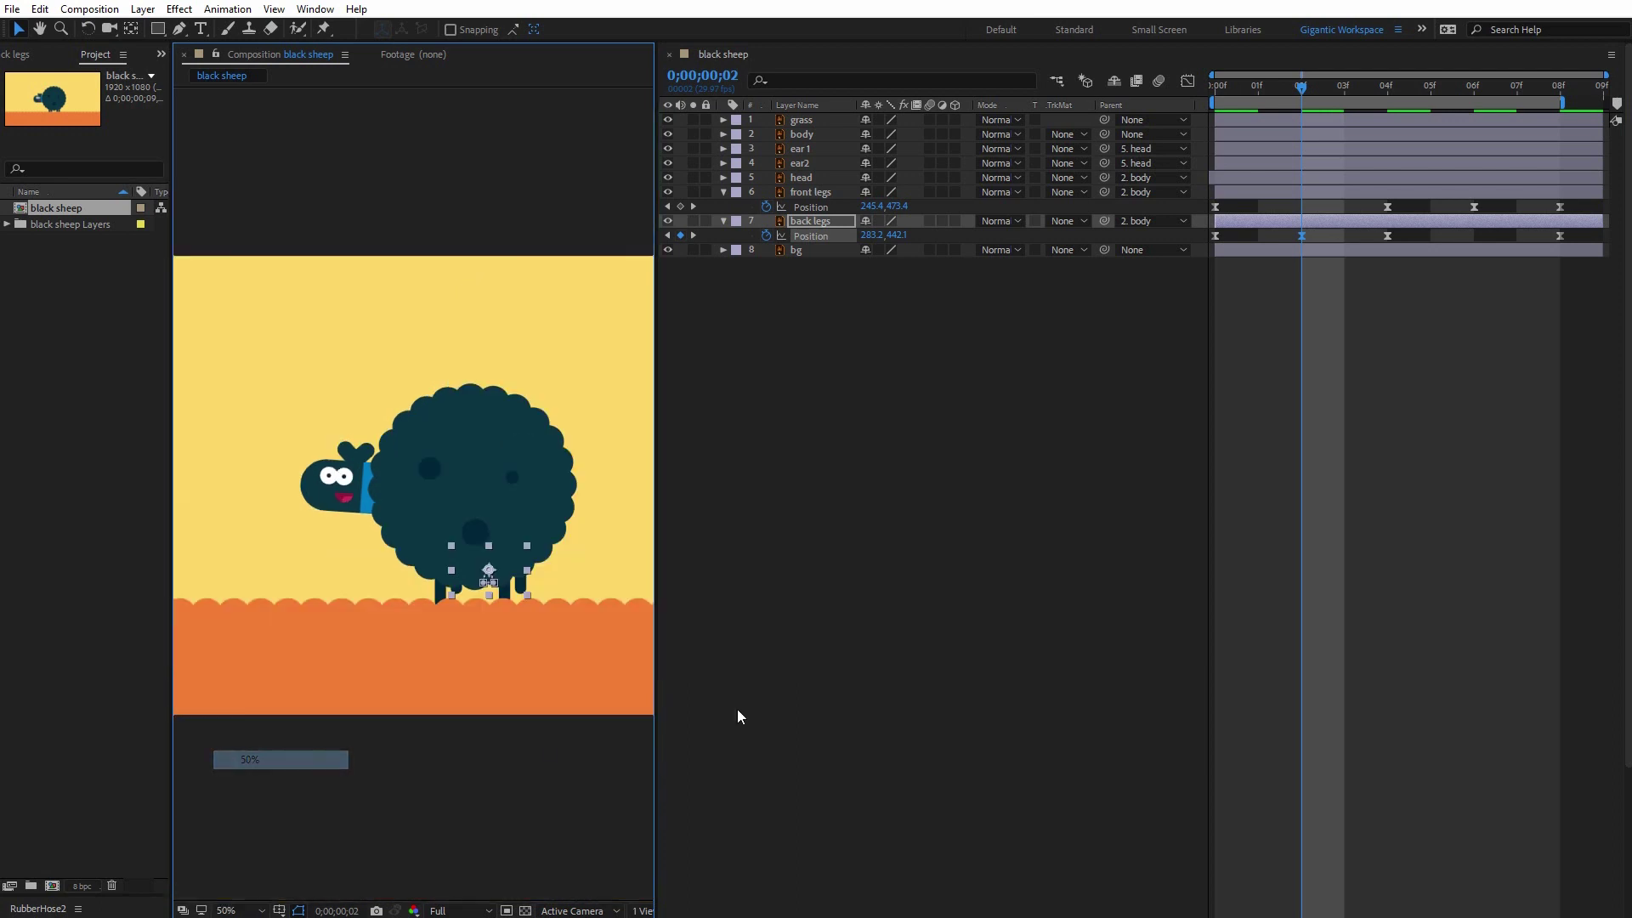
# - Preview the stepping legs
pyautogui.click(933, 642)
pyautogui.press('space')
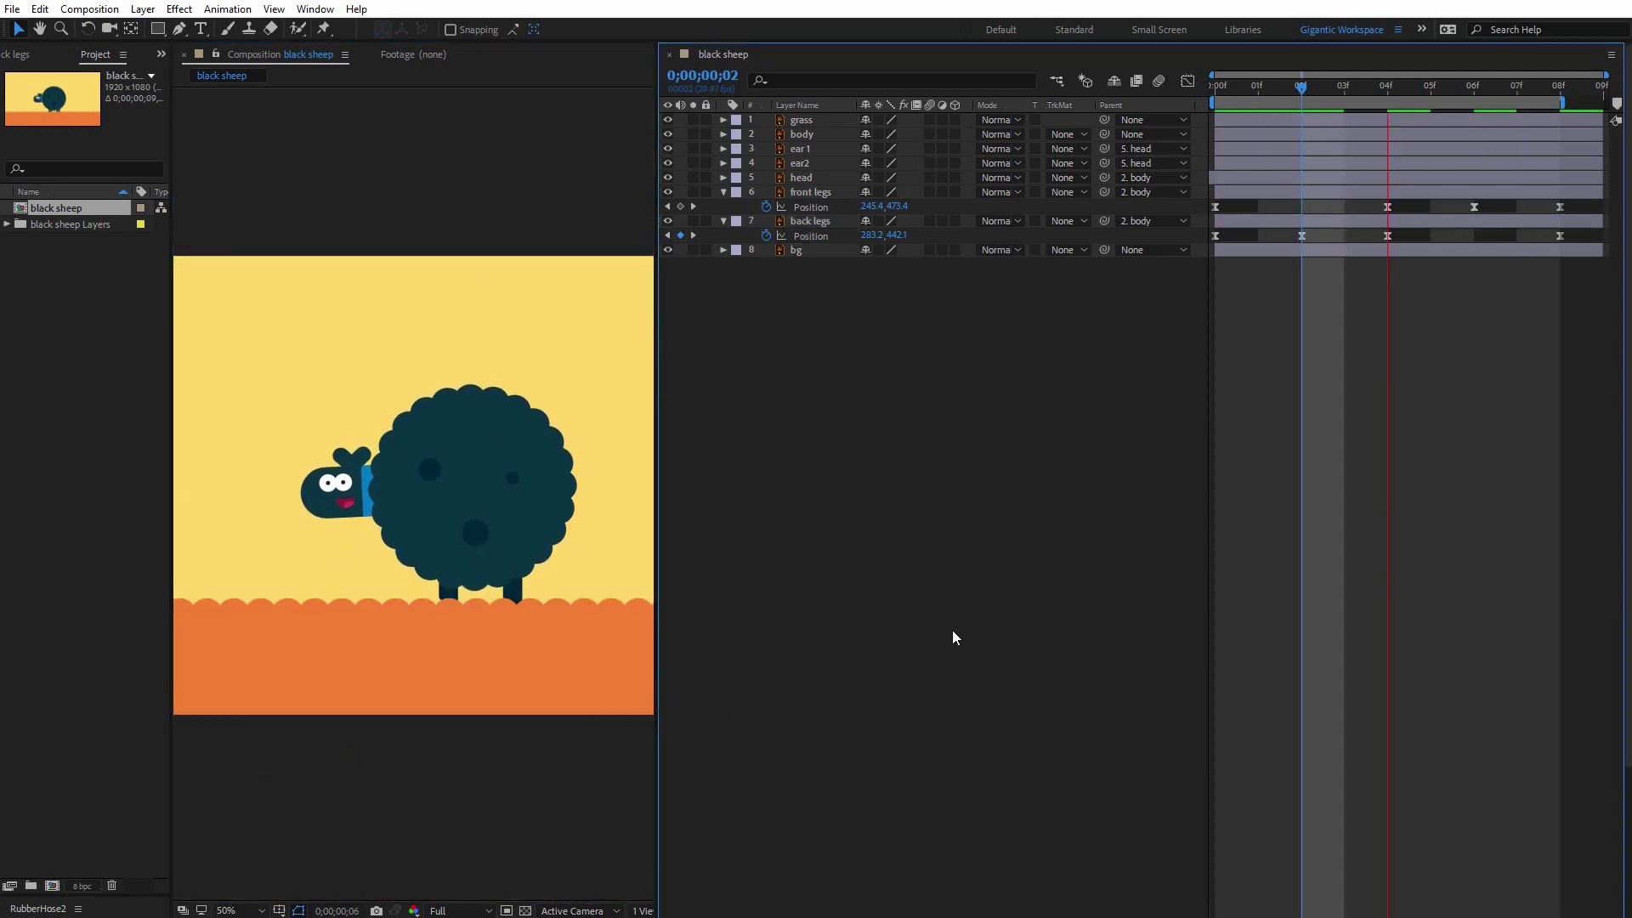
pyautogui.press('space')
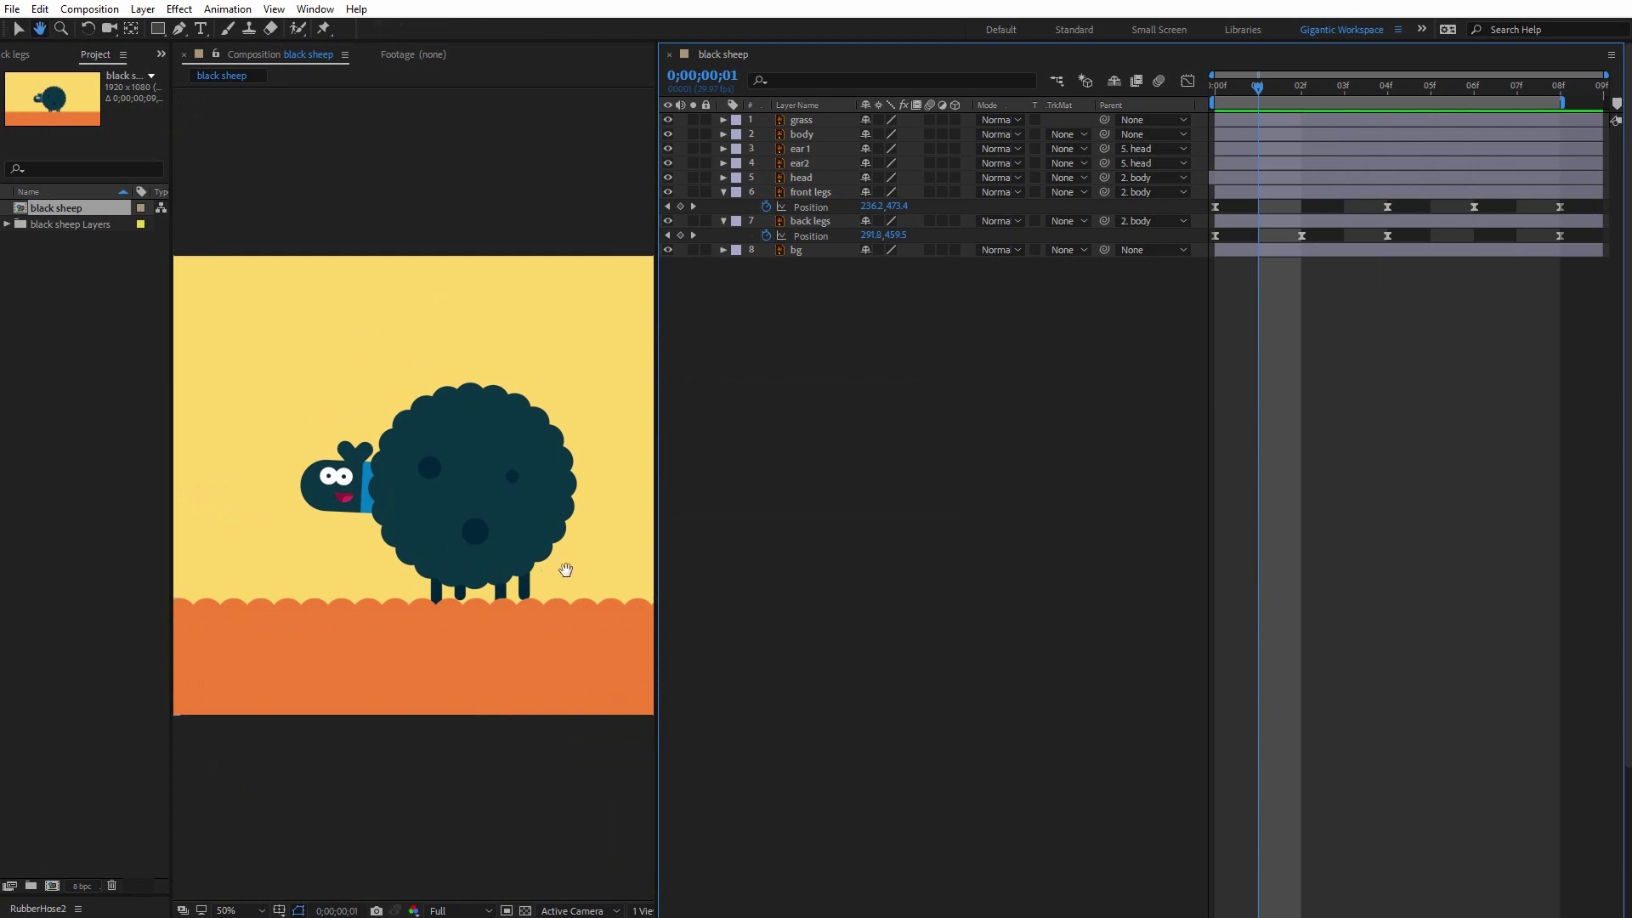
# - At 200% on the grass's right edge, keyframe grass Position 969.0, 942.8 at 00f
pyautogui.moveTo(565, 573); pyautogui.dragTo(171, 510)
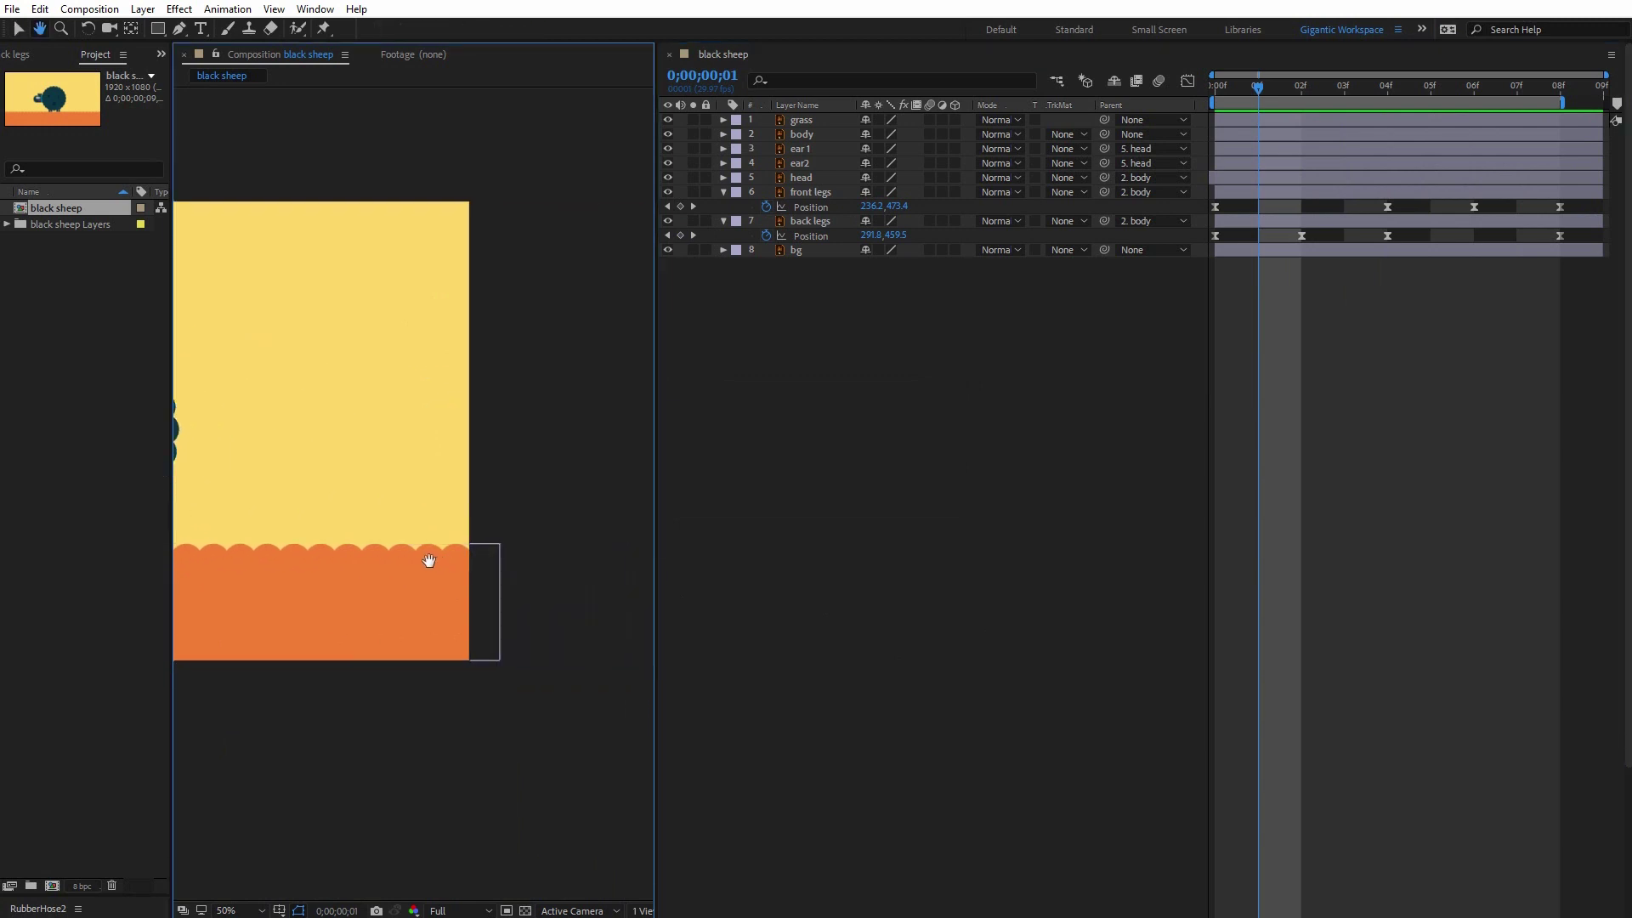
pyautogui.click(251, 911)
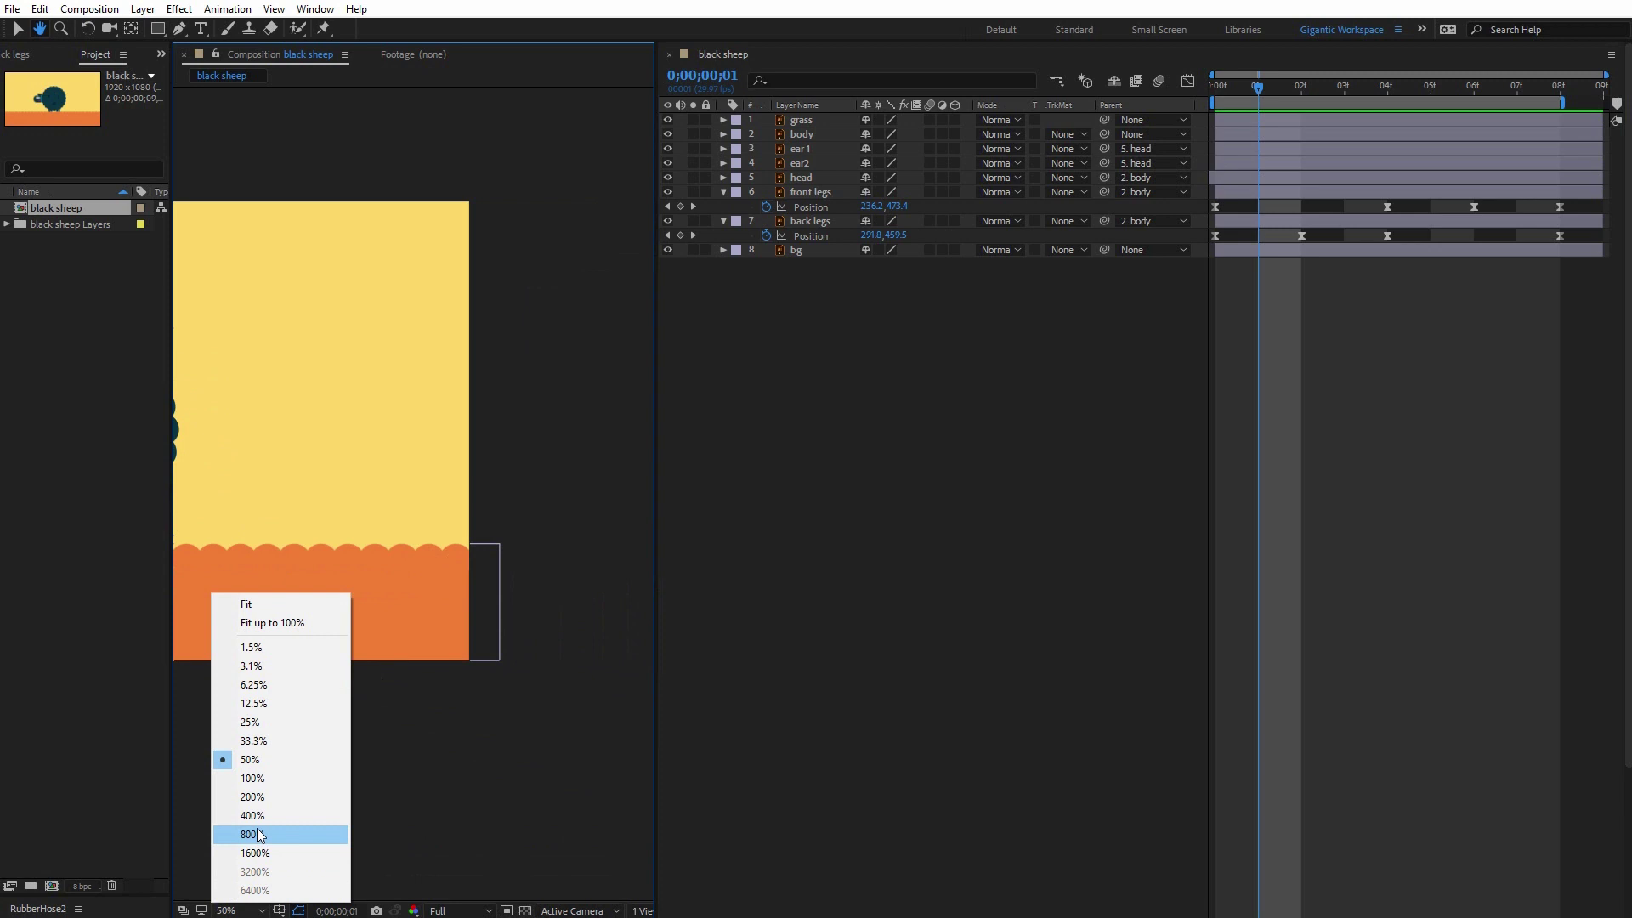
pyautogui.click(252, 797)
pyautogui.moveTo(513, 782); pyautogui.dragTo(353, 659)
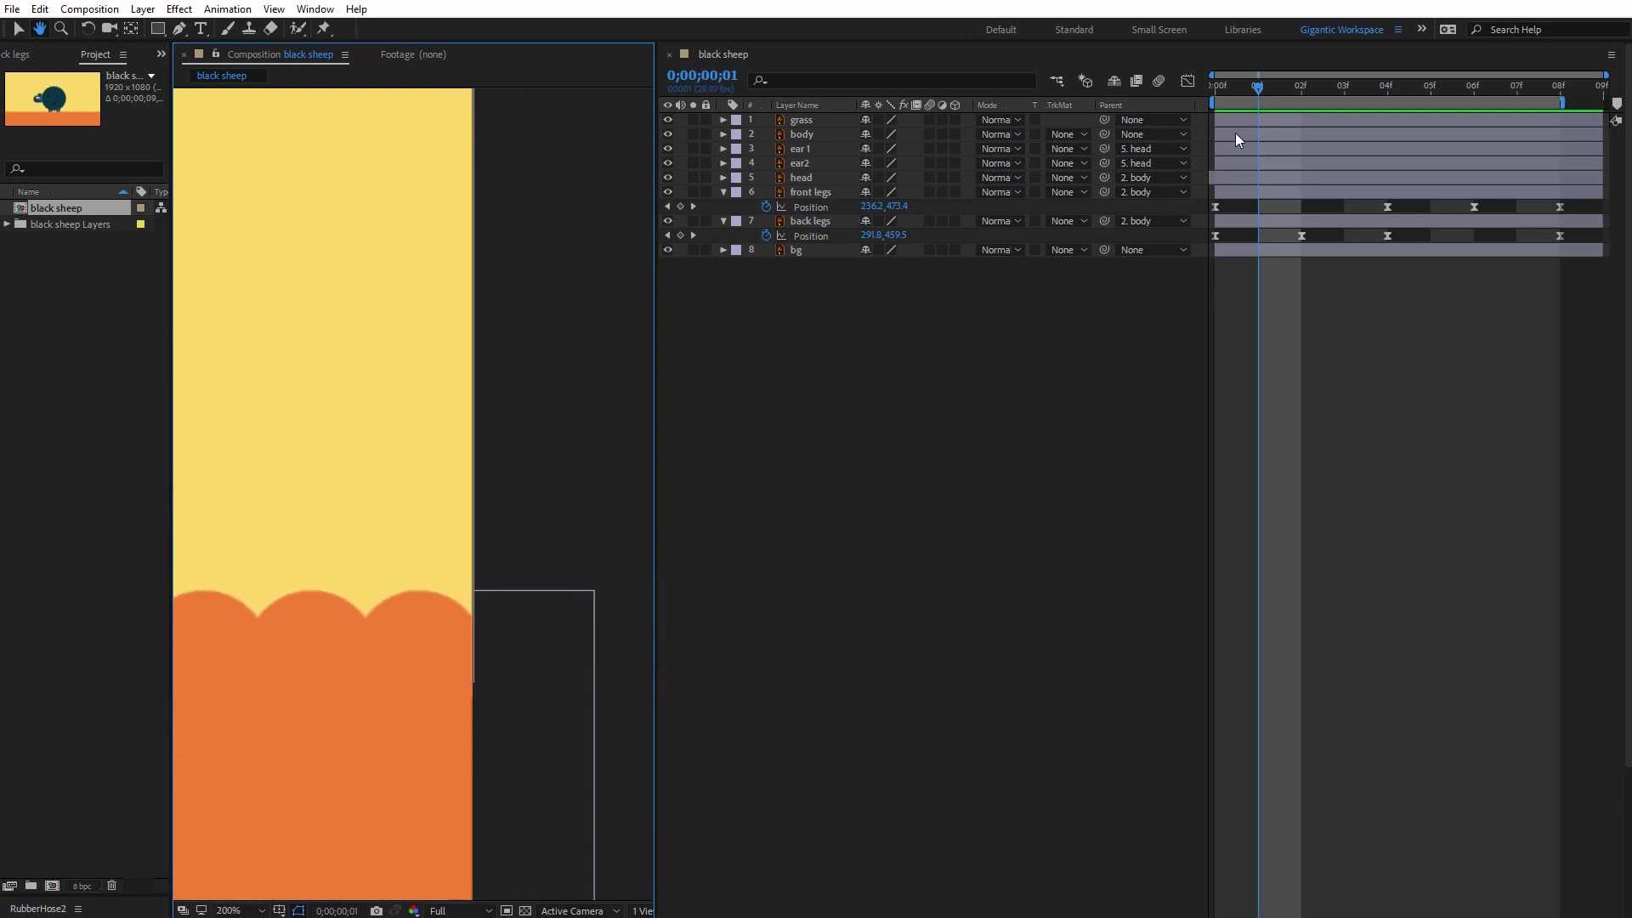
pyautogui.click(1236, 120)
pyautogui.press('v')
pyautogui.click(1227, 90)
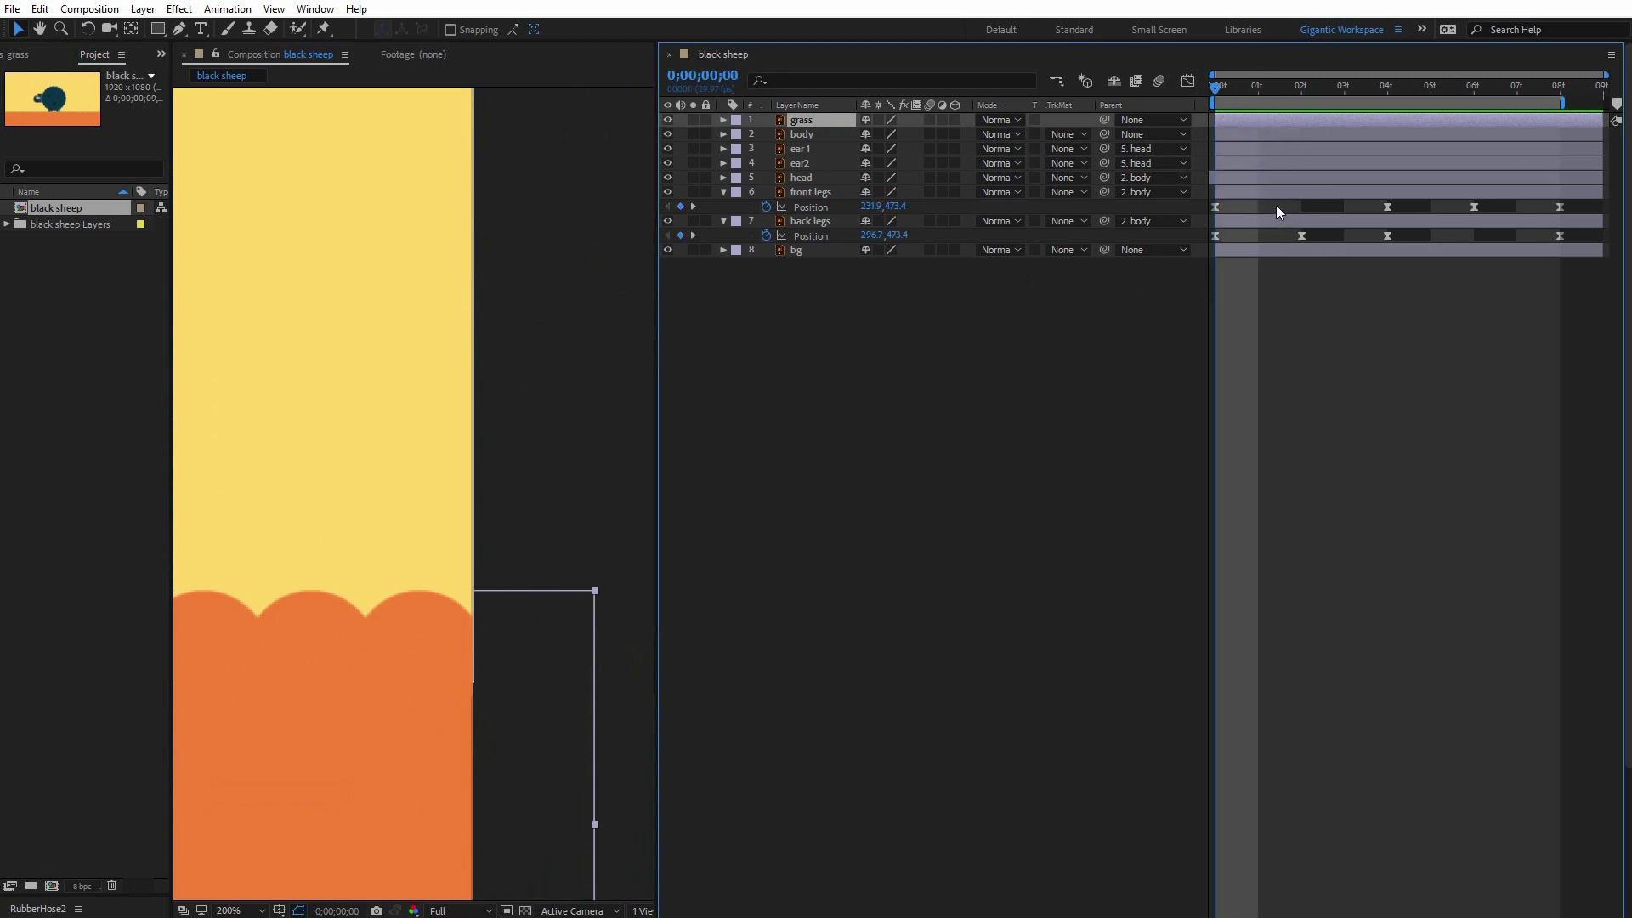
pyautogui.press('p')
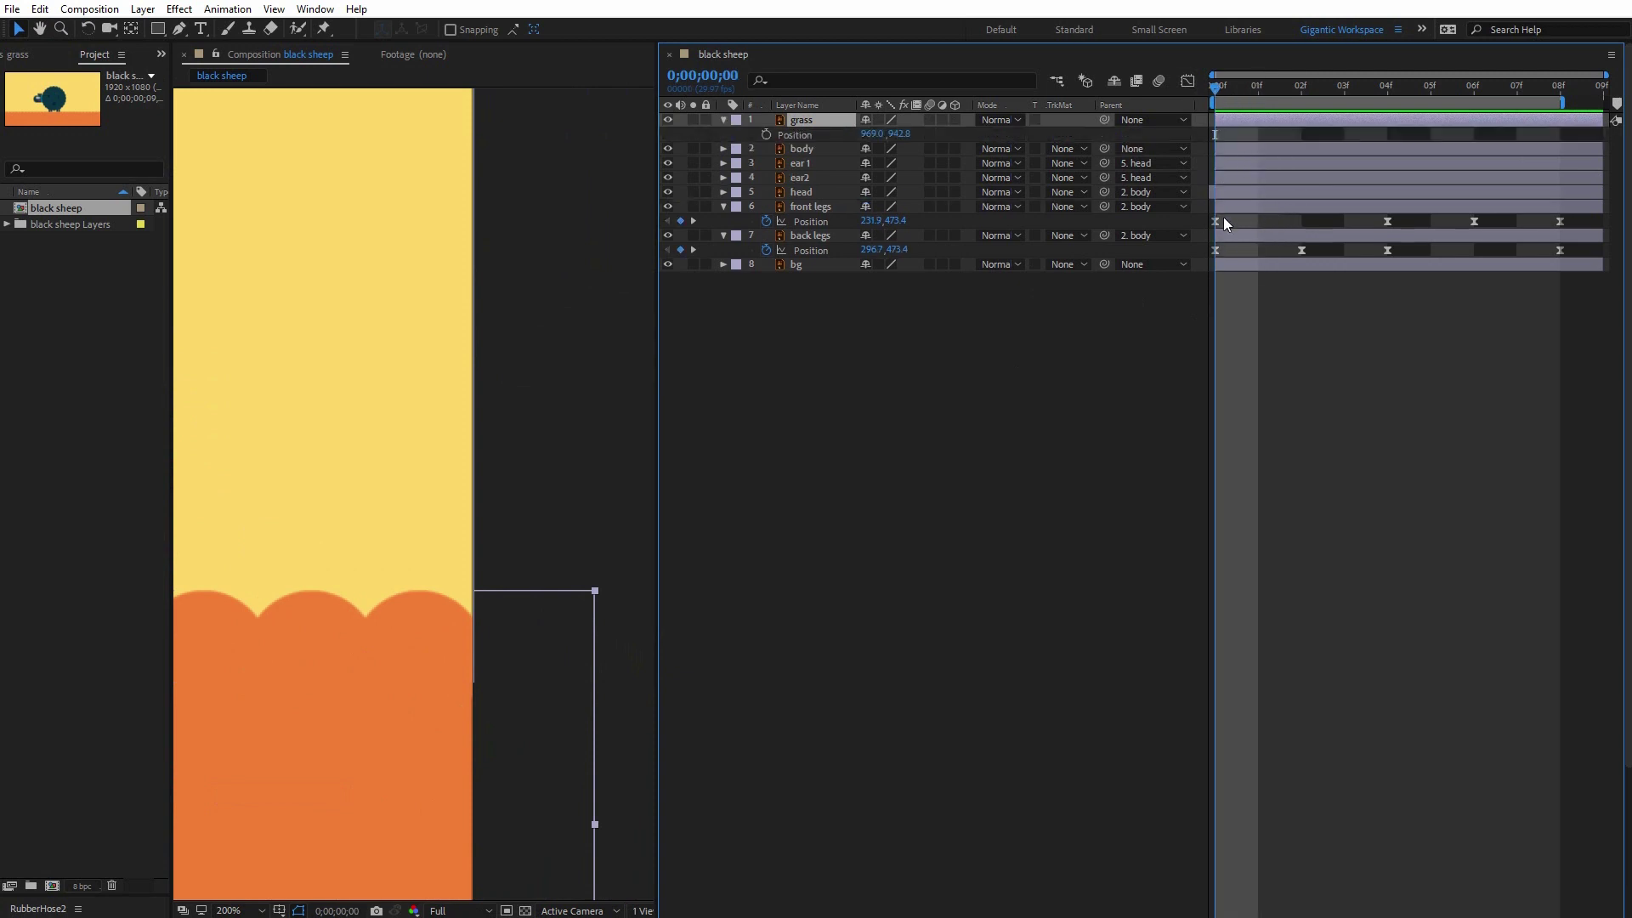
pyautogui.click(766, 133)
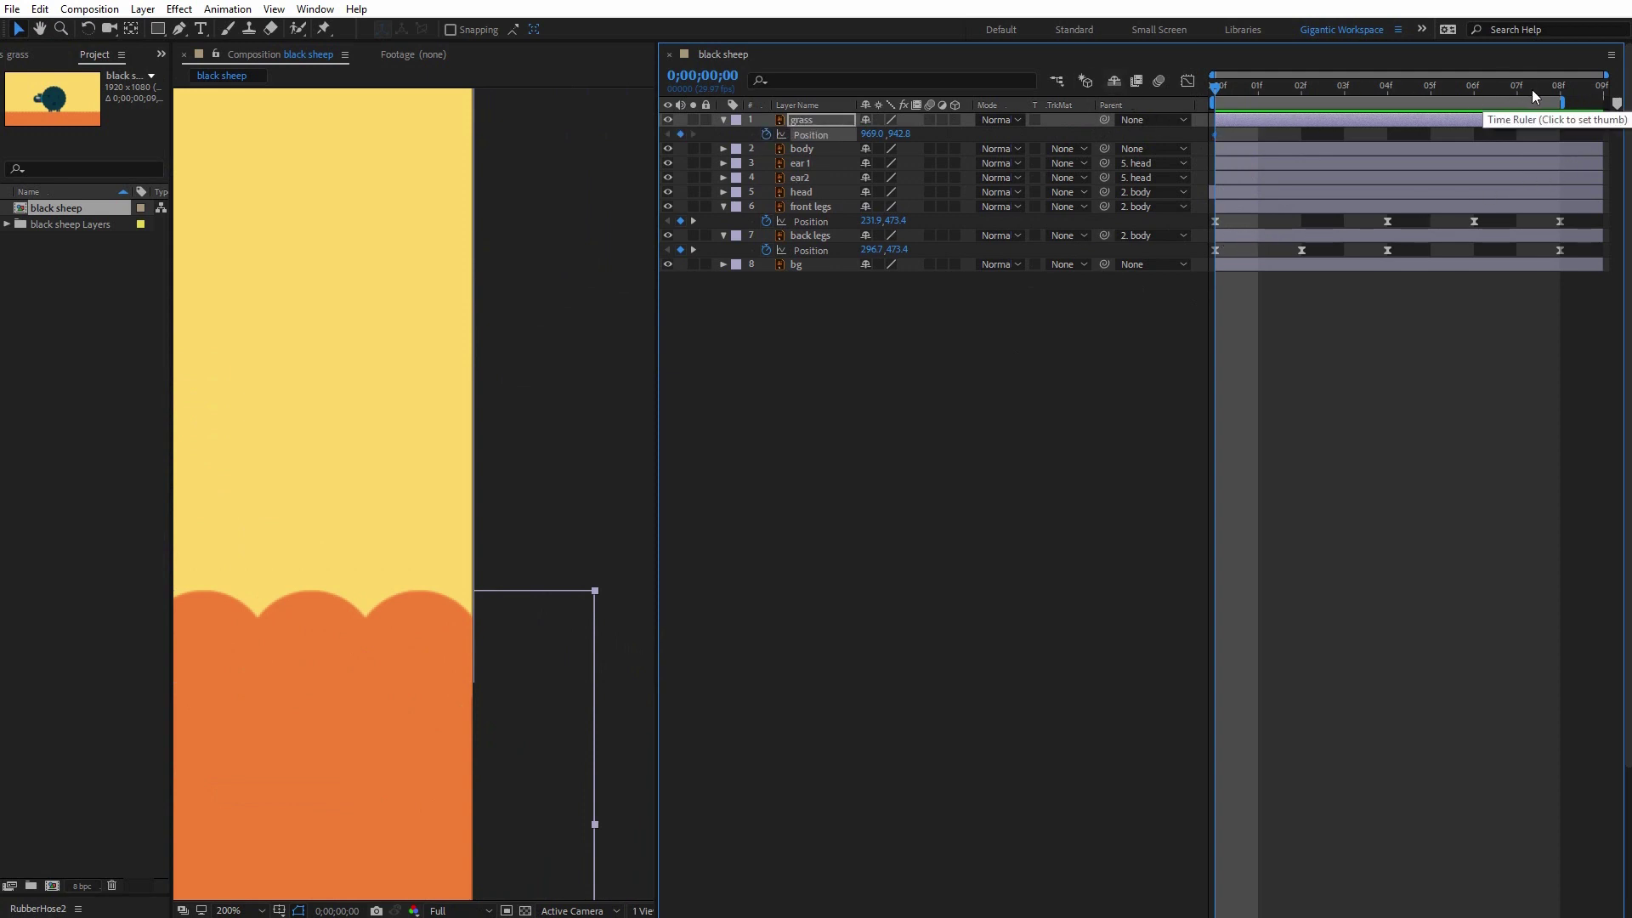
# - Move the grass to 1032.0, 942.8 at 08f and compare it against 00f
pyautogui.click(1561, 91)
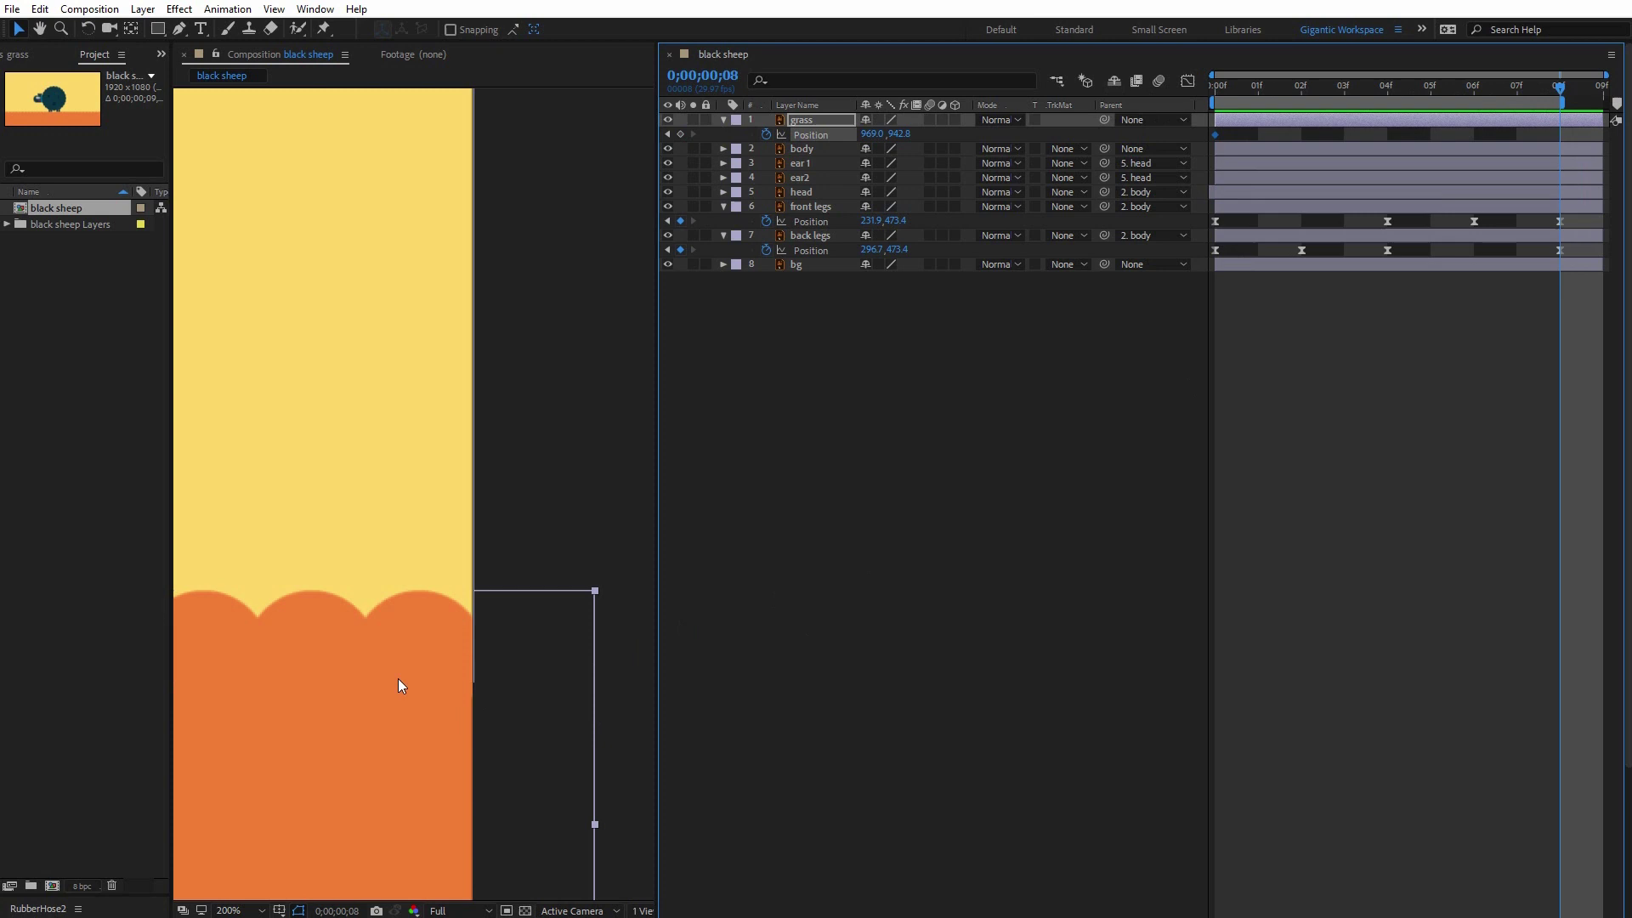
pyautogui.moveTo(389, 666); pyautogui.dragTo(500, 672)
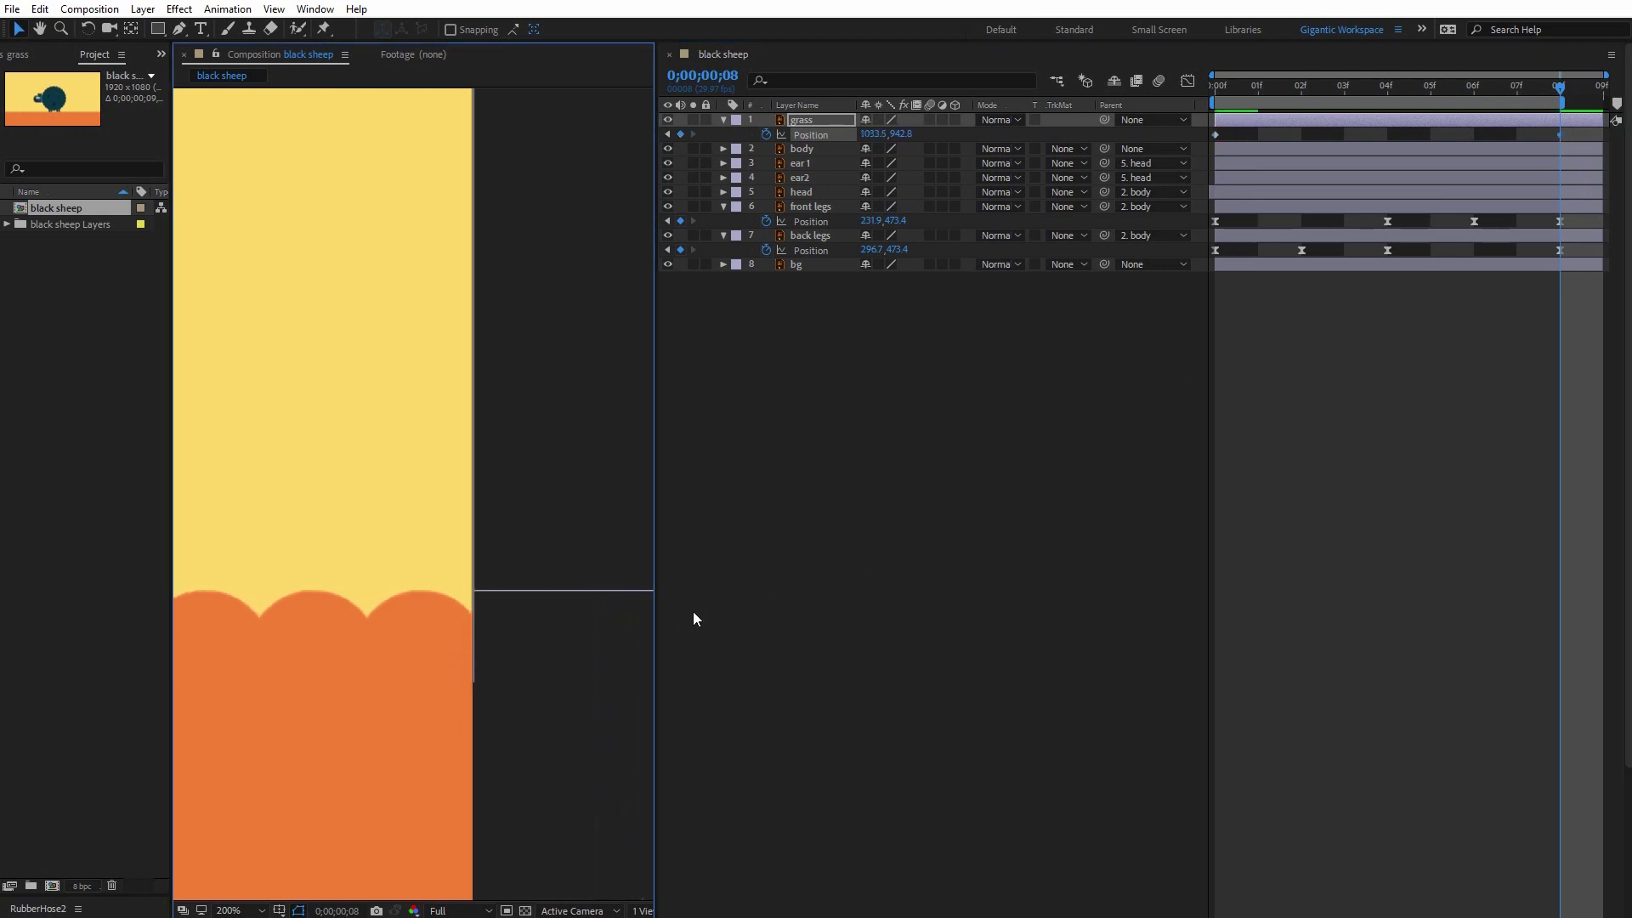
pyautogui.click(1226, 92)
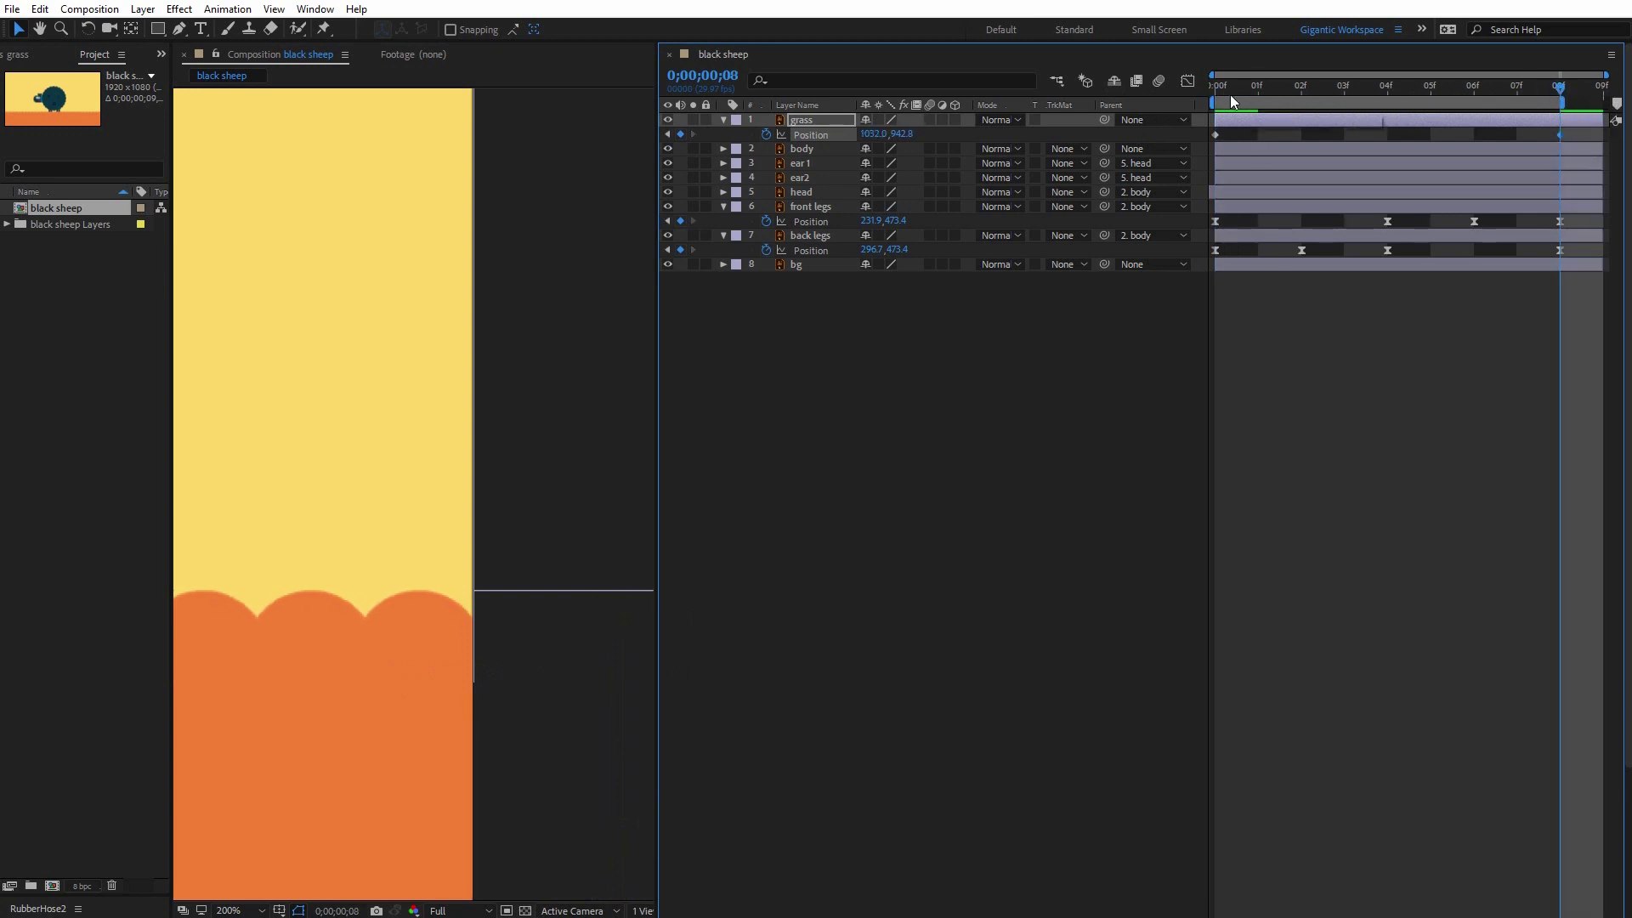
pyautogui.click(1560, 91)
pyautogui.click(1218, 88)
pyautogui.click(1560, 95)
pyautogui.click(255, 910)
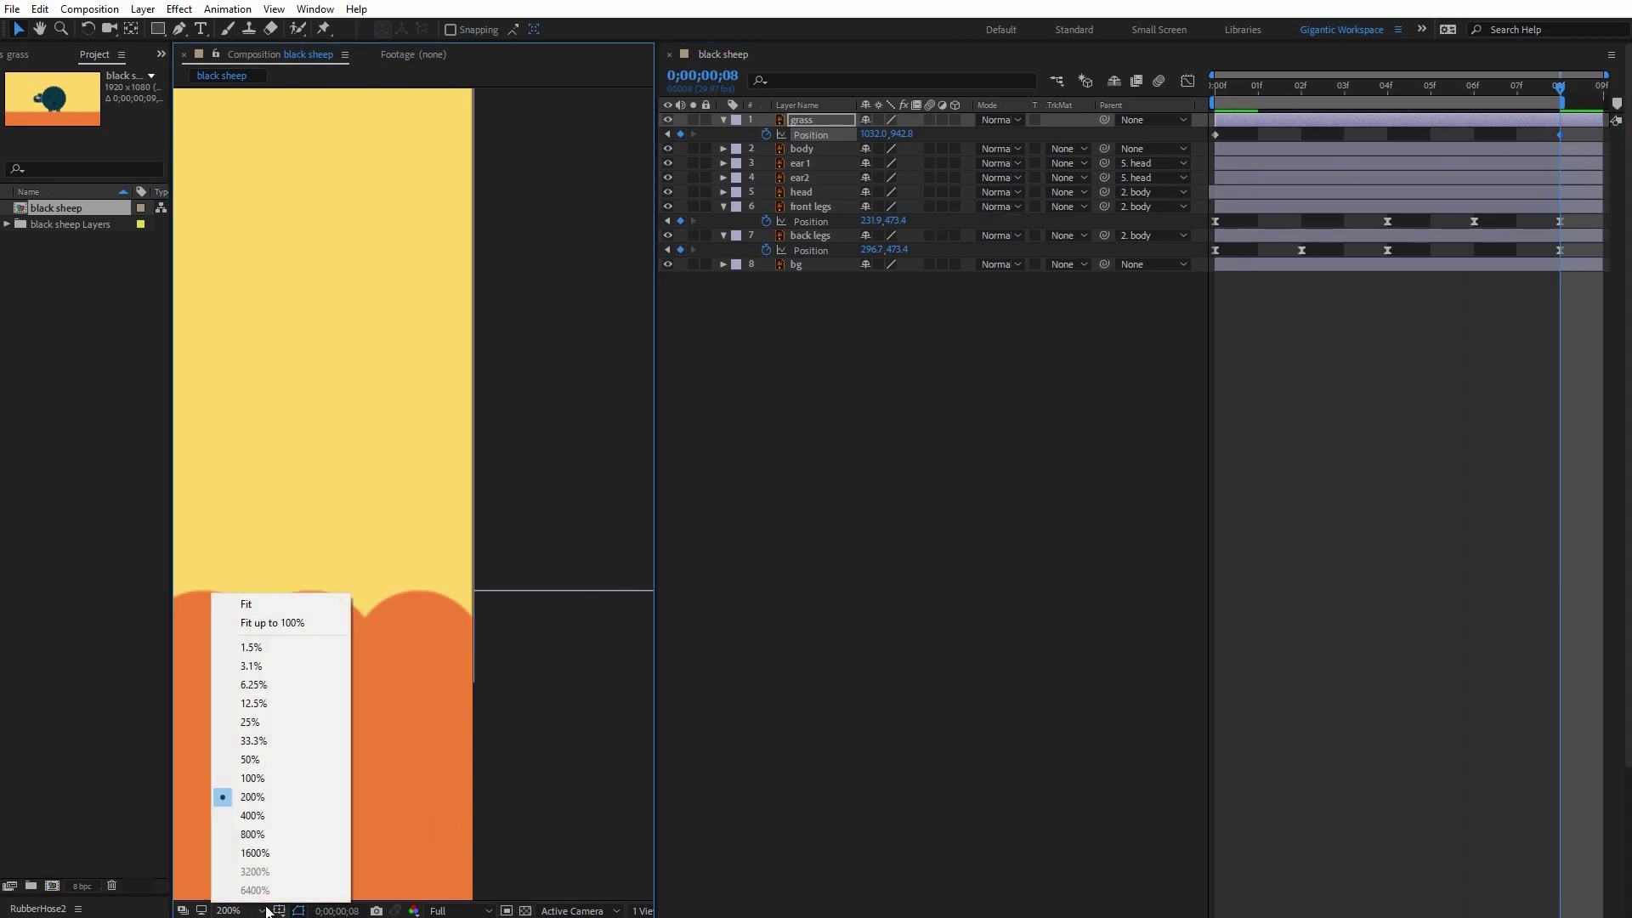
# - Zoom to 50%, center the sheep in the viewer, and play the 8-frame loop
pyautogui.click(255, 765)
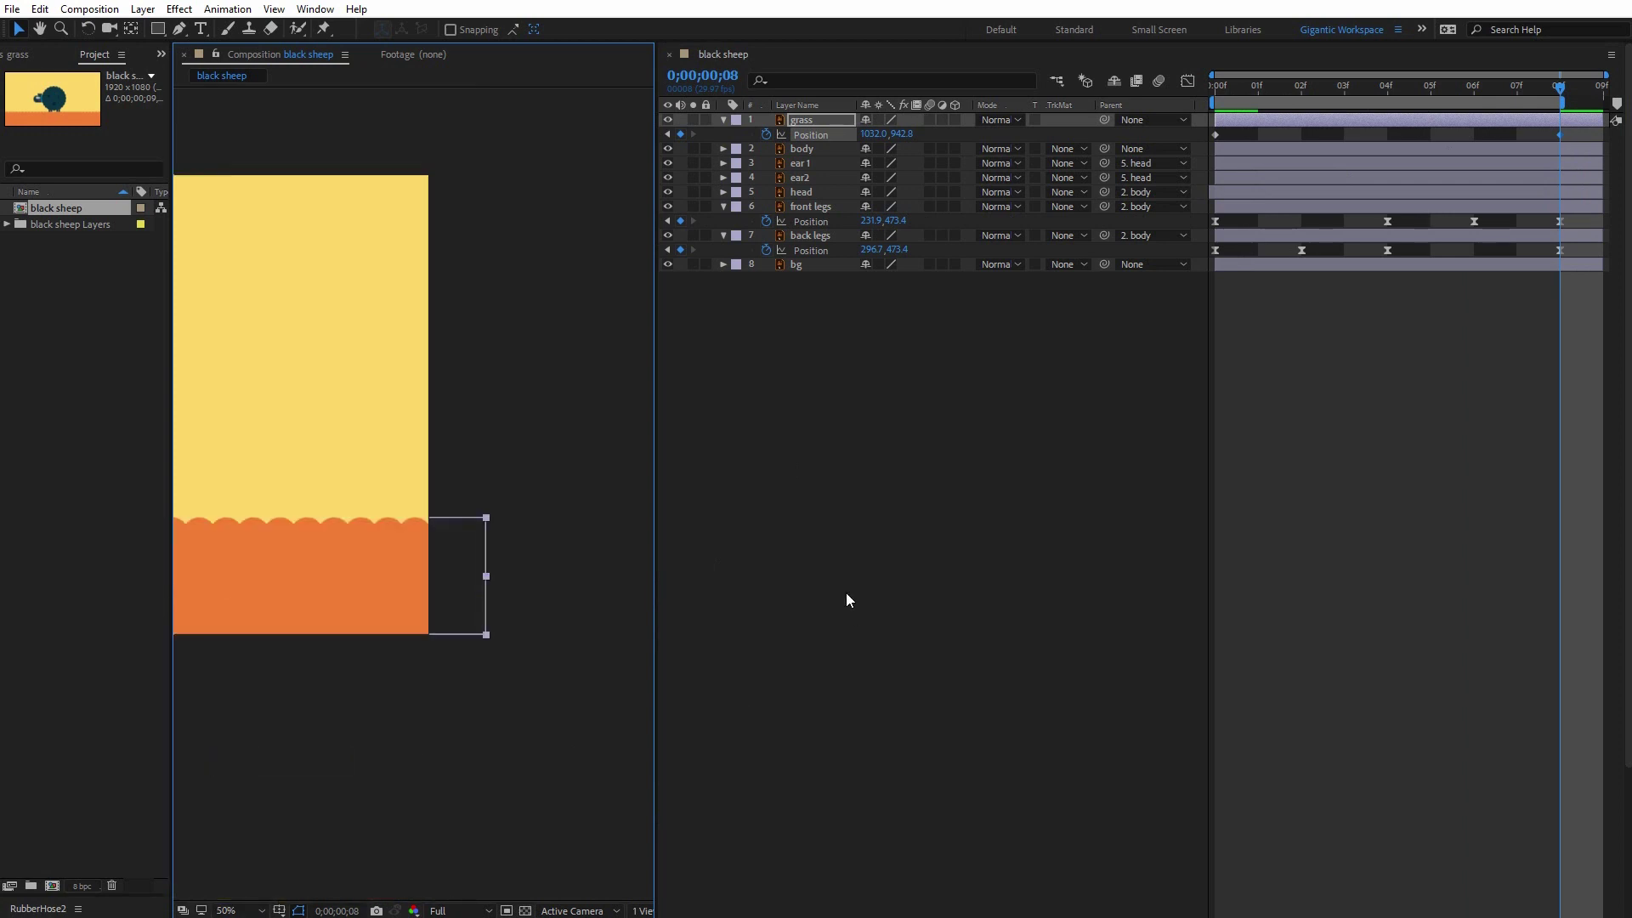
pyautogui.press('h')
pyautogui.moveTo(557, 500); pyautogui.dragTo(714, 488)
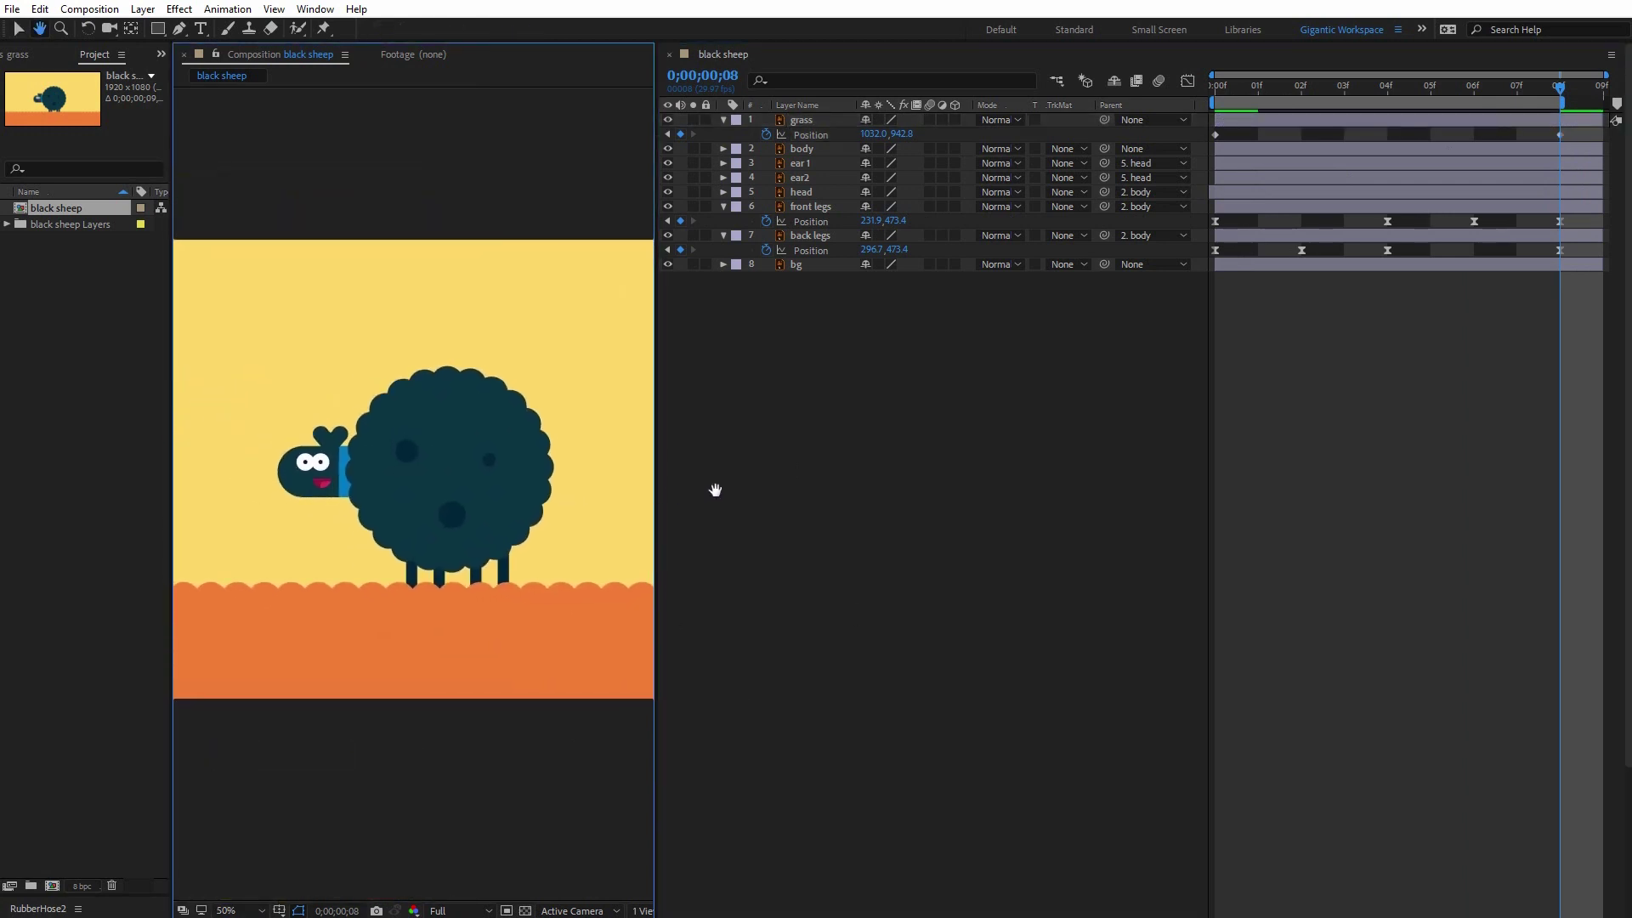
pyautogui.press('v')
pyautogui.click(866, 406)
pyautogui.press('space')
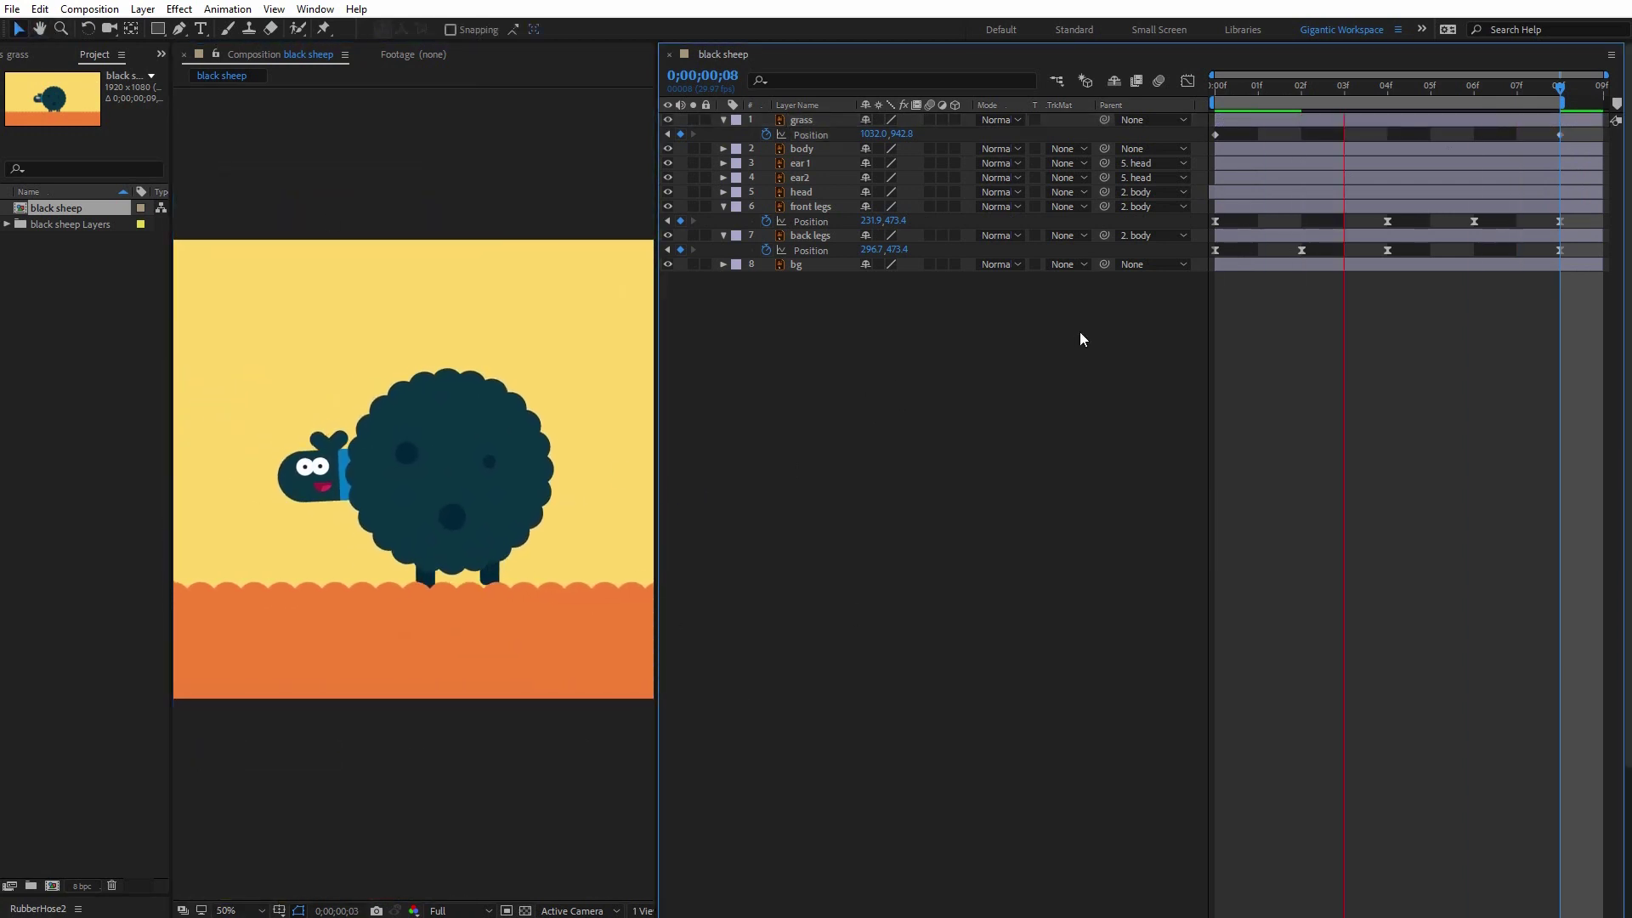